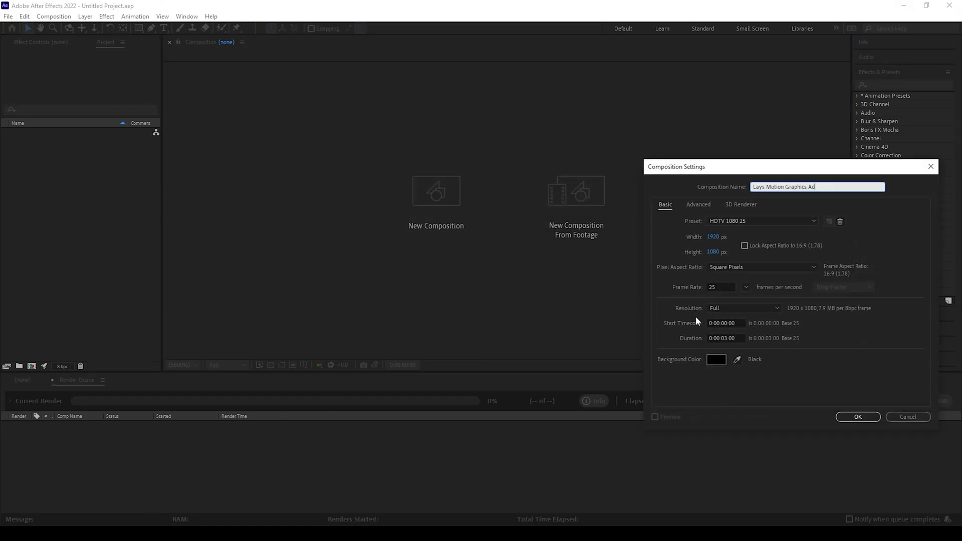
- Set the composition duration to 0:00:30:00 and create the composition
{"action": "left_click", "coordinate": [726, 339]}
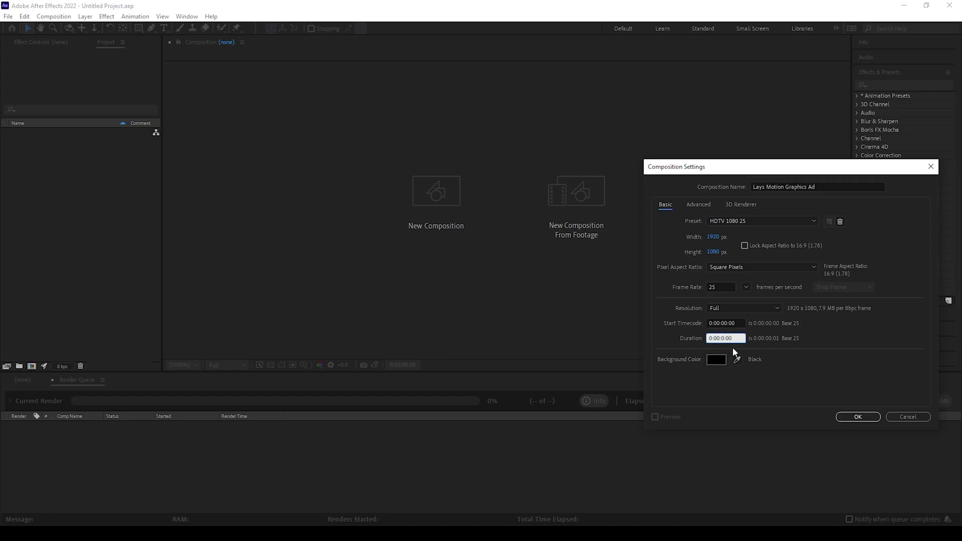
{"action": "left_click", "coordinate": [858, 416]}
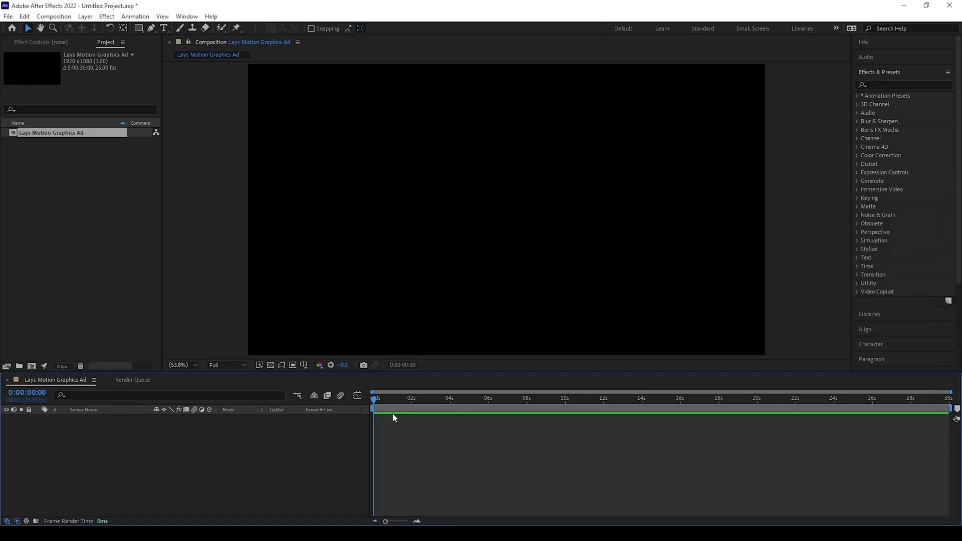
- Add a composition-sized solid layer in a medium yellow color
{"action": "right_click", "coordinate": [159, 467]}
{"action": "mouse_move", "coordinate": [221, 341]}
{"action": "left_click", "coordinate": [346, 371]}
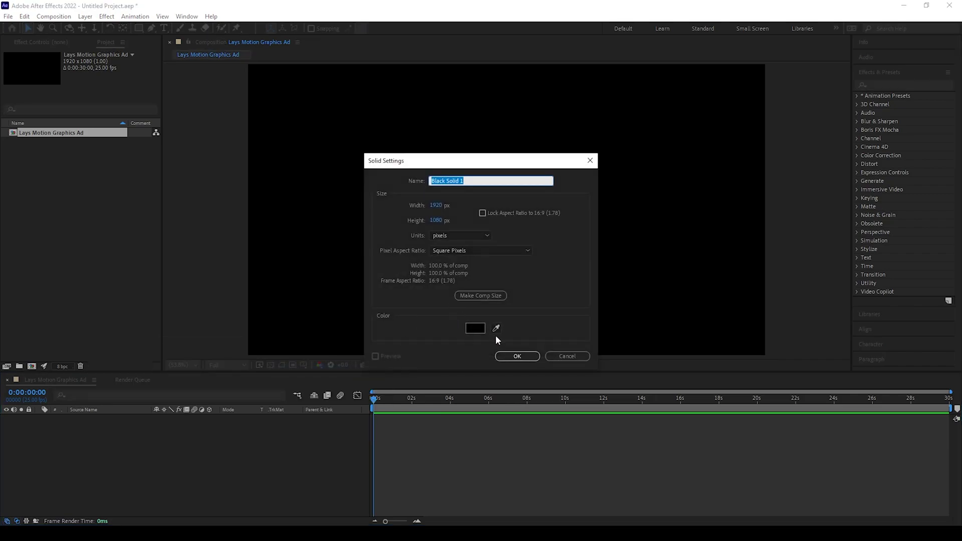
{"action": "left_click", "coordinate": [475, 328]}
{"action": "left_click", "coordinate": [263, 242]}
{"action": "left_click_drag", "start_coordinate": [353, 365], "coordinate": [354, 355]}
{"action": "left_click_drag", "start_coordinate": [287, 263], "coordinate": [294, 233]}
{"action": "left_click", "coordinate": [434, 249]}
{"action": "left_click", "coordinate": [514, 356]}
- Find the Gradient Ramp effect and apply it to the yellow solid
{"action": "left_click", "coordinate": [191, 462]}
{"action": "left_click", "coordinate": [121, 421]}
{"action": "left_click", "coordinate": [924, 86]}
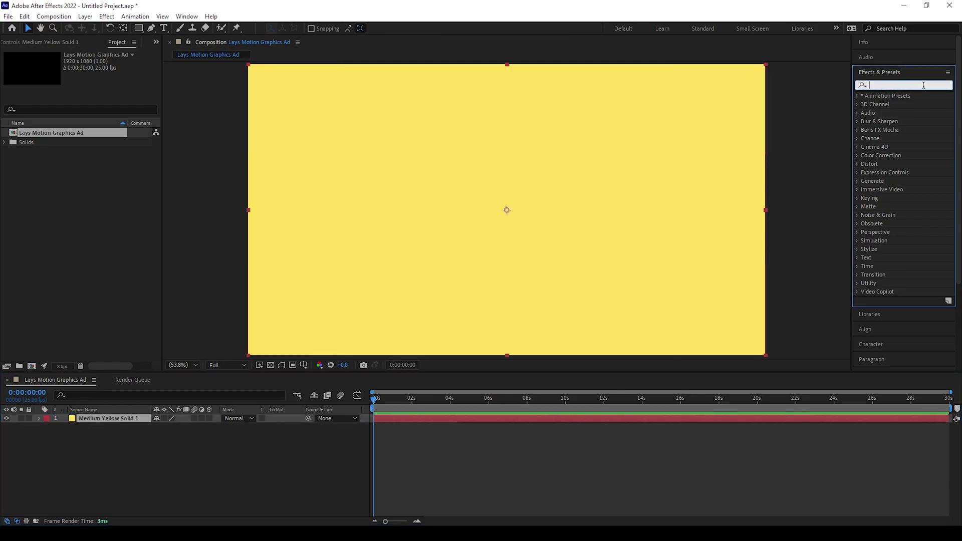
{"action": "type", "text": "ramp"}
{"action": "left_click_drag", "start_coordinate": [912, 111], "coordinate": [116, 422]}
{"action": "left_click", "coordinate": [948, 85]}
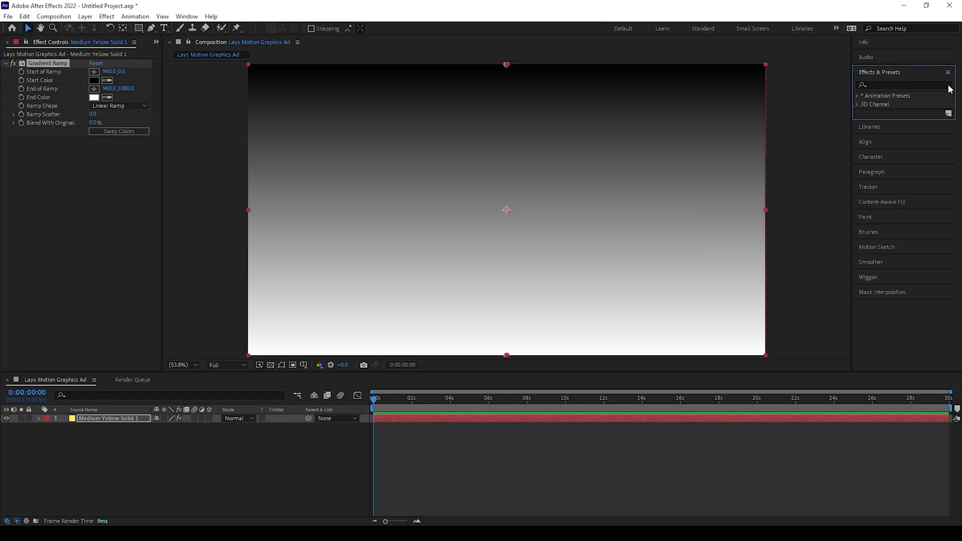
{"action": "left_click", "coordinate": [906, 73]}
- Set the Gradient Ramp's start color to orange FFA800
{"action": "left_click", "coordinate": [94, 80]}
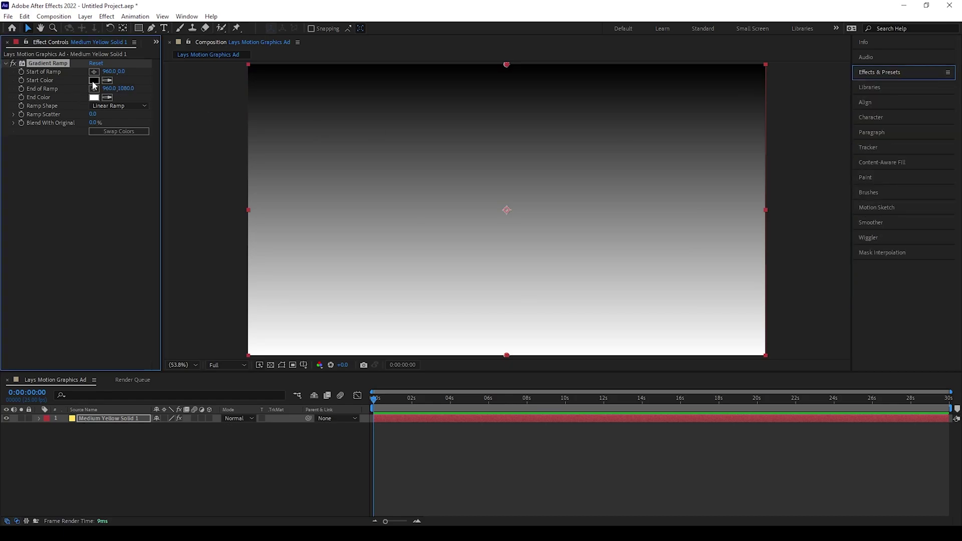
{"action": "left_click", "coordinate": [353, 359]}
{"action": "left_click", "coordinate": [310, 298]}
{"action": "left_click", "coordinate": [334, 250]}
{"action": "left_click", "coordinate": [433, 247]}
- Set the Gradient Ramp's end color to yellow FFDE00
{"action": "left_click", "coordinate": [94, 97]}
{"action": "left_click_drag", "start_coordinate": [360, 371], "coordinate": [358, 350]}
{"action": "left_click", "coordinate": [340, 245]}
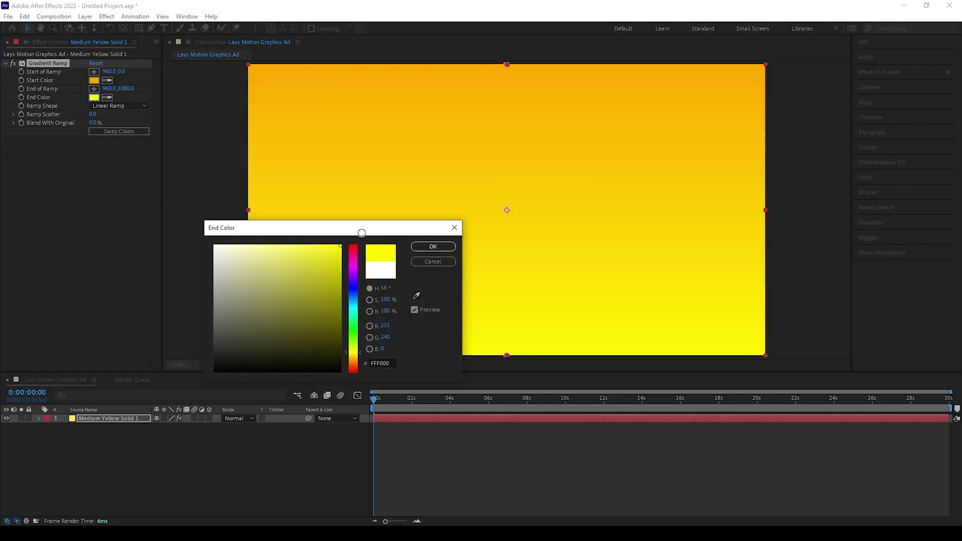
{"action": "left_click", "coordinate": [356, 355]}
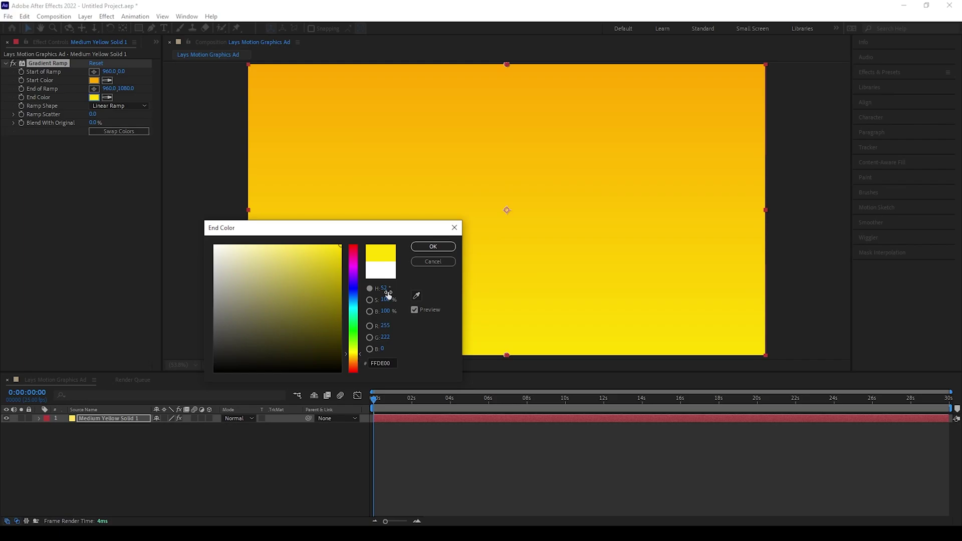
{"action": "key", "text": "Return"}
- Place the ramp's start near the frame's upper-left corner, about -26, 0, and its end near the lower-right corner, about 1944, 1074
{"action": "left_click", "coordinate": [94, 72]}
{"action": "left_click", "coordinate": [238, 66]}
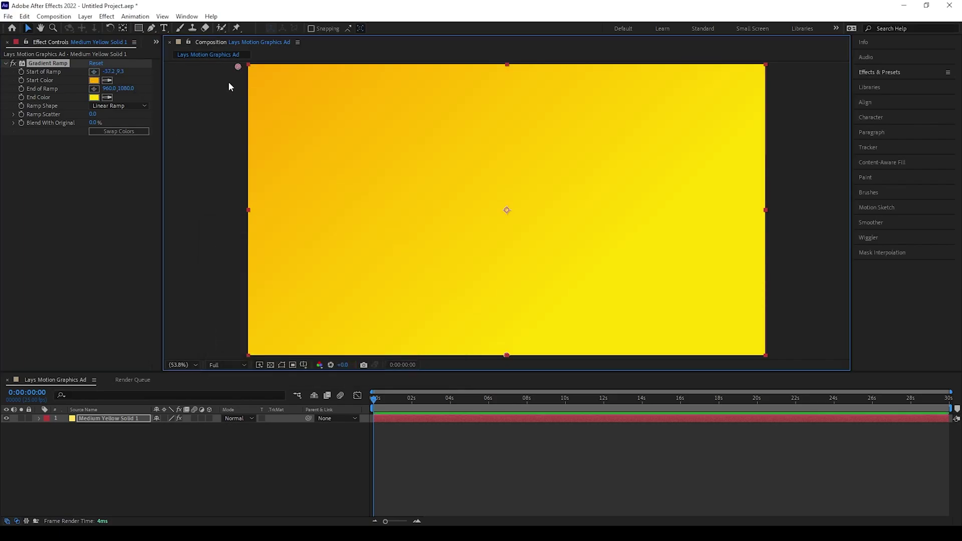
{"action": "left_click", "coordinate": [94, 89]}
{"action": "left_click", "coordinate": [780, 353]}
- Draw an orange circle on its own shape layer and center it horizontally and vertically in the composition
{"action": "left_click", "coordinate": [137, 30]}
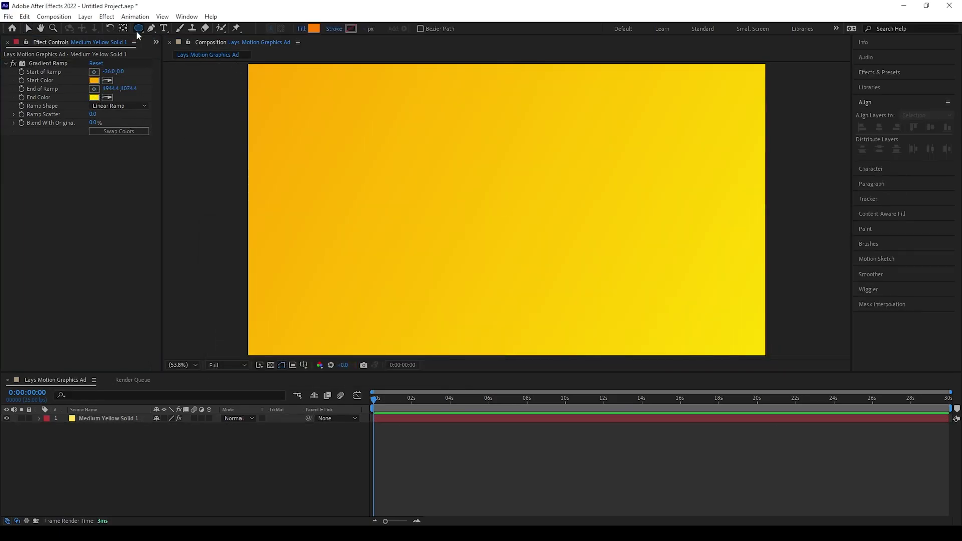
{"action": "left_click_drag", "start_coordinate": [421, 174], "coordinate": [498, 251]}
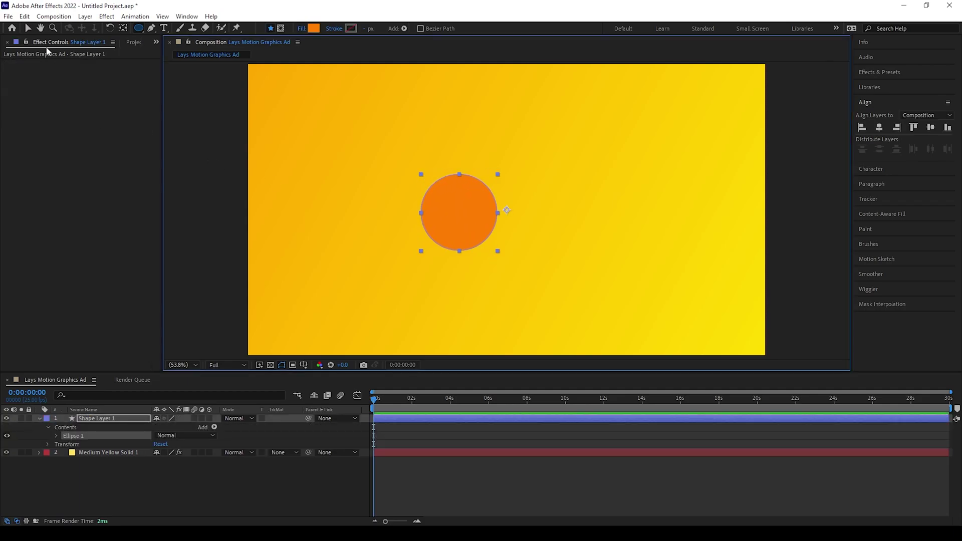
{"action": "left_click", "coordinate": [28, 28]}
{"action": "left_click", "coordinate": [878, 127]}
{"action": "left_click", "coordinate": [930, 127]}
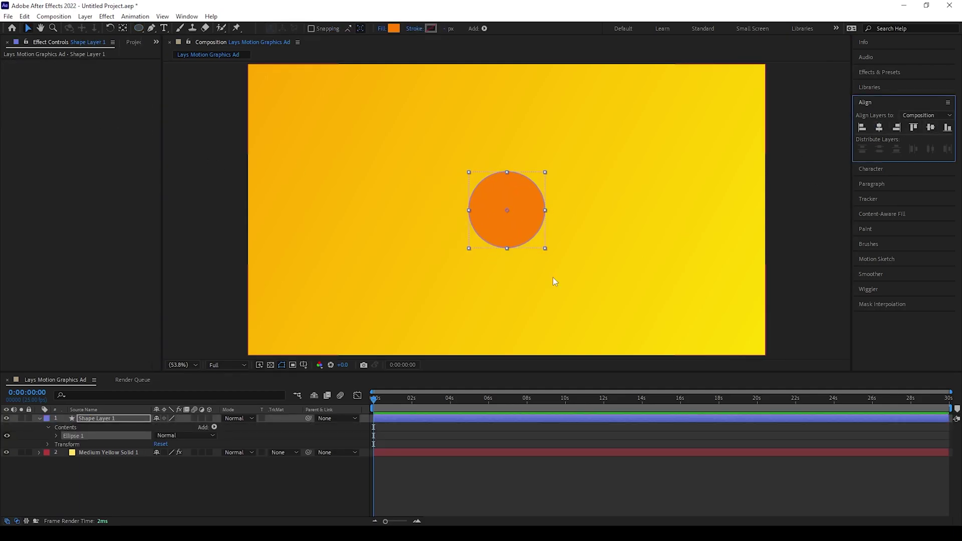
- Move Shape Layer 1's anchor point to the middle of the circle
{"action": "left_click", "coordinate": [178, 497]}
{"action": "left_click", "coordinate": [136, 421]}
{"action": "left_click", "coordinate": [122, 28]}
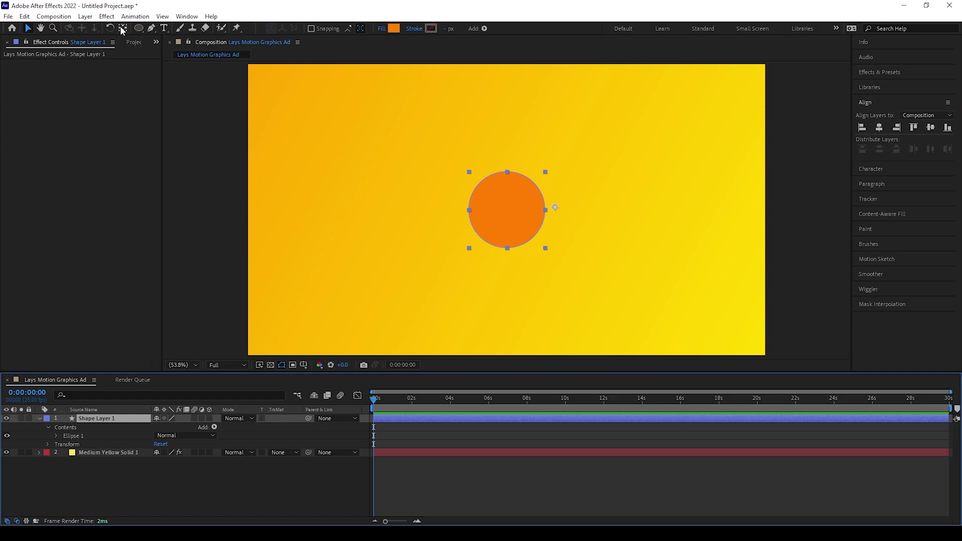
{"action": "left_click_drag", "start_coordinate": [554, 208], "coordinate": [503, 211]}
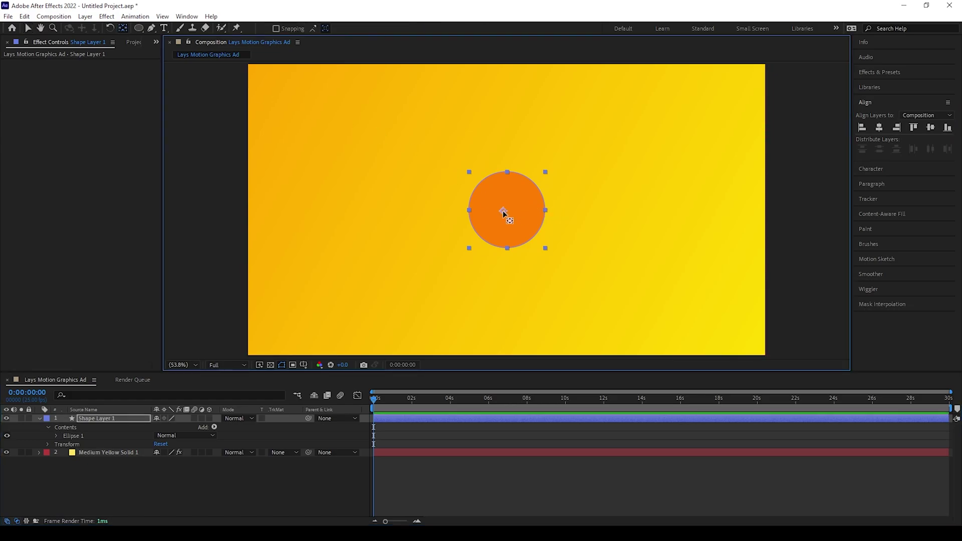
- Duplicate the circle layer and set the copy's scale to 159%
{"action": "left_click", "coordinate": [39, 419]}
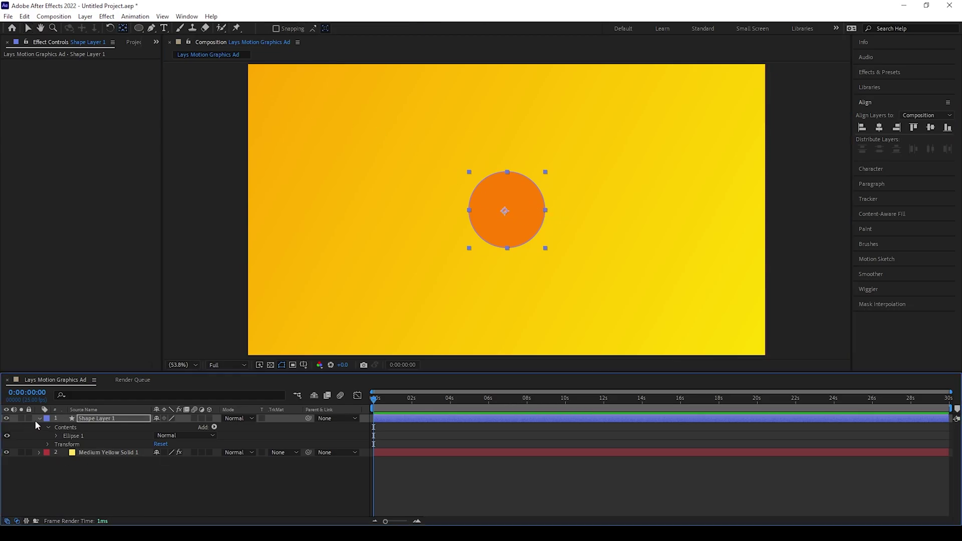
{"action": "key", "text": "ctrl+d"}
{"action": "key", "text": "s"}
{"action": "left_click_drag", "start_coordinate": [170, 427], "coordinate": [209, 430]}
- Copy the yellow solid's Gradient Ramp onto Shape Layer 2 and place that layer beneath Shape Layer 1
{"action": "left_click", "coordinate": [122, 445]}
{"action": "left_click", "coordinate": [54, 65]}
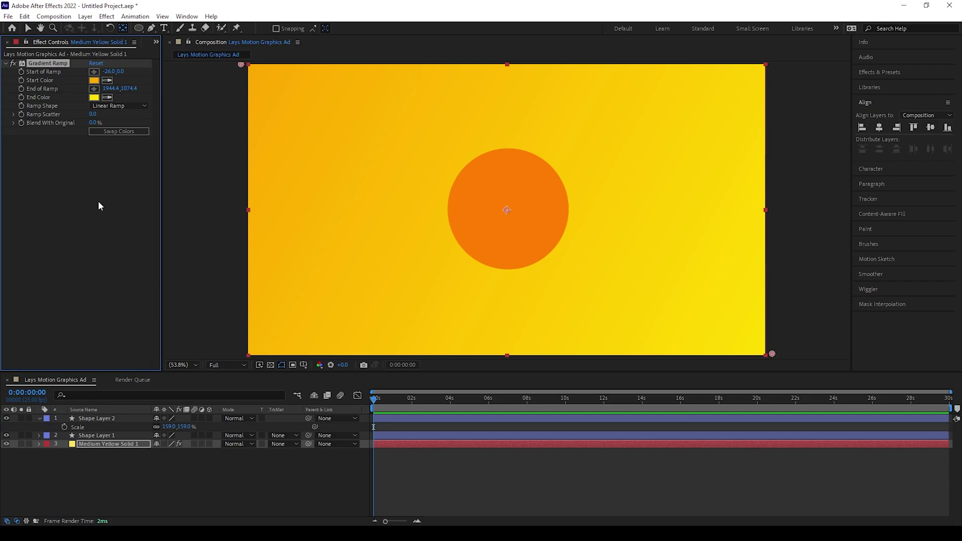
{"action": "left_click", "coordinate": [127, 419]}
{"action": "key", "text": "ctrl+v"}
{"action": "left_click_drag", "start_coordinate": [102, 420], "coordinate": [117, 464]}
- Paste the Gradient Ramp onto Shape Layer 1 and swap its start and end colors
{"action": "left_click", "coordinate": [117, 418]}
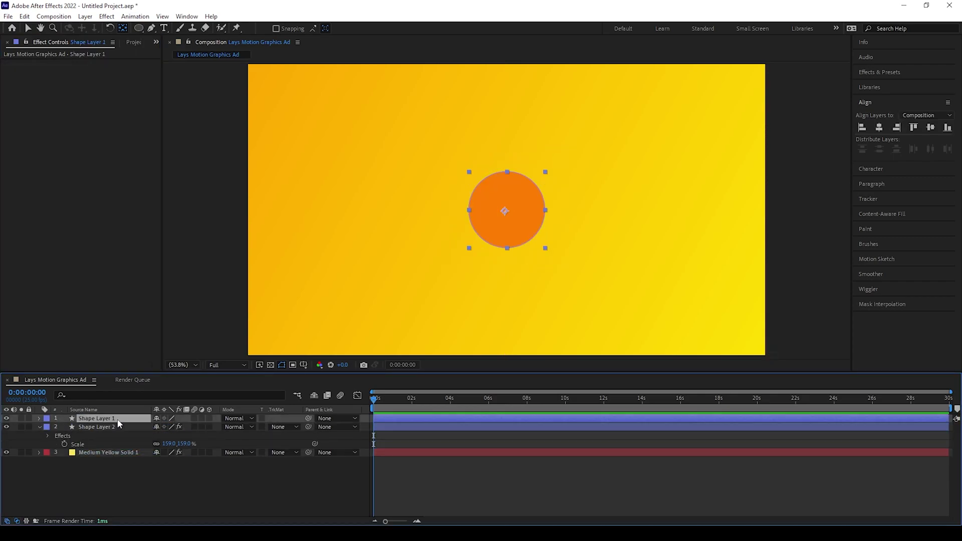
{"action": "key", "text": "ctrl+v"}
{"action": "left_click", "coordinate": [106, 106]}
{"action": "left_click", "coordinate": [107, 119]}
{"action": "left_click", "coordinate": [110, 132]}
- Duplicate Shape Layer 1 and Shape Layer 2 together and place Shape Layer 3 directly beneath Shape Layer 4
{"action": "left_click", "coordinate": [121, 427]}
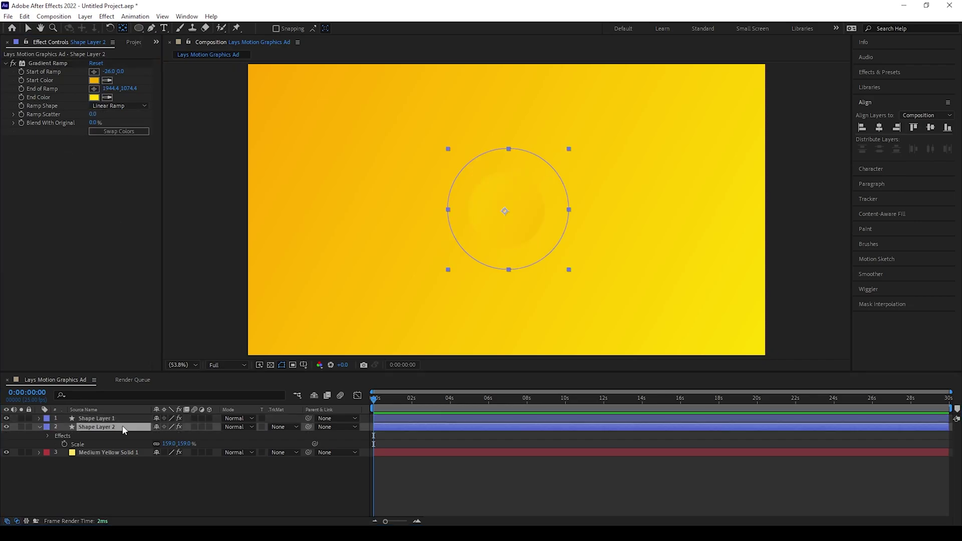
{"action": "left_click", "coordinate": [35, 427]}
{"action": "left_click", "coordinate": [90, 427]}
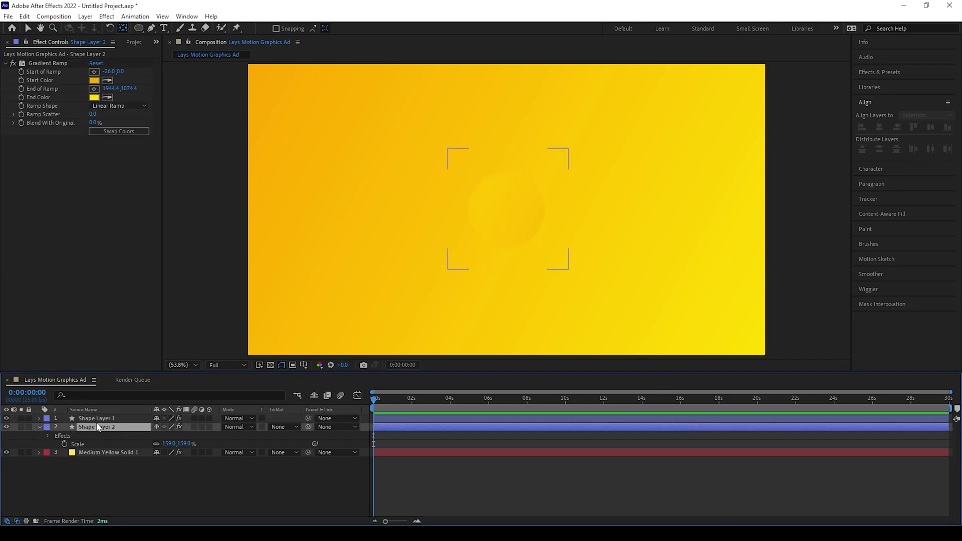
{"action": "left_click", "coordinate": [39, 427]}
{"action": "left_click", "coordinate": [91, 420], "text": "shift"}
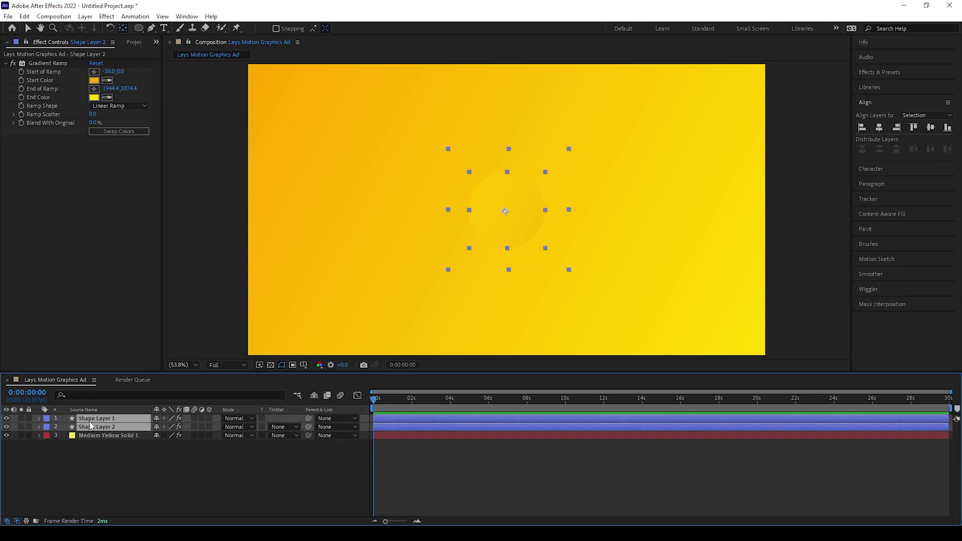
{"action": "key", "text": "ctrl+d"}
{"action": "left_click", "coordinate": [110, 485]}
{"action": "left_click_drag", "start_coordinate": [111, 436], "coordinate": [114, 426]}
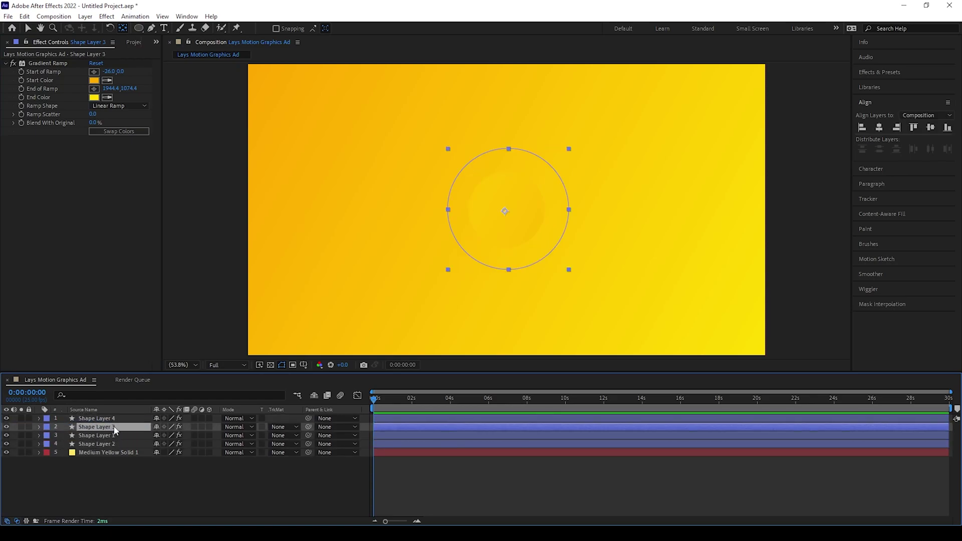
- Move Shape Layer 4 below Shape Layer 2 and set its scale to 203%
{"action": "left_click", "coordinate": [116, 421]}
{"action": "left_click", "coordinate": [115, 443]}
{"action": "left_click", "coordinate": [114, 437]}
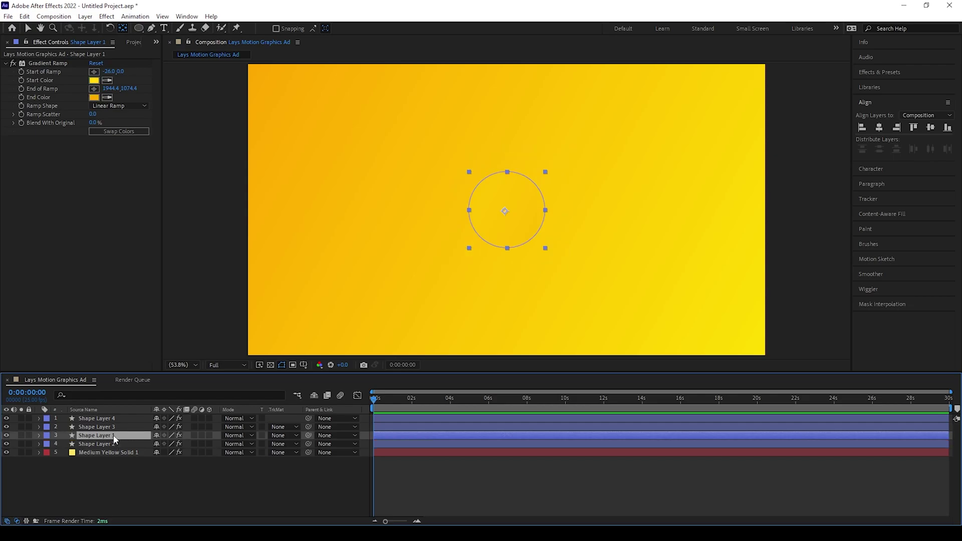
{"action": "left_click", "coordinate": [115, 444]}
{"action": "left_click", "coordinate": [115, 427]}
{"action": "left_click_drag", "start_coordinate": [115, 418], "coordinate": [236, 460]}
{"action": "key", "text": "s"}
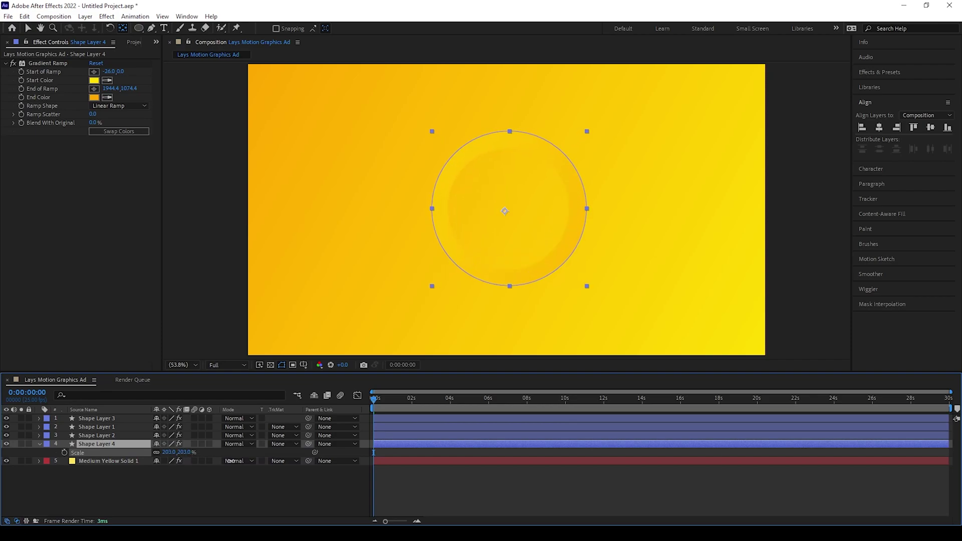
- Move Shape Layer 3 below Shape Layer 4 and set its scale to 242%
{"action": "left_click_drag", "start_coordinate": [114, 421], "coordinate": [218, 461]}
{"action": "key", "text": "s"}
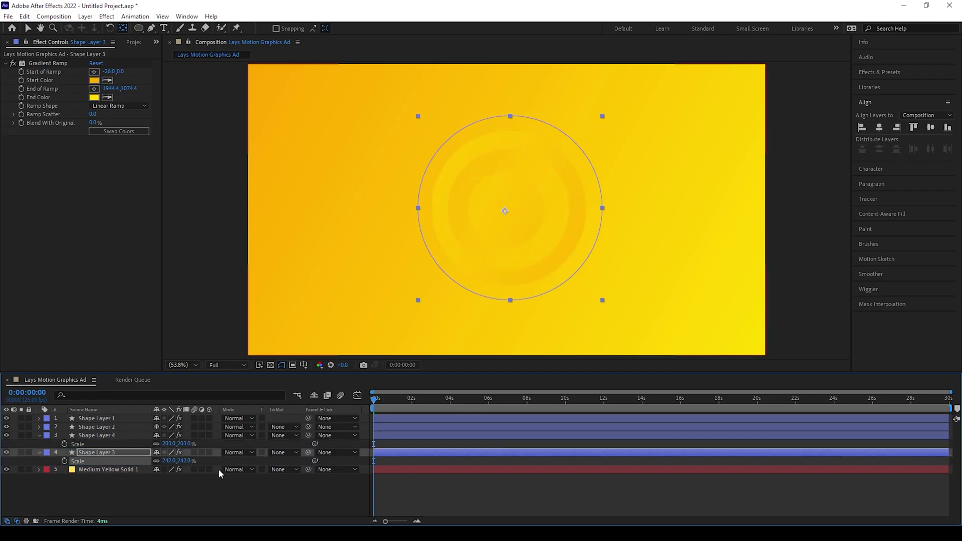
{"action": "left_click", "coordinate": [59, 447]}
{"action": "left_click", "coordinate": [39, 435]}
{"action": "left_click", "coordinate": [39, 444]}
- Duplicate Shape Layer 4 and Shape Layer 3 and move the copies beneath the other circle layers
{"action": "left_click", "coordinate": [108, 443]}
{"action": "left_click", "coordinate": [114, 436]}
{"action": "left_click", "coordinate": [115, 445], "text": "shift"}
{"action": "key", "text": "ctrl+d"}
{"action": "left_click_drag", "start_coordinate": [113, 454], "coordinate": [211, 483]}
{"action": "left_click", "coordinate": [117, 486]}
- Enlarge Shape Layer 6 and Shape Layer 5 progressively so they form the next two outer rings
{"action": "left_click", "coordinate": [107, 461]}
{"action": "left_click", "coordinate": [107, 453]}
{"action": "key", "text": "s"}
{"action": "left_click", "coordinate": [108, 469]}
{"action": "key", "text": "s"}
{"action": "left_click", "coordinate": [39, 452]}
{"action": "left_click", "coordinate": [39, 461]}
- Duplicate Shape Layer 6 and Shape Layer 5 and move the copies to the bottom of the circle stack
{"action": "left_click", "coordinate": [95, 462]}
{"action": "left_click", "coordinate": [101, 453], "text": "shift"}
{"action": "key", "text": "ctrl+d"}
{"action": "left_click_drag", "start_coordinate": [101, 455], "coordinate": [112, 483]}
{"action": "left_click", "coordinate": [113, 496]}
{"action": "left_click", "coordinate": [112, 470]}
{"action": "left_click", "coordinate": [112, 477]}
- Set Shape Layer 8's scale to 360% and Shape Layer 7's scale to 398%
{"action": "left_click", "coordinate": [113, 470]}
{"action": "key", "text": "s"}
{"action": "left_click_drag", "start_coordinate": [175, 478], "coordinate": [213, 496]}
{"action": "left_click", "coordinate": [110, 479]}
{"action": "left_click", "coordinate": [109, 486]}
{"action": "key", "text": "s"}
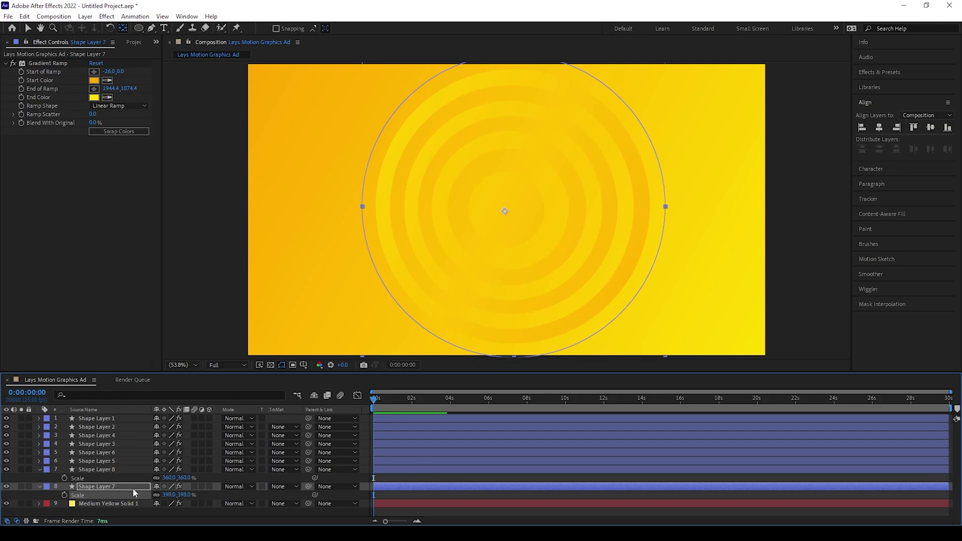
{"action": "left_click", "coordinate": [39, 470]}
{"action": "left_click", "coordinate": [39, 478]}
- Pre-compose all eight circle layers and scale up the resulting pre-comp layer
{"action": "left_click", "coordinate": [109, 417], "text": "shift"}
{"action": "right_click", "coordinate": [110, 417]}
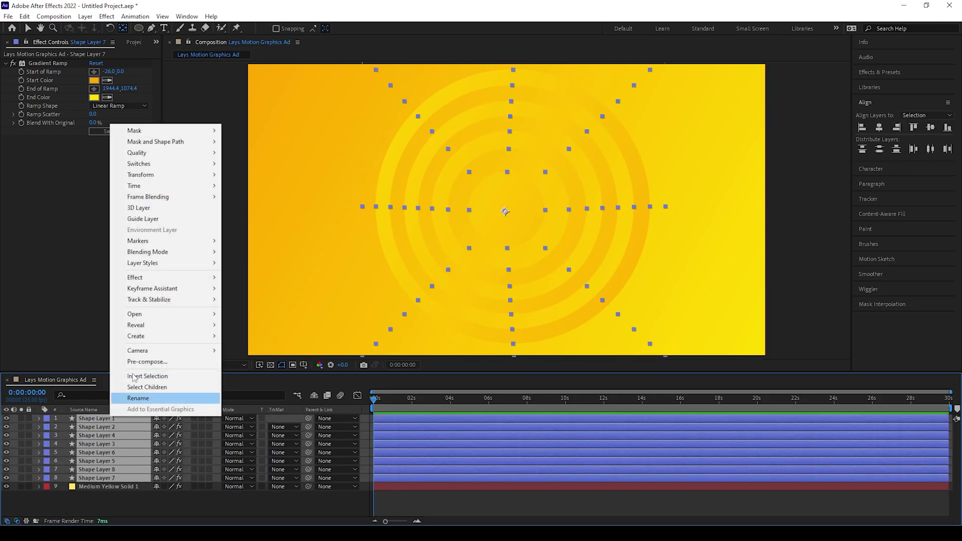
{"action": "left_click", "coordinate": [146, 363]}
{"action": "key", "text": "Return"}
{"action": "key", "text": "s"}
{"action": "left_click_drag", "start_coordinate": [173, 427], "coordinate": [227, 426]}
- Inside the pre-comp, keyframe Shape Layer 1's scale from 0% at 0:00:00:00 to 100% at 0:00:00:10
{"action": "double_click", "coordinate": [96, 419]}
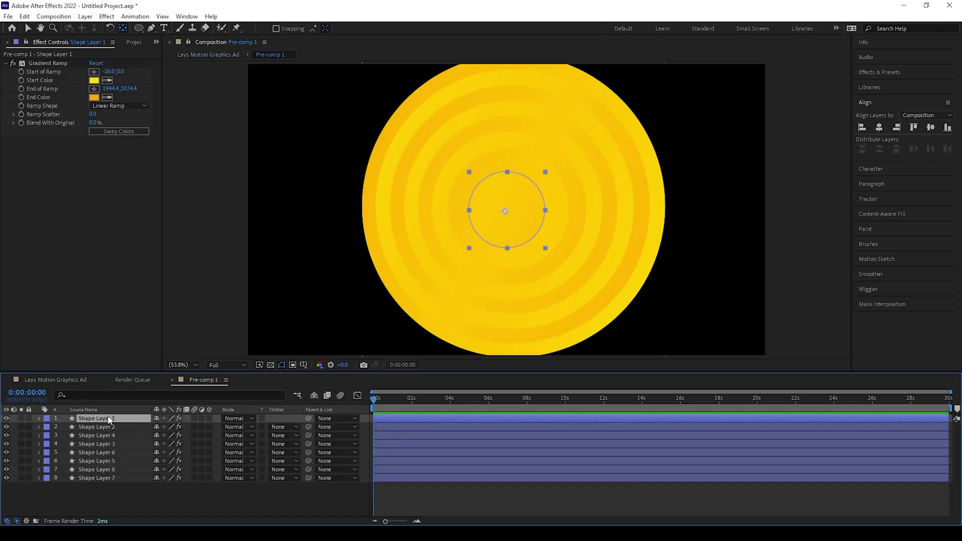
{"action": "left_click", "coordinate": [64, 427]}
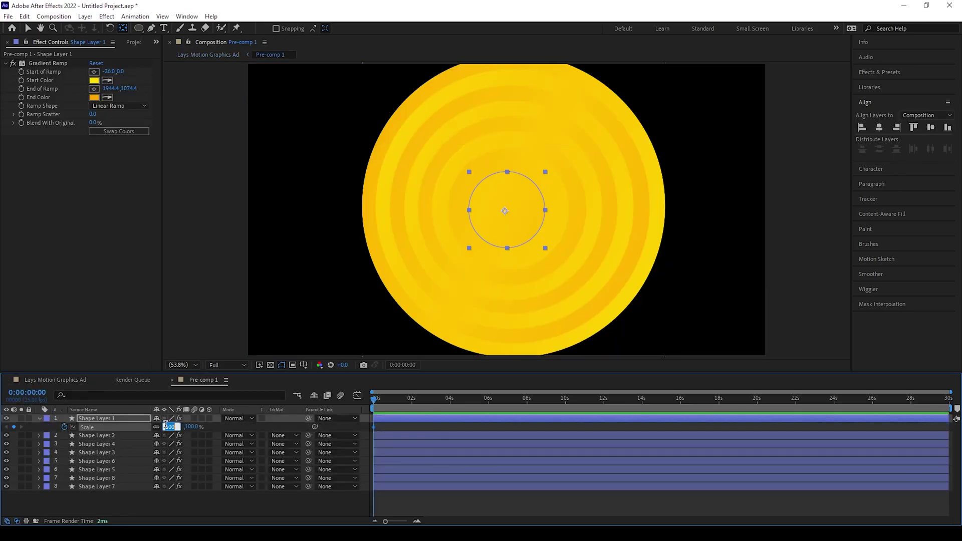
{"action": "type", "text": "0"}
{"action": "key", "text": "Return"}
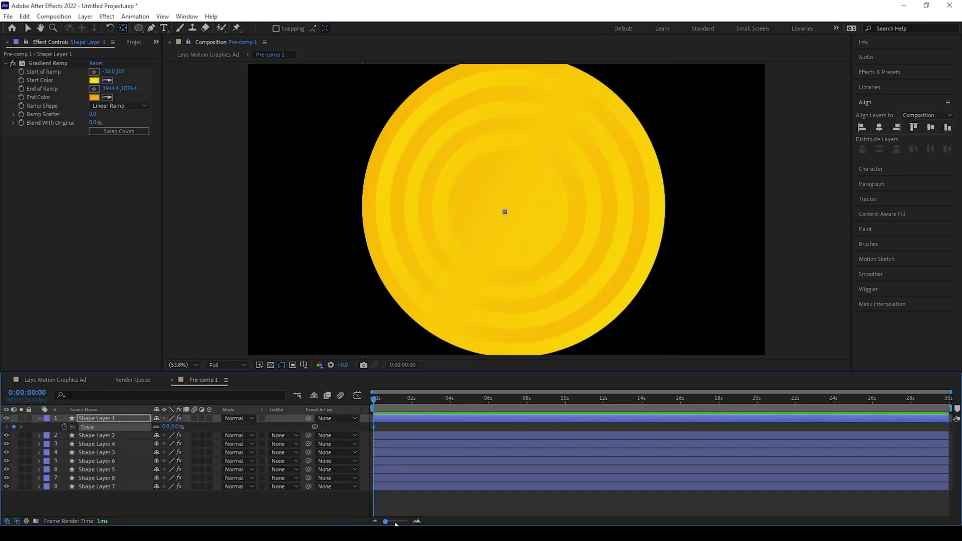
{"action": "left_click_drag", "start_coordinate": [419, 407], "coordinate": [421, 406]}
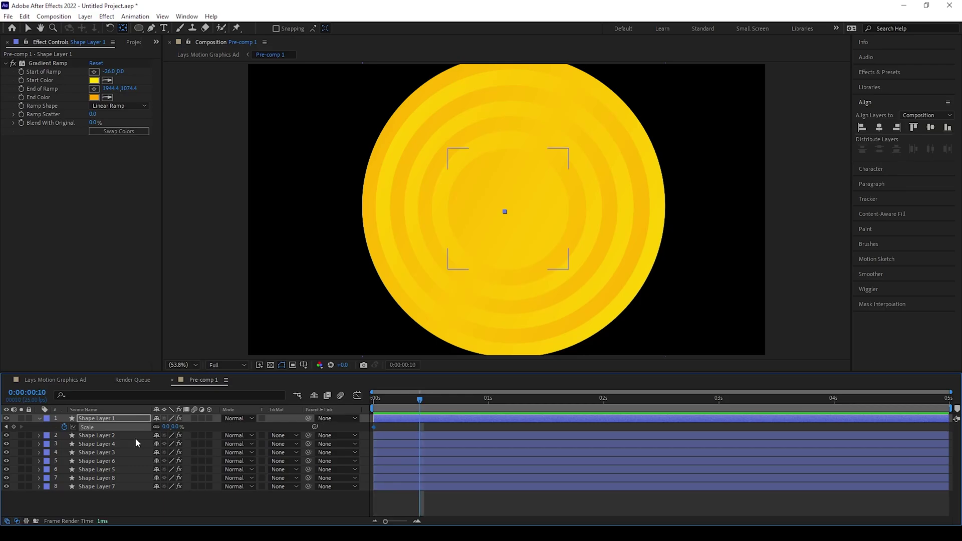
{"action": "type", "text": "100"}
{"action": "key", "text": "Return"}
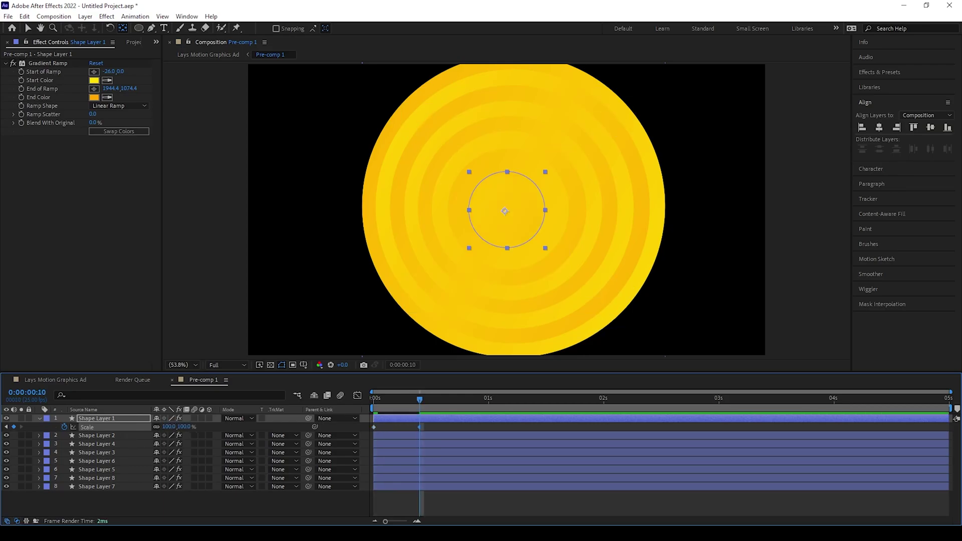
- Hide the circles beneath Shape Layer 1 and keyframe Shape Layer 2's scale from 0% at 0:00:00:10 to 159% at 0:00:00:19
{"action": "left_click_drag", "start_coordinate": [8, 494], "coordinate": [10, 494]}
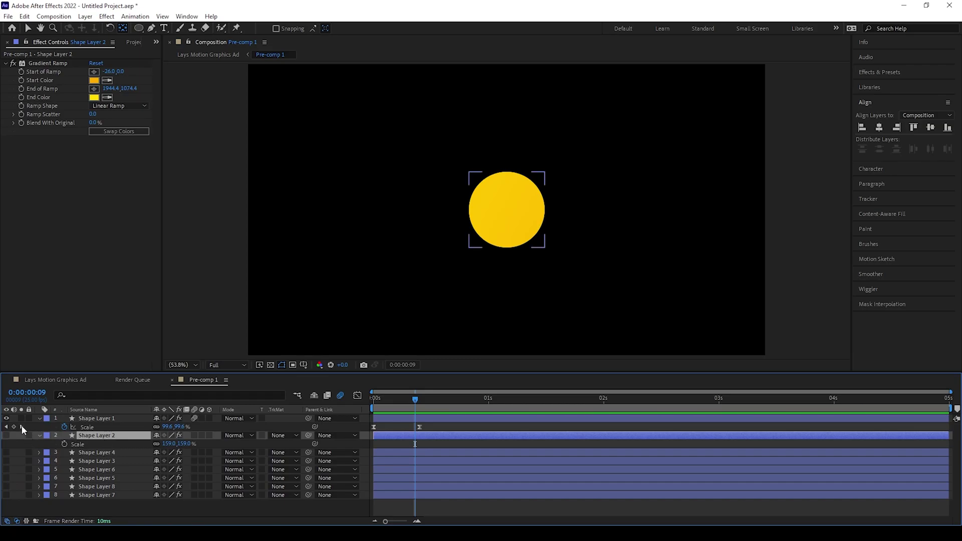
{"action": "left_click", "coordinate": [22, 427]}
{"action": "left_click", "coordinate": [64, 444]}
{"action": "type", "text": "0"}
{"action": "key", "text": "Return"}
{"action": "left_click", "coordinate": [460, 400]}
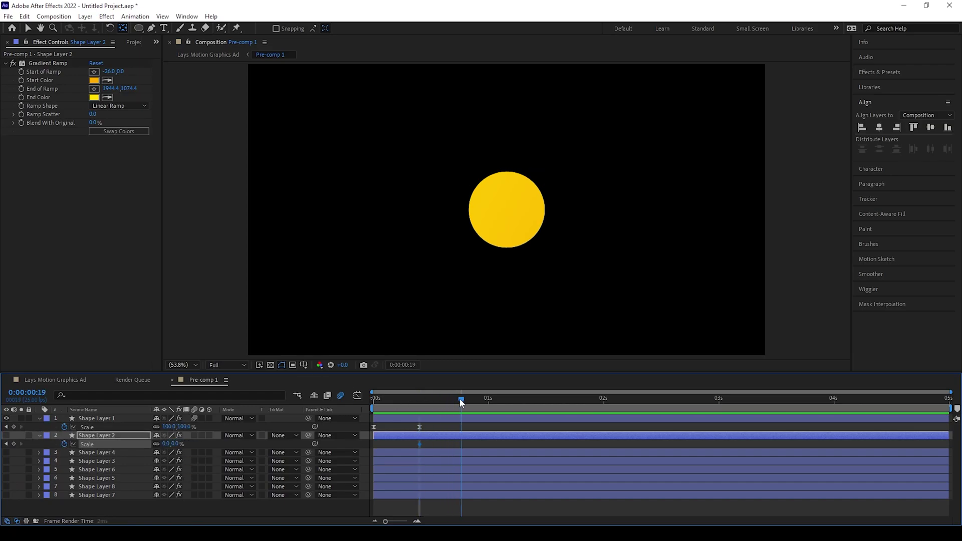
- Make Shape Layer 4 visible and reveal its scale property
{"action": "left_click", "coordinate": [7, 453]}
{"action": "left_click", "coordinate": [98, 453]}
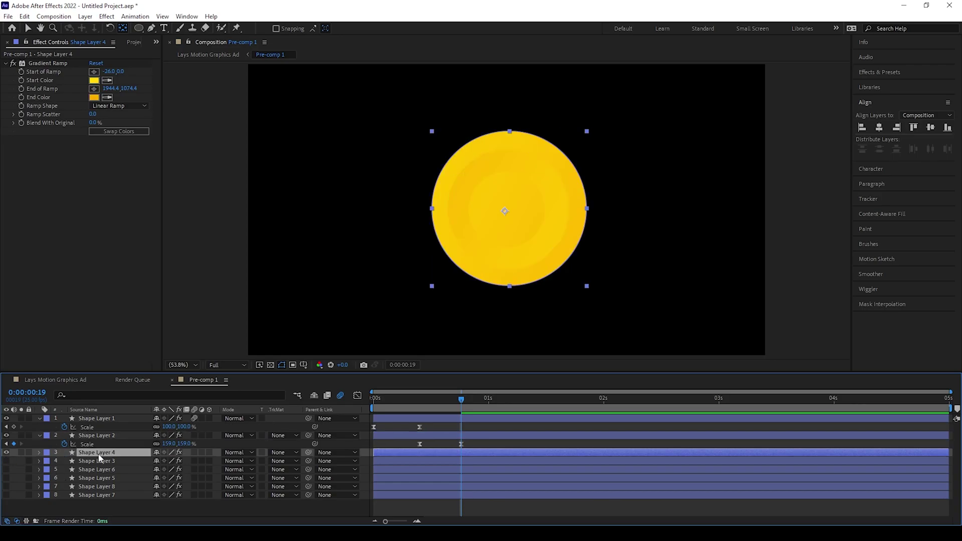
{"action": "key", "text": "s"}
- Change the start color of Shape Layer 2's gradient ramp to a deeper orange
{"action": "left_click", "coordinate": [98, 436]}
{"action": "left_click", "coordinate": [94, 80]}
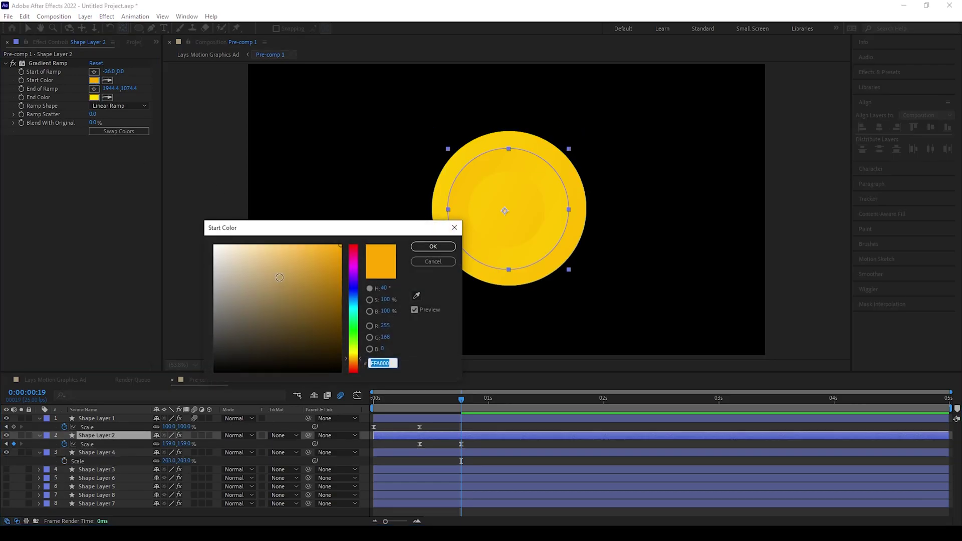
{"action": "left_click_drag", "start_coordinate": [351, 371], "coordinate": [352, 368]}
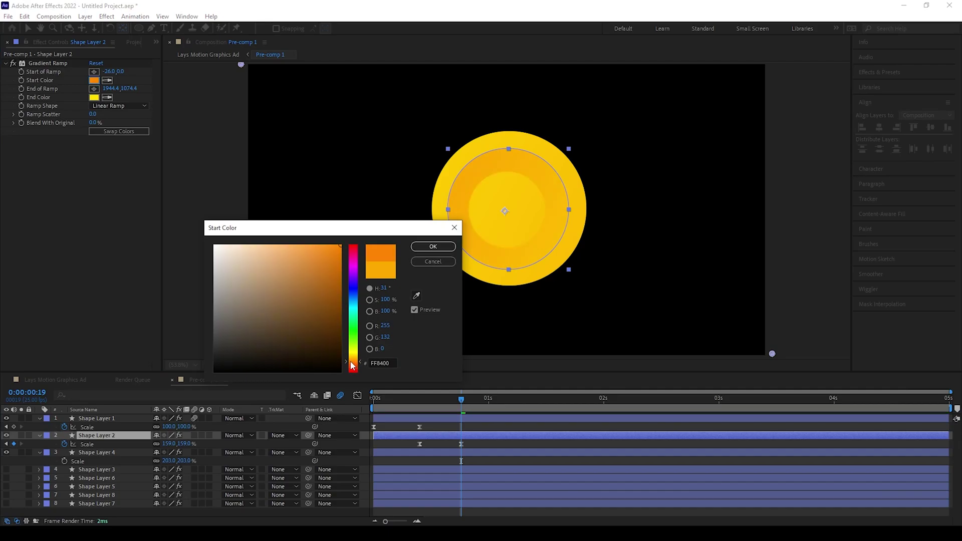
{"action": "left_click", "coordinate": [425, 248]}
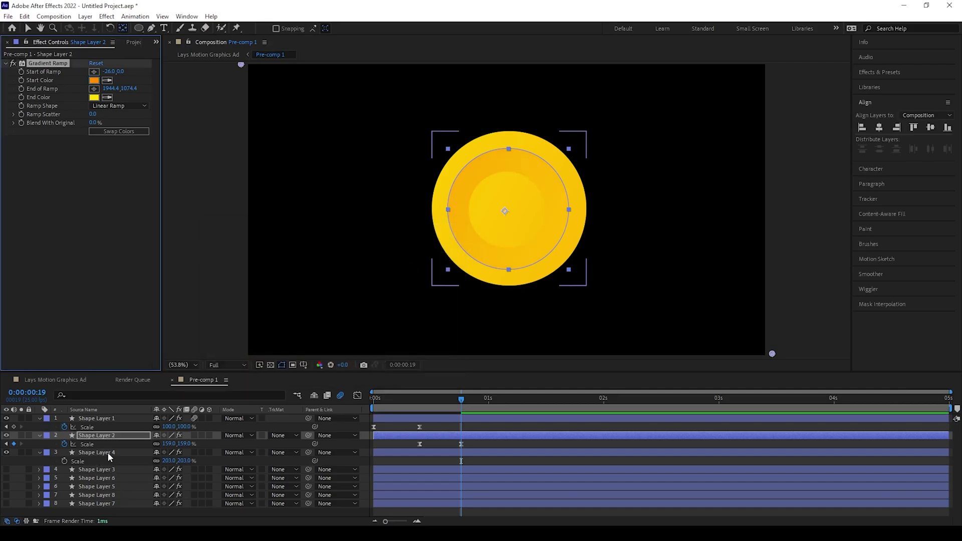
- Keyframe the remaining circles to scale up from 0% one after another, beginning with Shape Layer 4 at 0:00:00:19, and preview the sequence
{"action": "left_click", "coordinate": [107, 454]}
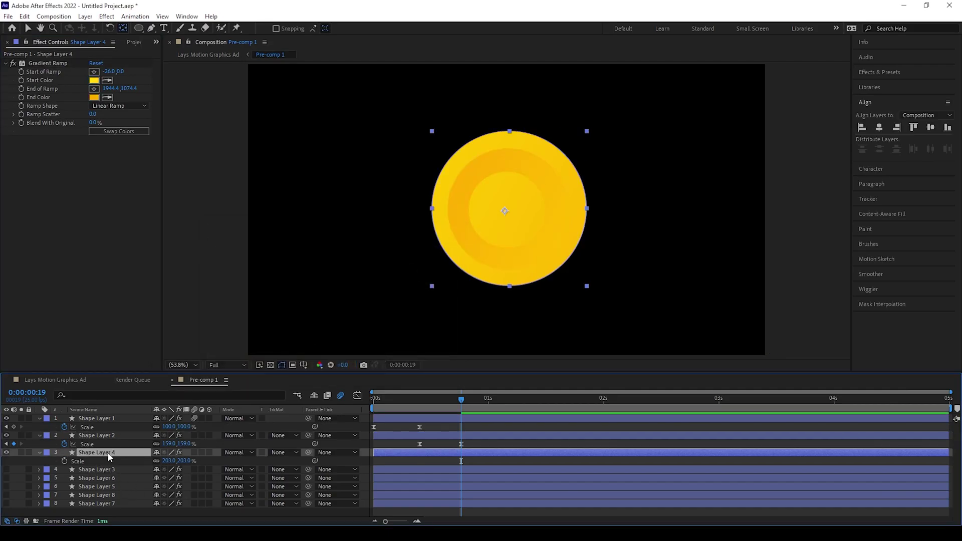
{"action": "left_click", "coordinate": [64, 460]}
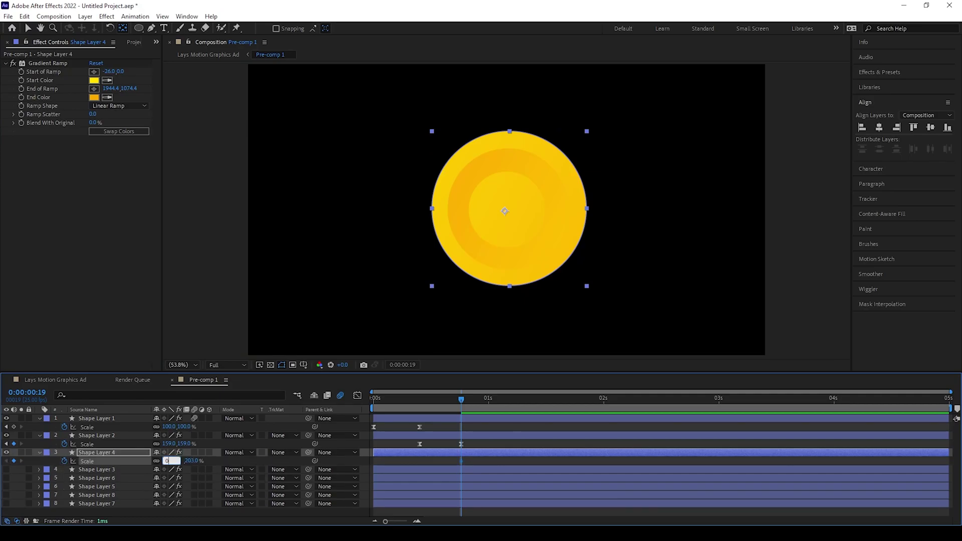
{"action": "key", "text": "Return"}
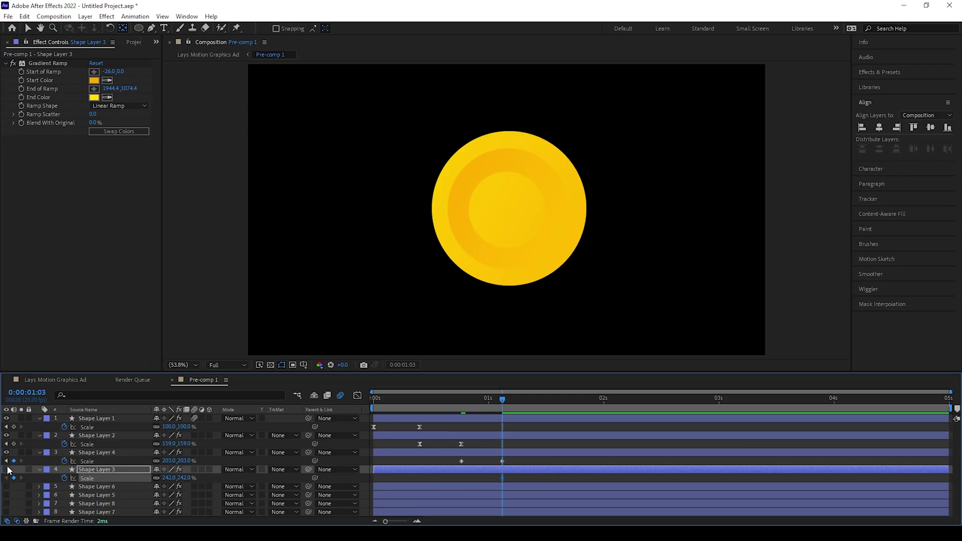
{"action": "left_click", "coordinate": [171, 495]}
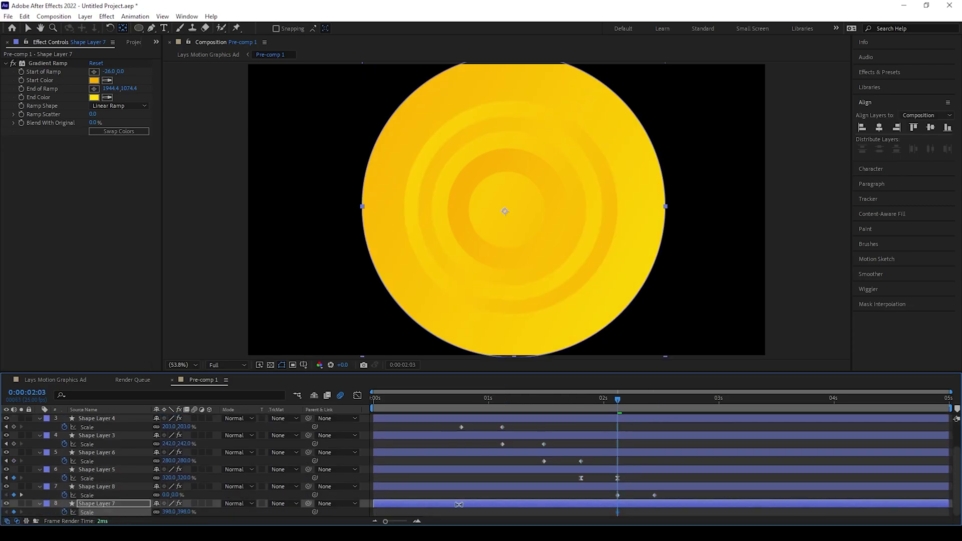
{"action": "key", "text": "space"}
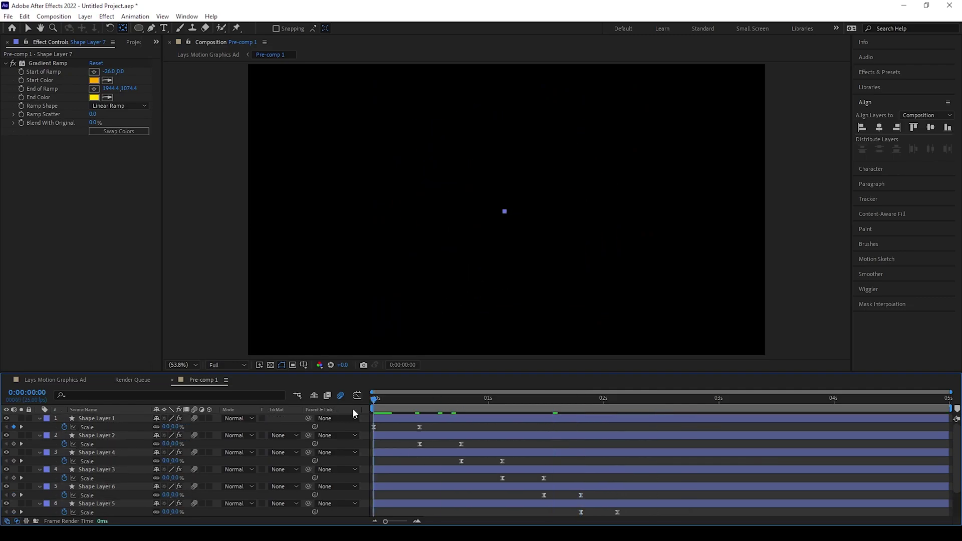
- Time-stretch the Pre-comp 1 layer in the Lays Motion Graphics Ad composition by a factor of 25% and preview it
{"action": "left_click", "coordinate": [107, 382]}
{"action": "right_click", "coordinate": [121, 423]}
{"action": "right_click", "coordinate": [111, 419]}
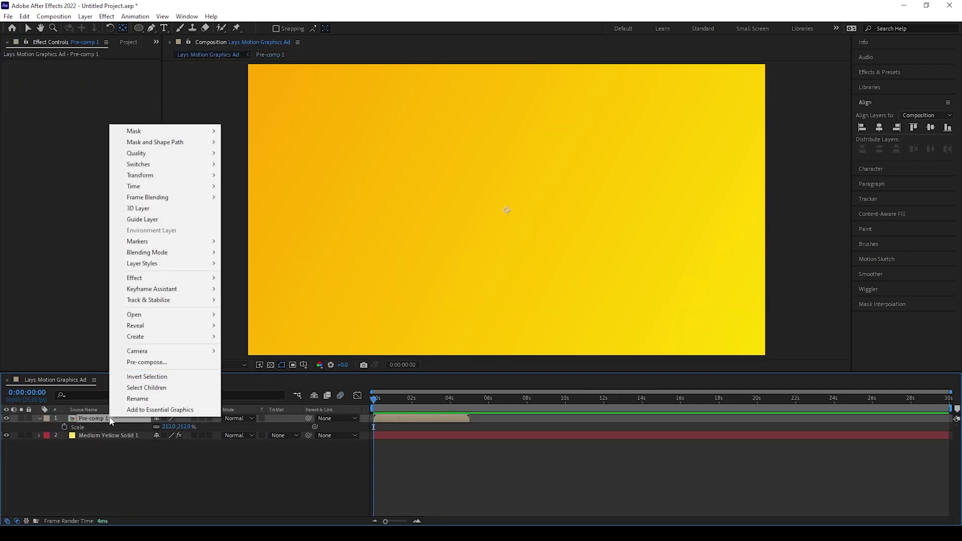
{"action": "mouse_move", "coordinate": [190, 186]}
{"action": "left_click", "coordinate": [260, 208]}
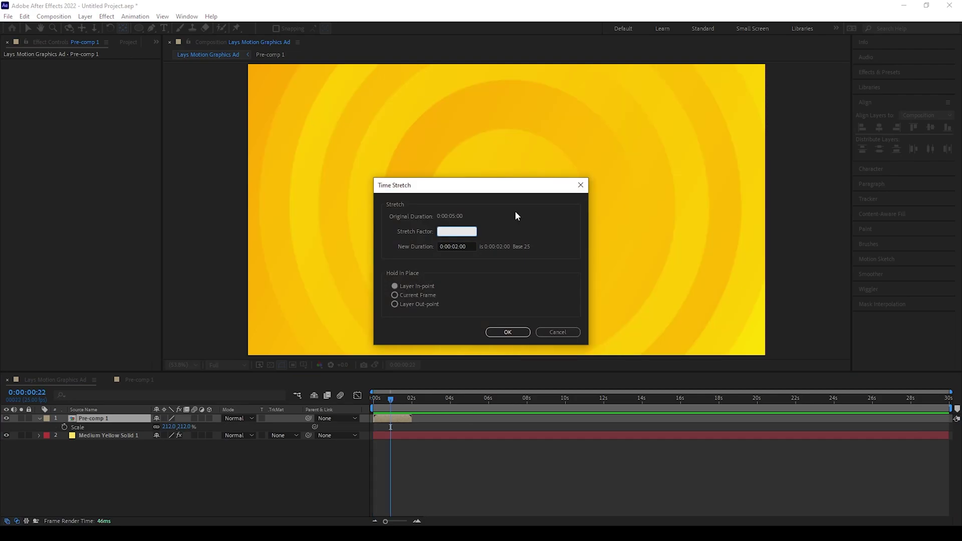
{"action": "type", "text": "25"}
{"action": "left_click", "coordinate": [499, 332]}
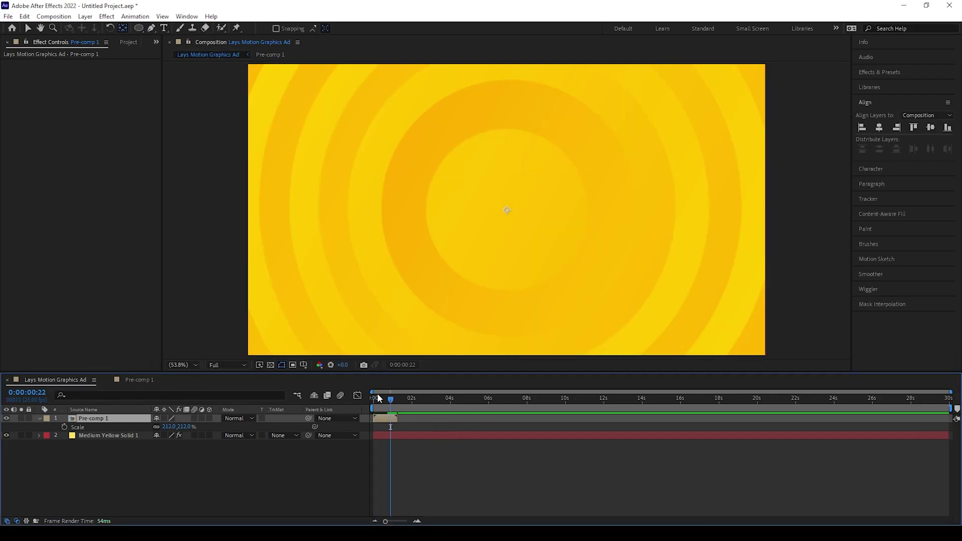
{"action": "left_click_drag", "start_coordinate": [377, 398], "coordinate": [343, 400]}
{"action": "key", "text": "space"}
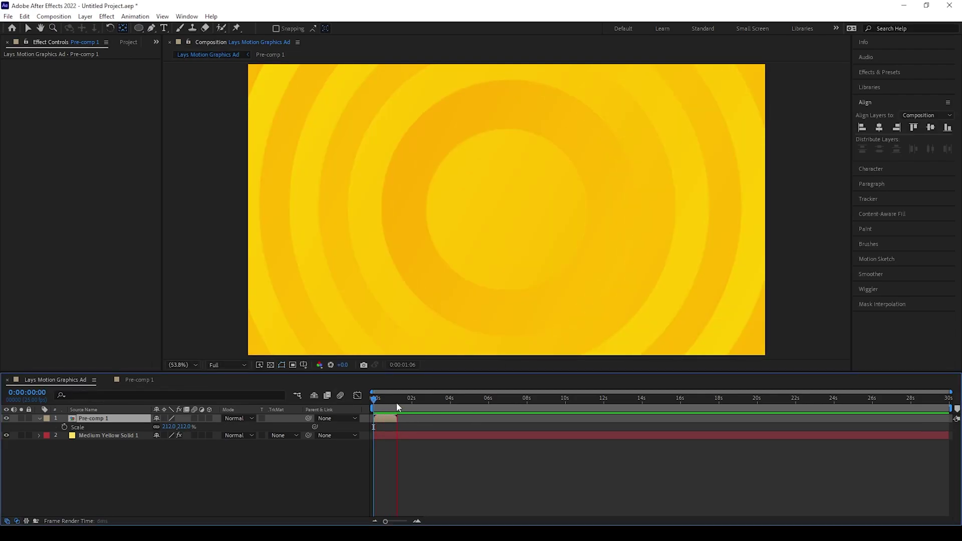
{"action": "key", "text": "space"}
- Add the Lay's Classic bag image 81vJyb43URL._SL1500_.png above Pre-comp 1 and scale it to 40%
{"action": "left_click", "coordinate": [132, 42]}
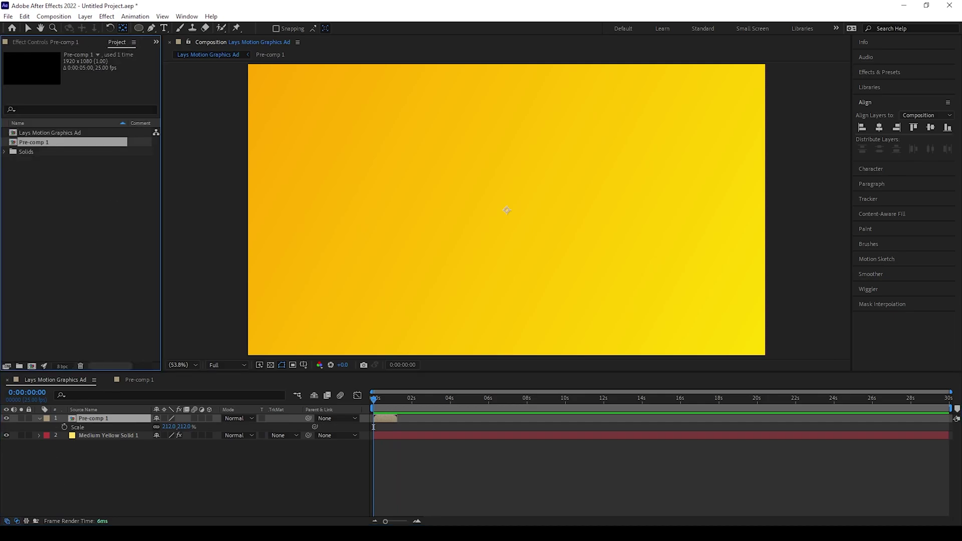
{"action": "left_click", "coordinate": [70, 143]}
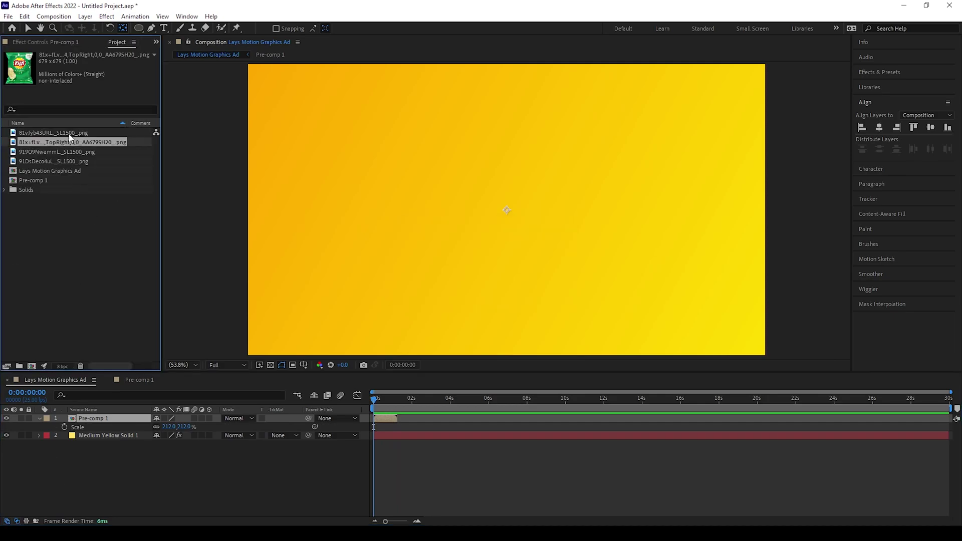
{"action": "left_click", "coordinate": [70, 134]}
{"action": "left_click_drag", "start_coordinate": [110, 414], "coordinate": [112, 418]}
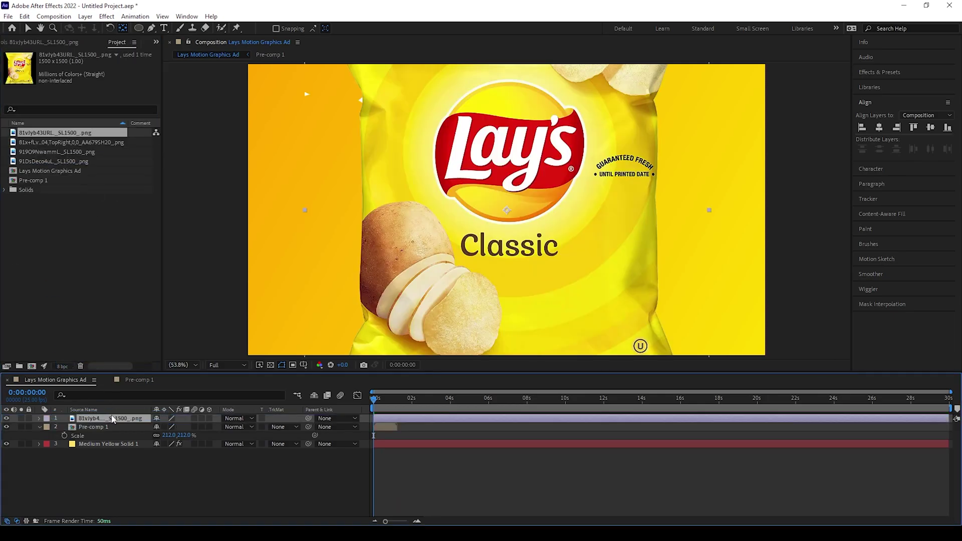
{"action": "left_click_drag", "start_coordinate": [169, 428], "coordinate": [111, 421]}
- Keyframe the chip bag's scale from 0% at 0:00:00:00 to 40% at 0:00:00:05
{"action": "left_click", "coordinate": [65, 427]}
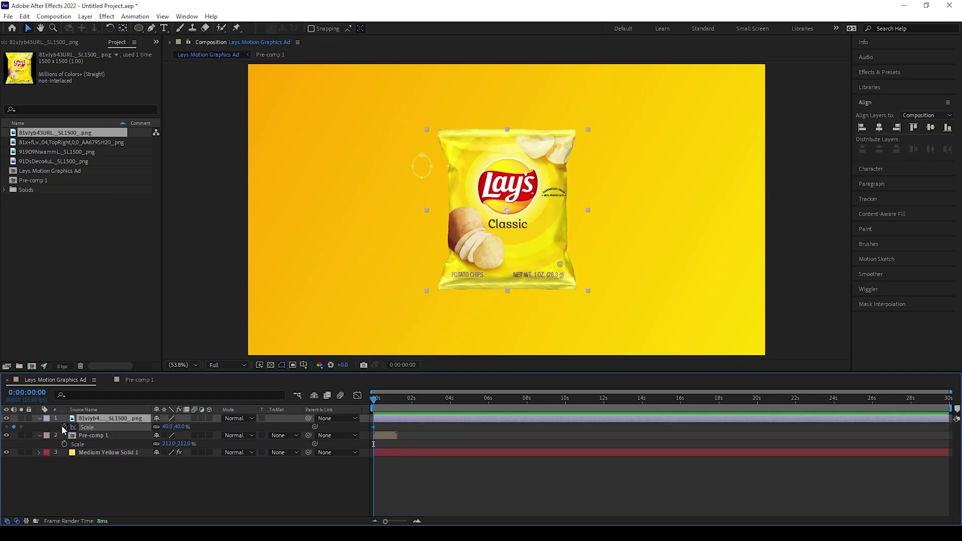
{"action": "type", "text": "0"}
{"action": "key", "text": "Return"}
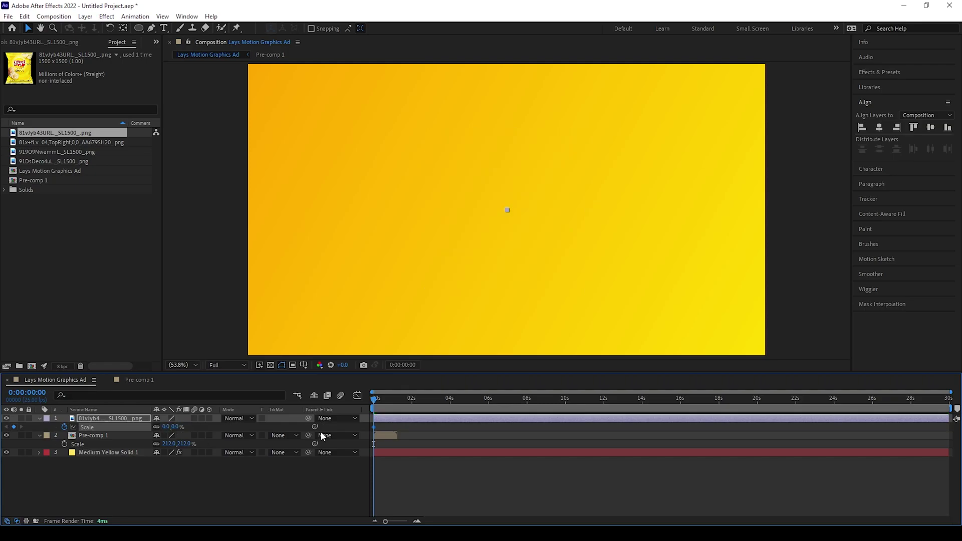
{"action": "left_click_drag", "start_coordinate": [373, 400], "coordinate": [377, 399]}
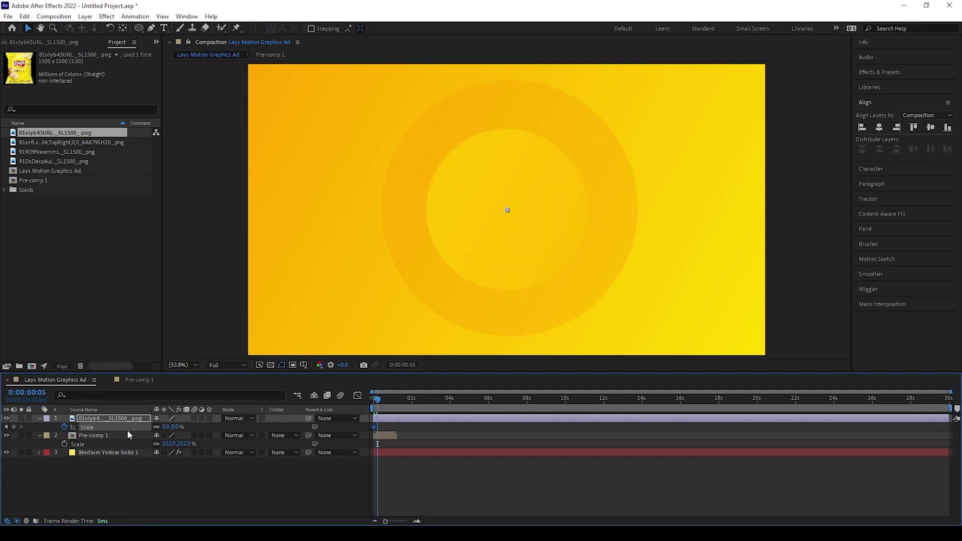
{"action": "type", "text": "40"}
{"action": "key", "text": "Return"}
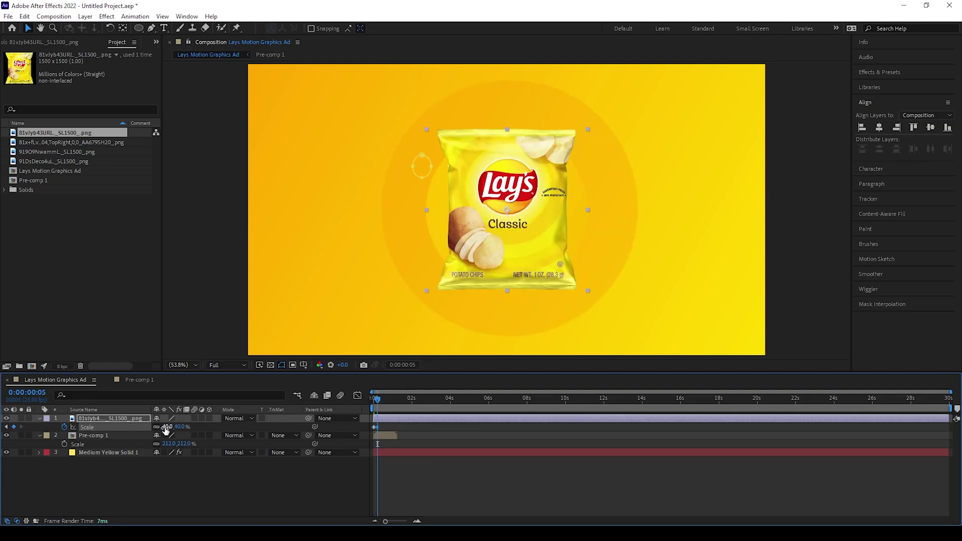
- Apply Easy Ease to the chip bag's scale keyframes and preview the animation from the start
{"action": "left_click", "coordinate": [326, 473]}
{"action": "left_click", "coordinate": [105, 427]}
{"action": "key", "text": "Home"}
{"action": "key", "text": "space"}
{"action": "key", "text": "space"}
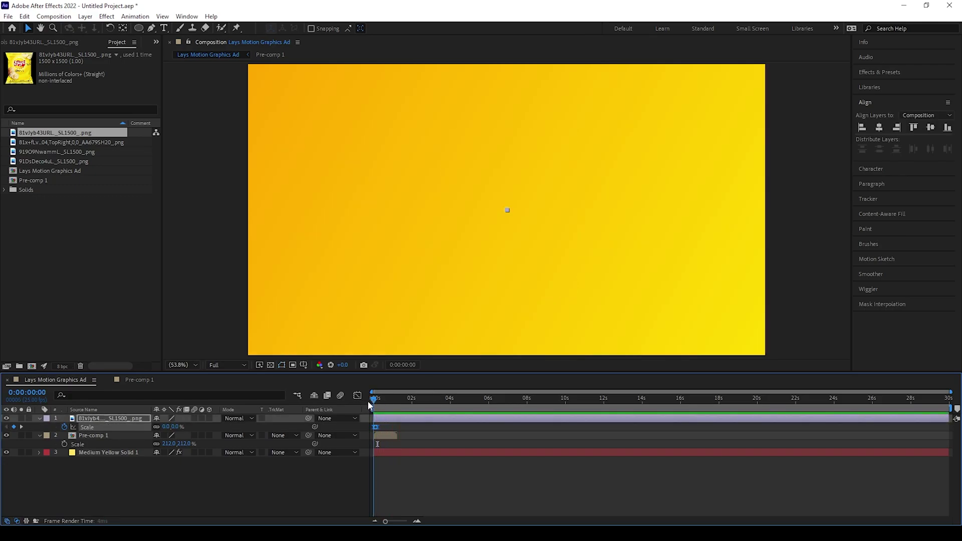
- Move the bag's 40% scale keyframe to 0:00:00:13, enable motion blur on the layer, and preview the slower pop-in
{"action": "left_click", "coordinate": [377, 398]}
{"action": "left_click_drag", "start_coordinate": [386, 522], "coordinate": [403, 521]}
{"action": "left_click_drag", "start_coordinate": [399, 399], "coordinate": [423, 427]}
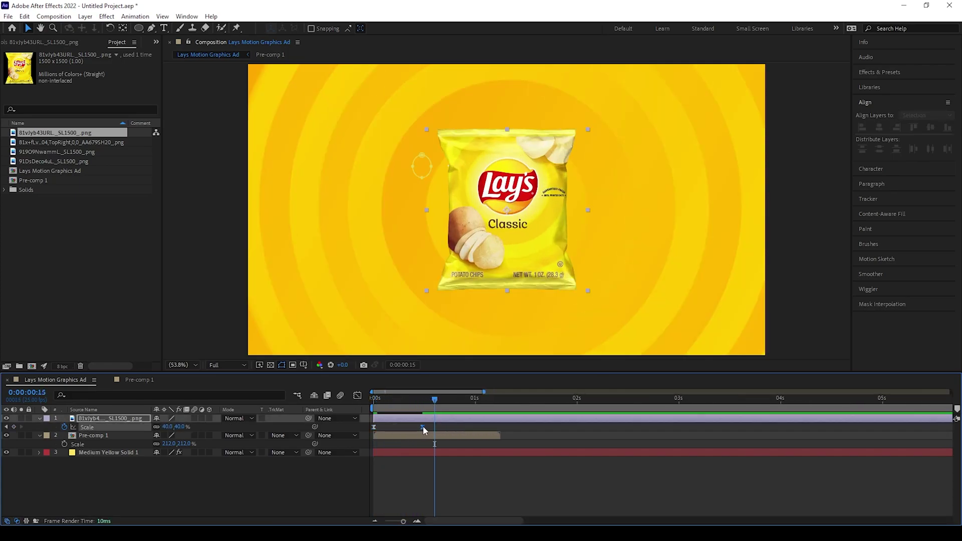
{"action": "left_click", "coordinate": [426, 400]}
{"action": "left_click_drag", "start_coordinate": [421, 429], "coordinate": [427, 402]}
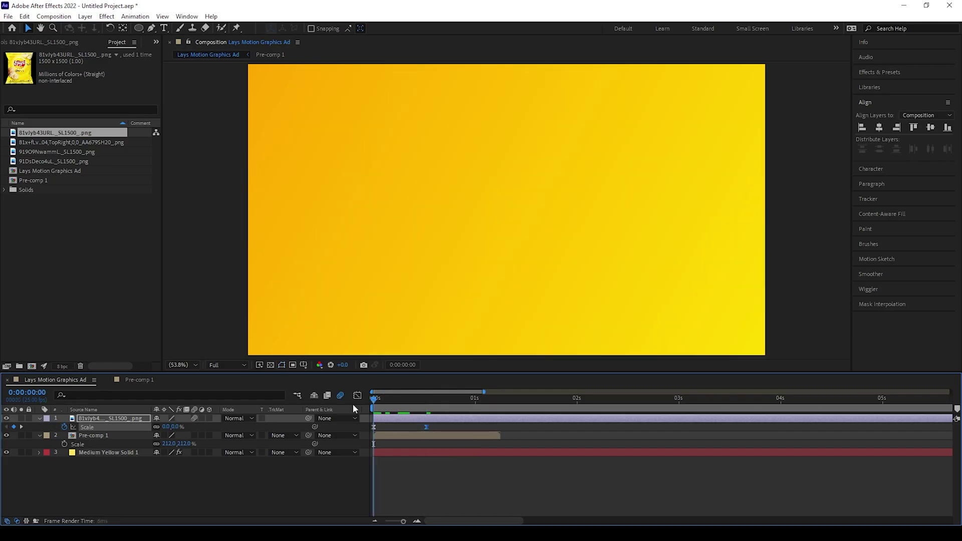
{"action": "key", "text": "space"}
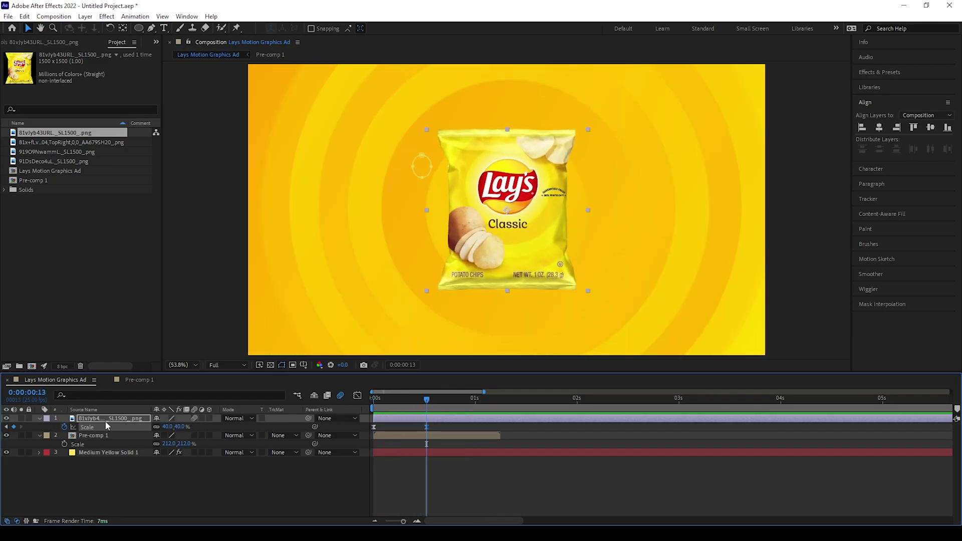
- Keyframe the bag's rotation from 0° at 0:00:00:00 to -13° at 0:00:00:13, ease the keyframes and preview
{"action": "key", "text": "r"}
{"action": "left_click_drag", "start_coordinate": [167, 429], "coordinate": [160, 427]}
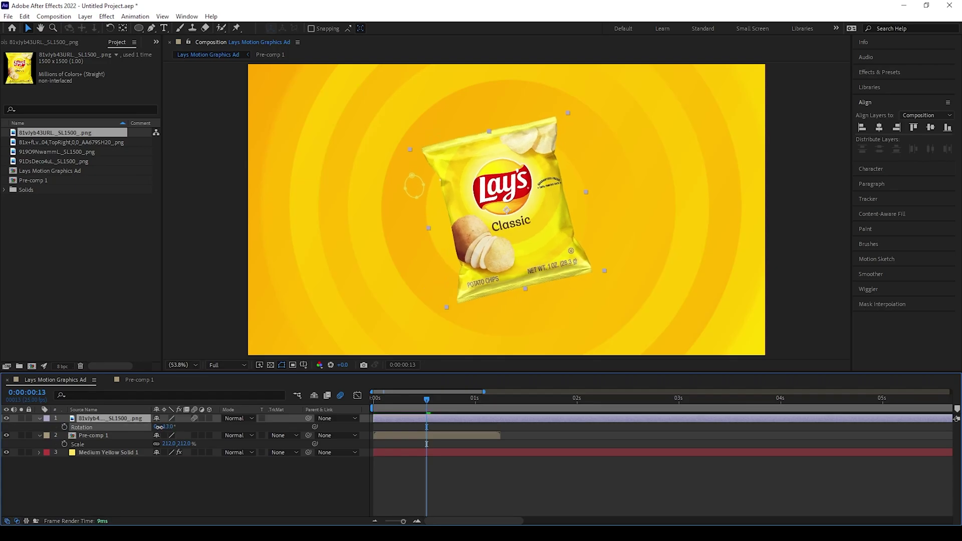
{"action": "left_click_drag", "start_coordinate": [407, 402], "coordinate": [284, 427]}
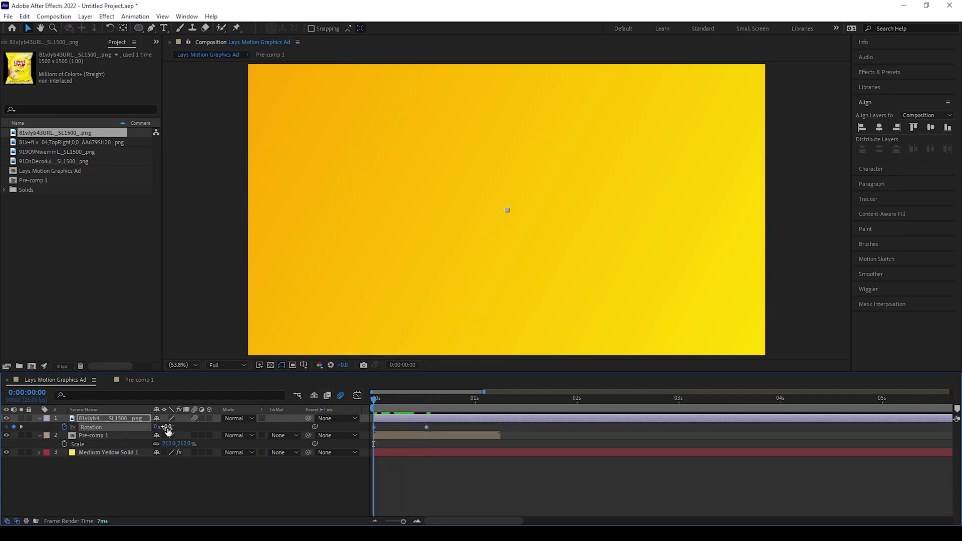
{"action": "left_click", "coordinate": [138, 429]}
{"action": "key", "text": "F9"}
{"action": "left_click", "coordinate": [456, 480]}
{"action": "key", "text": "space"}
- Move the bag's -13° rotation keyframe earlier, add a third keyframe at 0:00:00:16 tilting it slightly further, and preview the motion
{"action": "left_click", "coordinate": [378, 402]}
{"action": "left_click_drag", "start_coordinate": [379, 405], "coordinate": [442, 408]}
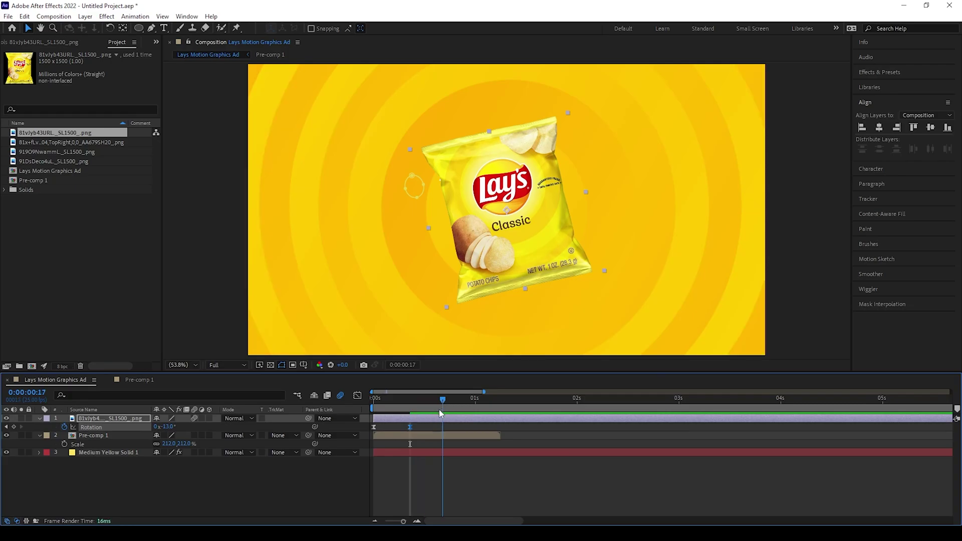
{"action": "mouse_move", "coordinate": [172, 428]}
{"action": "left_mouse_down"}
{"action": "mouse_move", "coordinate": [186, 429]}
{"action": "mouse_move", "coordinate": [156, 427]}
{"action": "left_mouse_up"}
{"action": "left_click", "coordinate": [441, 488]}
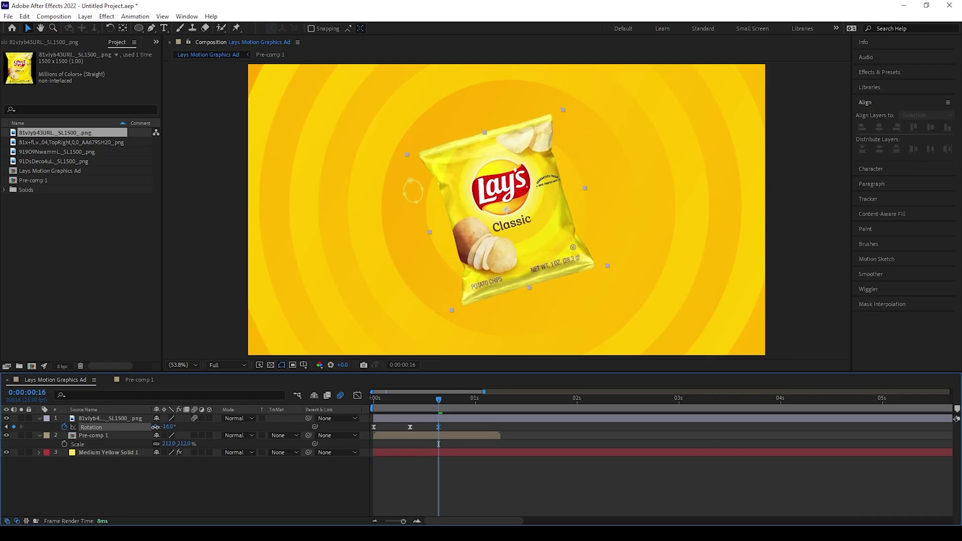
{"action": "key", "text": "space"}
{"action": "key", "text": "space"}
{"action": "key", "text": "space"}
- Pre-compose the bag image, Pre-comp 1 and the yellow solid together as Pre-comp 2
{"action": "left_click_drag", "start_coordinate": [403, 521], "coordinate": [371, 521]}
{"action": "left_click_drag", "start_coordinate": [374, 400], "coordinate": [388, 403]}
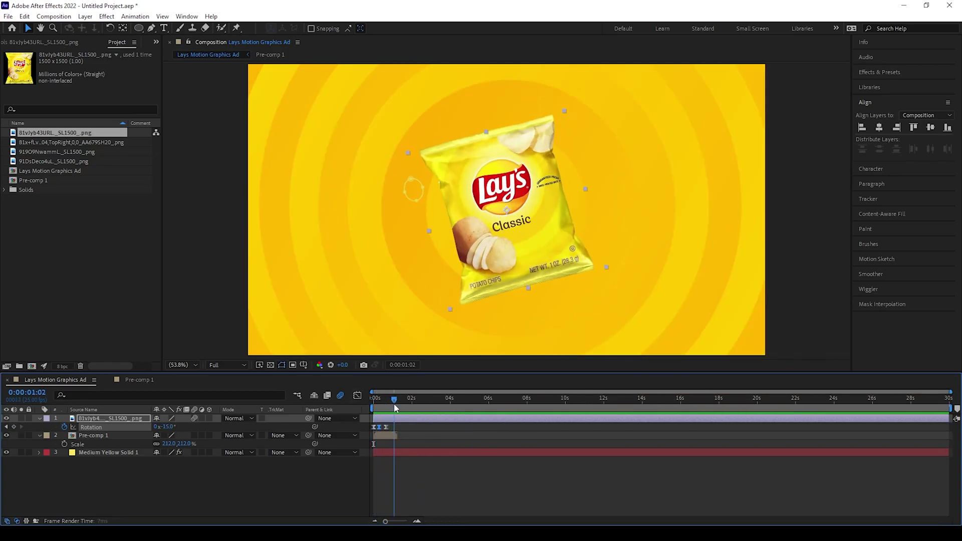
{"action": "left_click", "coordinate": [88, 453], "text": "shift"}
{"action": "right_click", "coordinate": [88, 452]}
{"action": "left_click", "coordinate": [130, 352]}
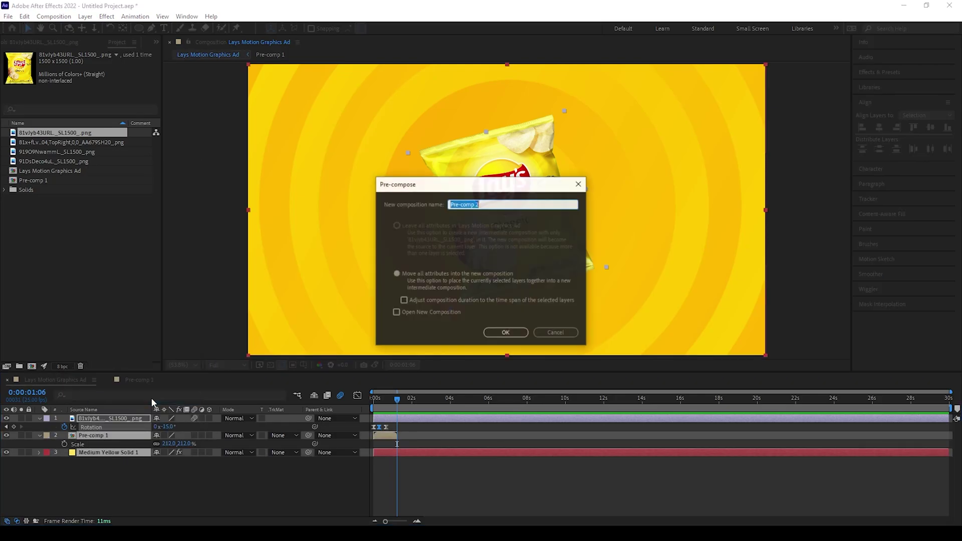
{"action": "left_click", "coordinate": [505, 332]}
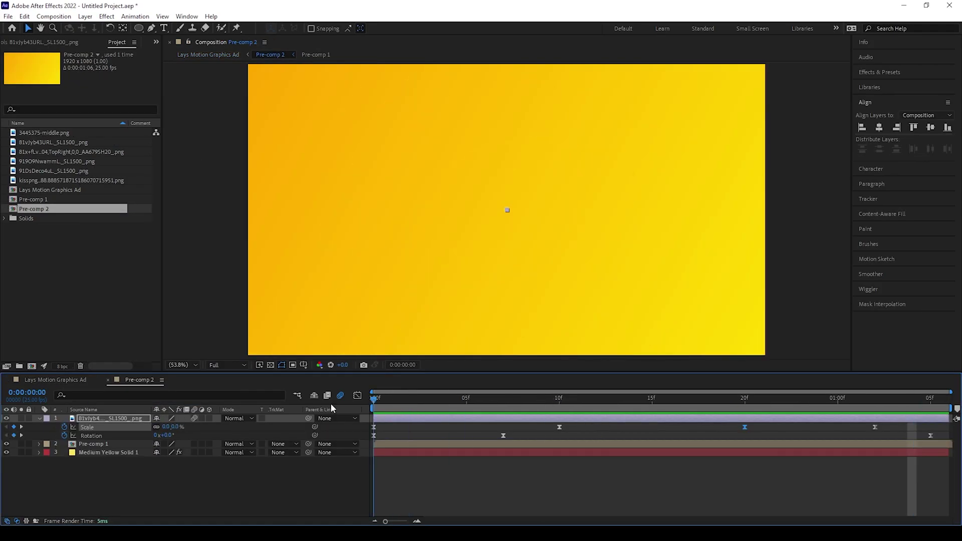
- Inside Pre-comp 2, add 3445375-middle.png as the top layer, scale it to 34% and place the chip in the frame's lower-left corner
{"action": "key", "text": "Page_Down"}
{"action": "left_click_drag", "start_coordinate": [58, 138], "coordinate": [103, 417]}
{"action": "key", "text": "s"}
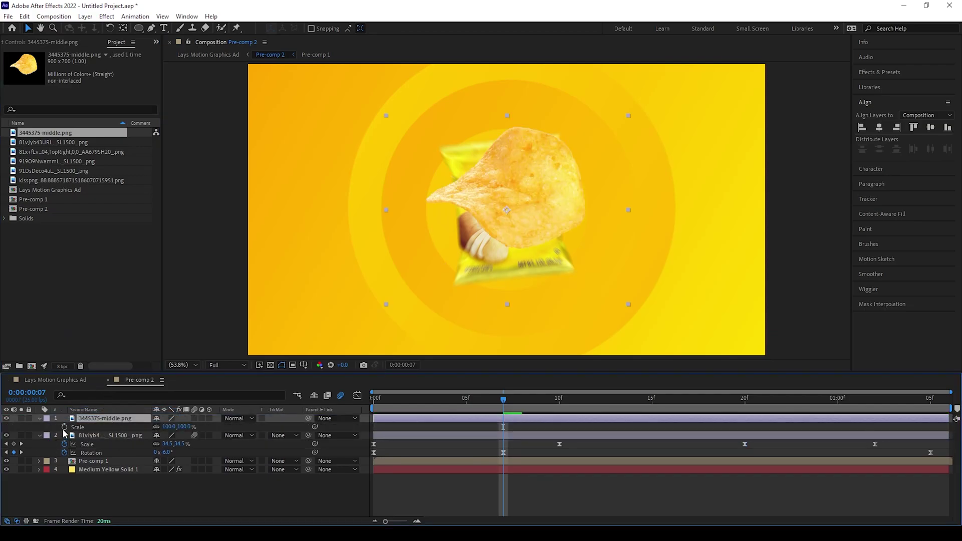
{"action": "left_click_drag", "start_coordinate": [509, 208], "coordinate": [323, 305]}
{"action": "left_click_drag", "start_coordinate": [169, 426], "coordinate": [137, 427]}
{"action": "left_click_drag", "start_coordinate": [334, 301], "coordinate": [309, 316]}
{"action": "key", "text": "ctrl+d"}
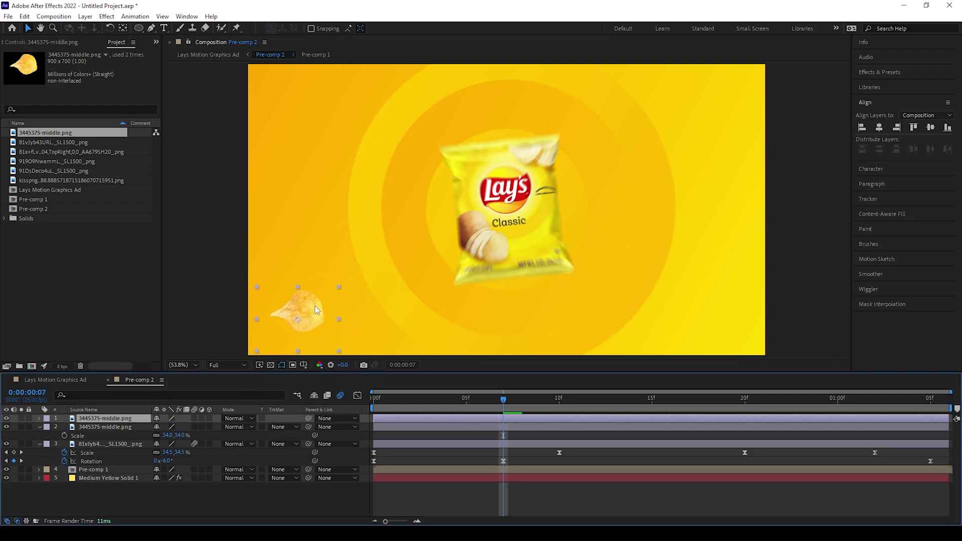
{"action": "key", "text": "Delete"}
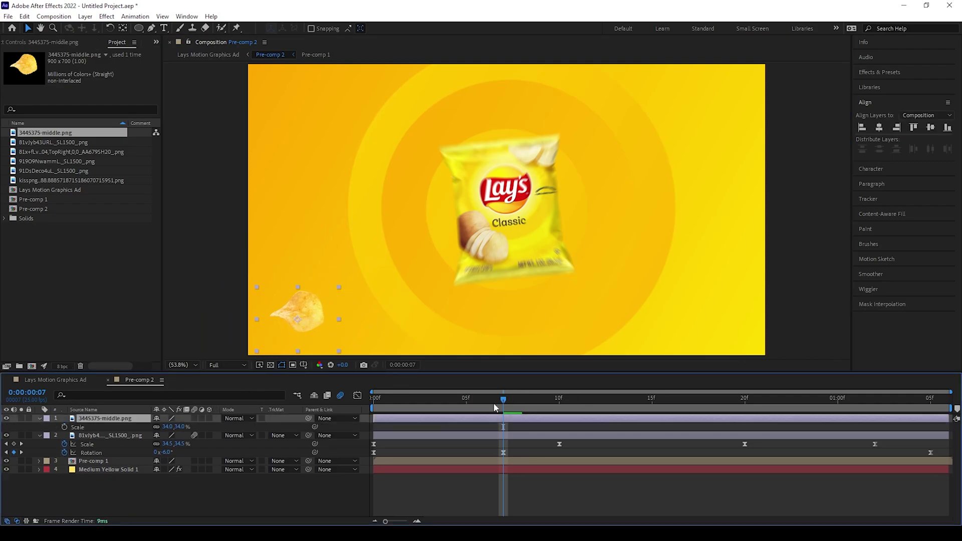
- Keyframe the chip's scale from 0% at 0:00:00:00 to 34% at 0:00:00:07
{"action": "left_click", "coordinate": [64, 427]}
{"action": "left_click_drag", "start_coordinate": [503, 400], "coordinate": [309, 413]}
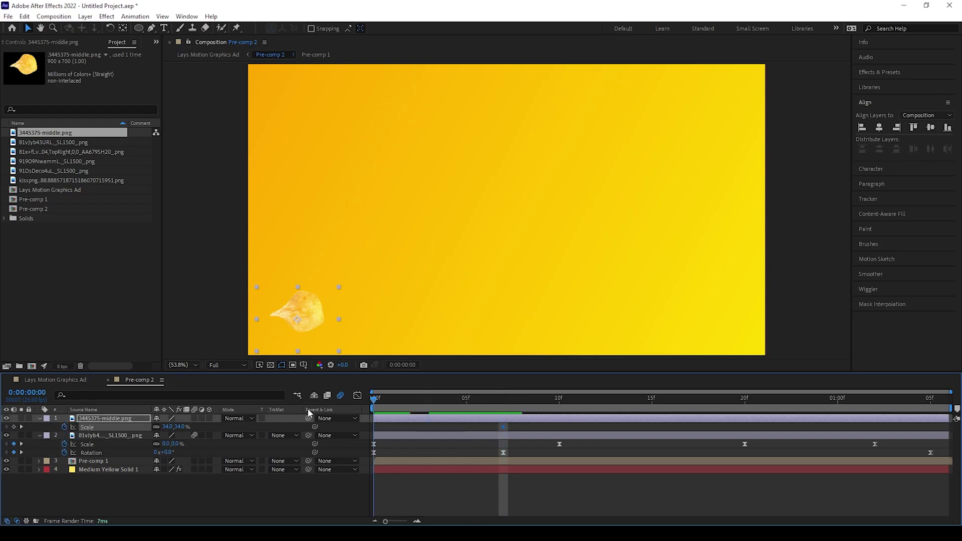
{"action": "left_click", "coordinate": [167, 427]}
{"action": "type", "text": "0"}
{"action": "key", "text": "Return"}
{"action": "left_click_drag", "start_coordinate": [377, 400], "coordinate": [559, 411]}
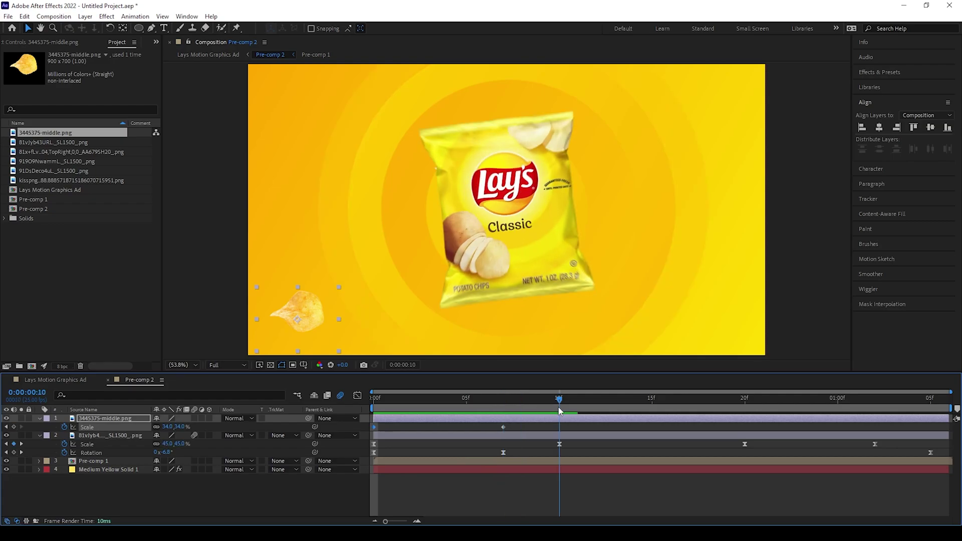
- Add a 40% scale keyframe to the chip at 0:00:00:10 and return to its keyframe at 0:00:00:07
{"action": "left_click", "coordinate": [168, 426]}
{"action": "type", "text": "40"}
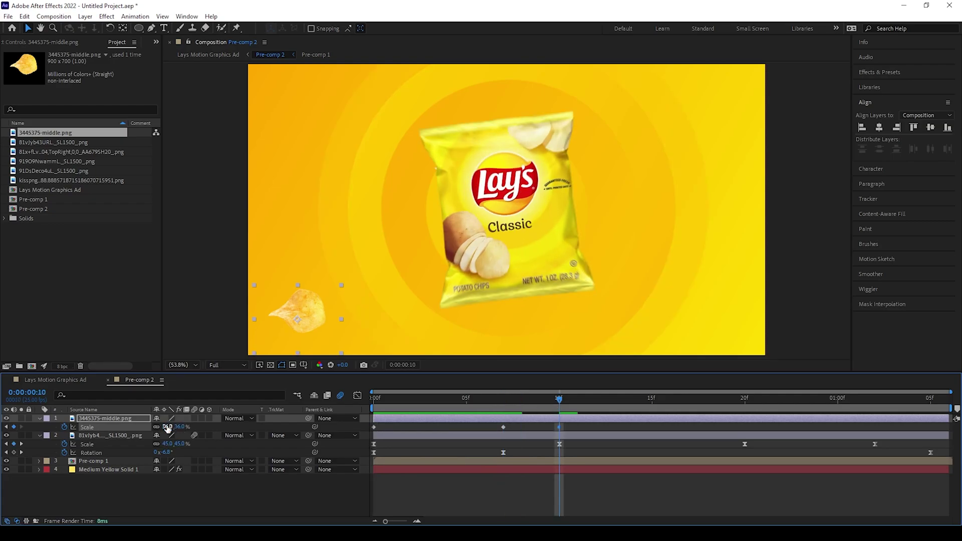
{"action": "key", "text": "Return"}
{"action": "left_click", "coordinate": [6, 427]}
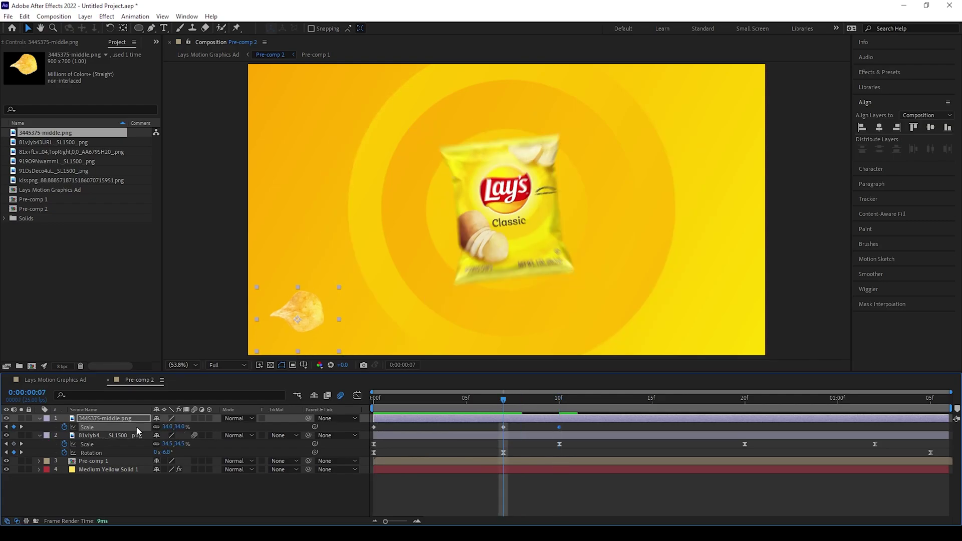
- Add chip scale keyframes of 30% at 0:00:00:20 and 35% at 0:00:01:02, and preview the motion
{"action": "left_click", "coordinate": [521, 401]}
{"action": "left_click_drag", "start_coordinate": [521, 403], "coordinate": [746, 416]}
{"action": "left_click", "coordinate": [170, 426]}
{"action": "type", "text": "30"}
{"action": "key", "text": "Return"}
{"action": "left_click", "coordinate": [170, 428]}
{"action": "key", "text": "Return"}
{"action": "key", "text": "space"}
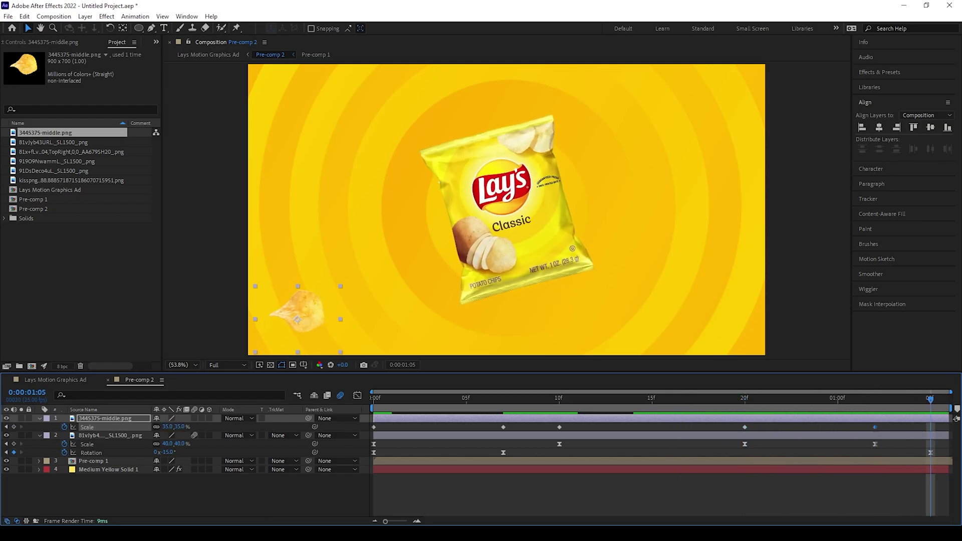
- Keyframe the chip's rotation at 15° at 0:00:01:05 and -15° at 0:00:00:07
{"action": "key", "text": "r"}
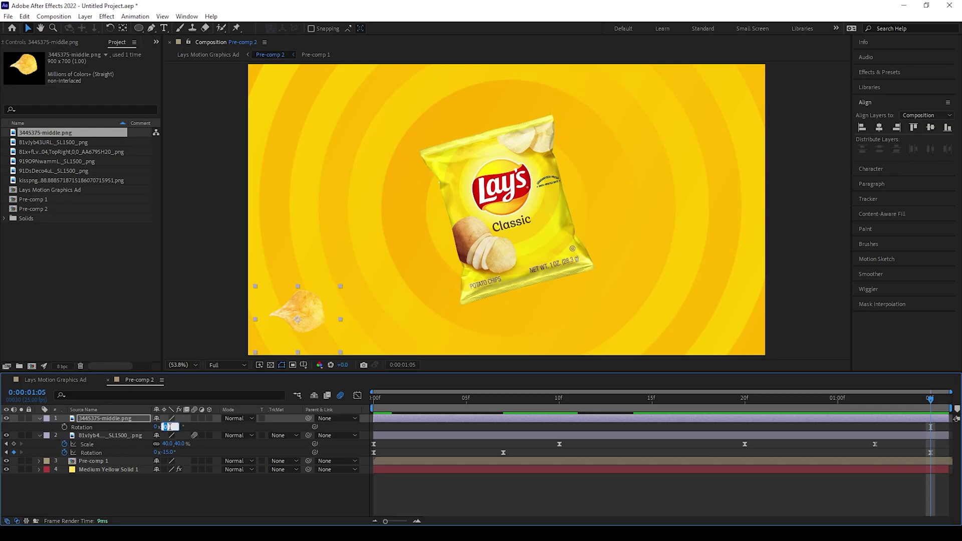
{"action": "key", "text": "Return"}
{"action": "left_click", "coordinate": [64, 427]}
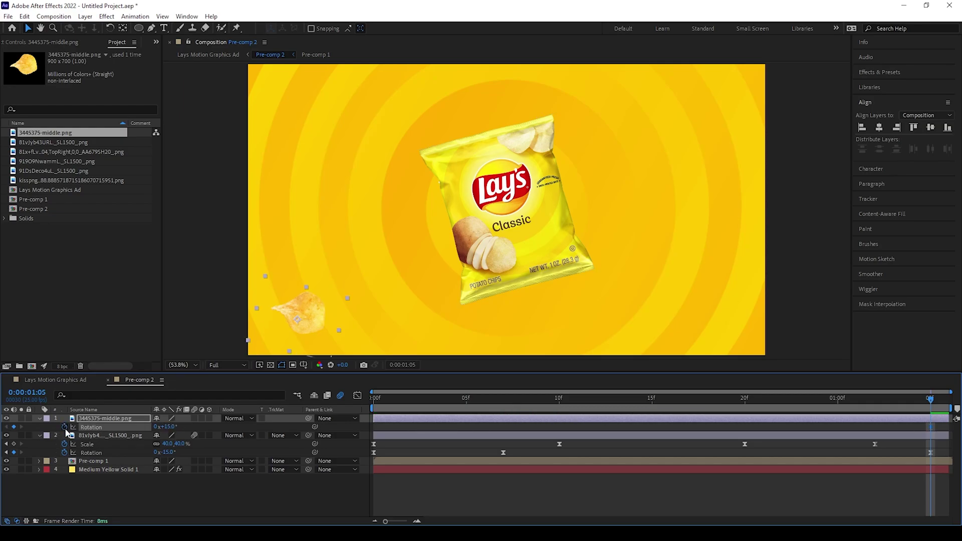
{"action": "left_click_drag", "start_coordinate": [640, 403], "coordinate": [587, 410]}
{"action": "left_click", "coordinate": [504, 413]}
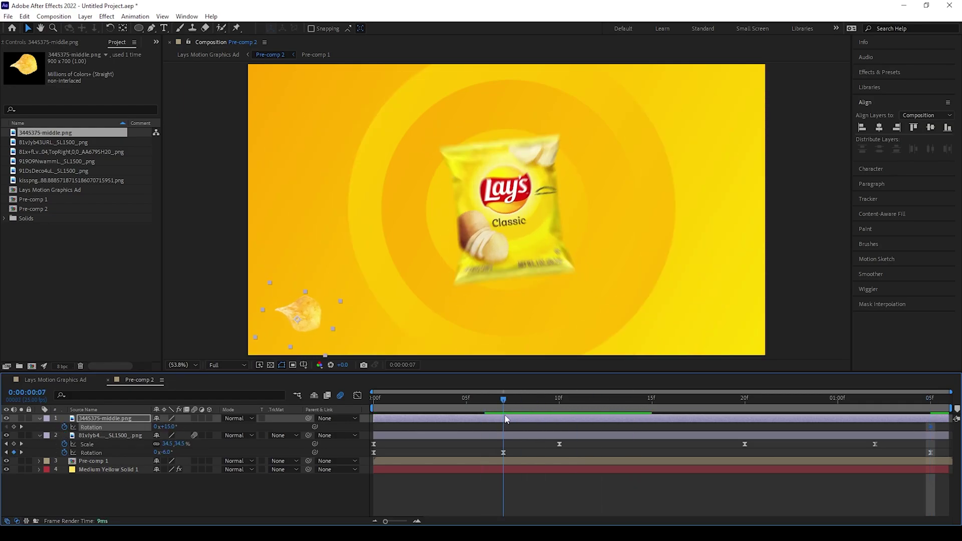
{"action": "left_click", "coordinate": [170, 427]}
{"action": "type", "text": "-15"}
{"action": "key", "text": "Return"}
- Add a 0° rotation keyframe to the chip at 0:00:00:00 and ease its scale and rotation keyframes
{"action": "key", "text": "Home"}
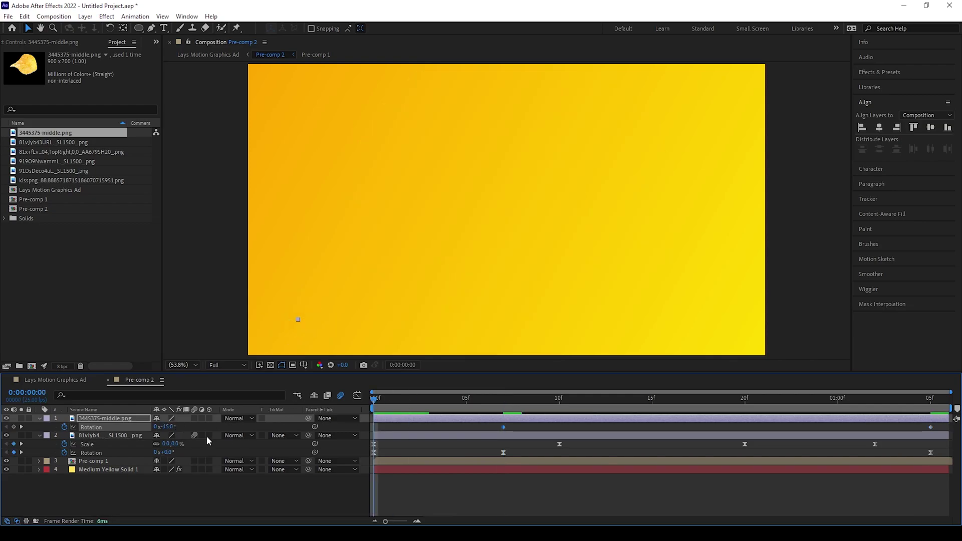
{"action": "key", "text": "Return"}
{"action": "key", "text": "shift+s"}
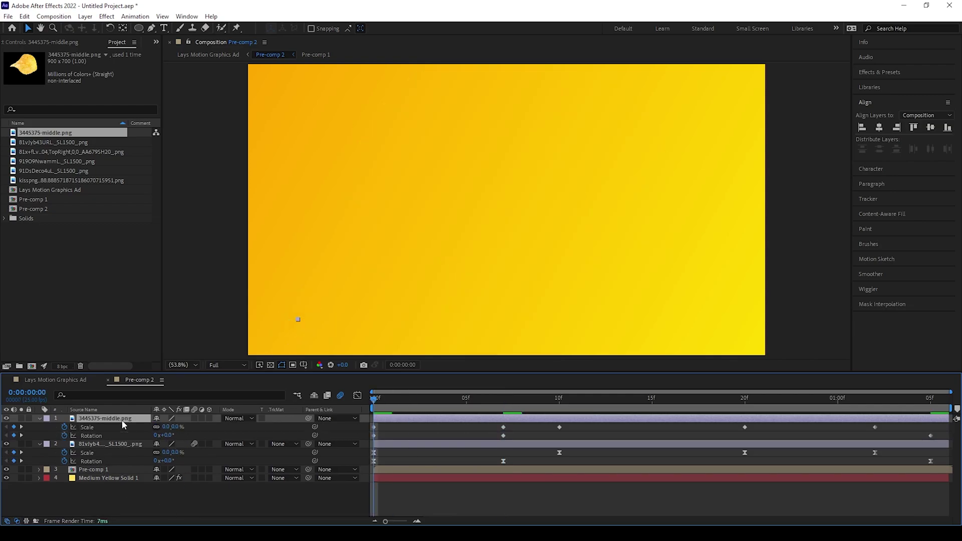
{"action": "left_click", "coordinate": [122, 435]}
{"action": "key", "text": "space"}
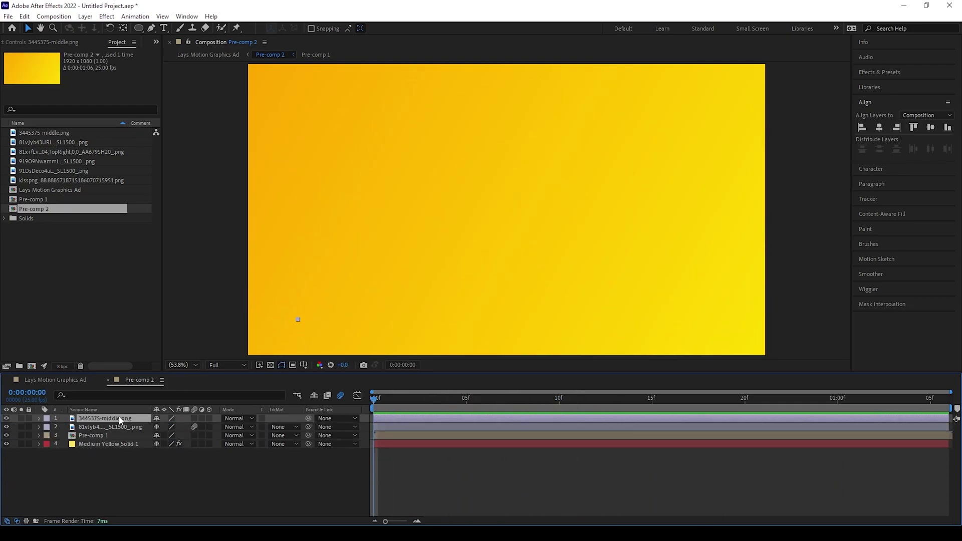
- Duplicate the chip layer and place the copy in the frame's upper-right corner
{"action": "key", "text": "ctrl+d"}
{"action": "key", "text": "u"}
{"action": "left_click", "coordinate": [22, 428]}
{"action": "left_click_drag", "start_coordinate": [301, 324], "coordinate": [719, 104]}
- Set the upper-right chip's scale to 40% at 0:00:00:07 and 45% at 0:00:00:10, nudging it slightly inward
{"action": "left_click", "coordinate": [168, 427]}
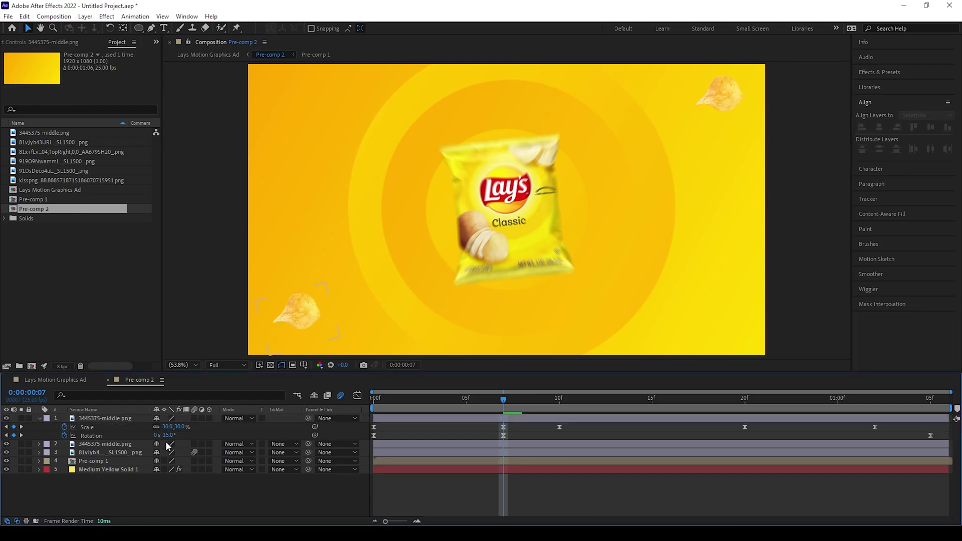
{"action": "type", "text": "40"}
{"action": "key", "text": "Return"}
{"action": "left_click_drag", "start_coordinate": [717, 102], "coordinate": [705, 113]}
{"action": "left_click", "coordinate": [22, 428]}
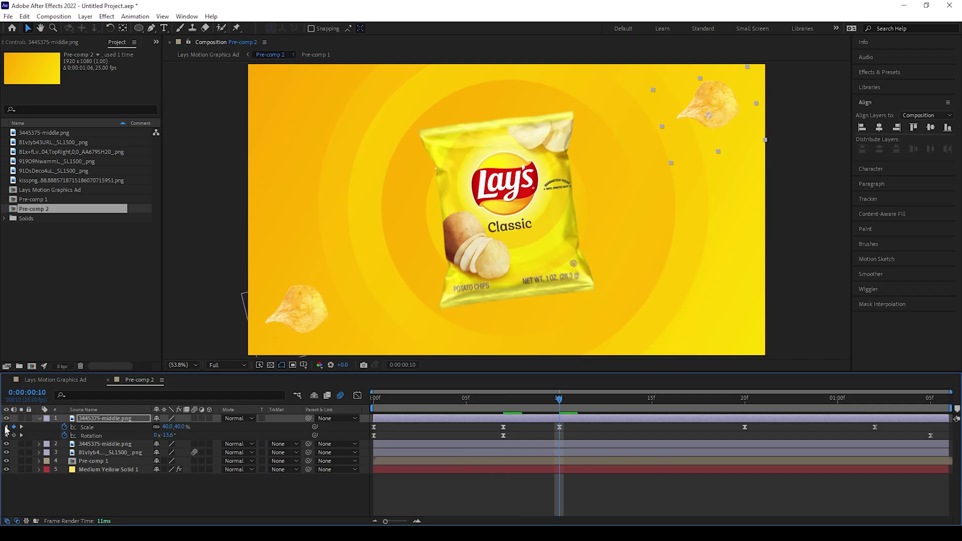
{"action": "left_click", "coordinate": [170, 427]}
{"action": "type", "text": "45"}
{"action": "key", "text": "Return"}
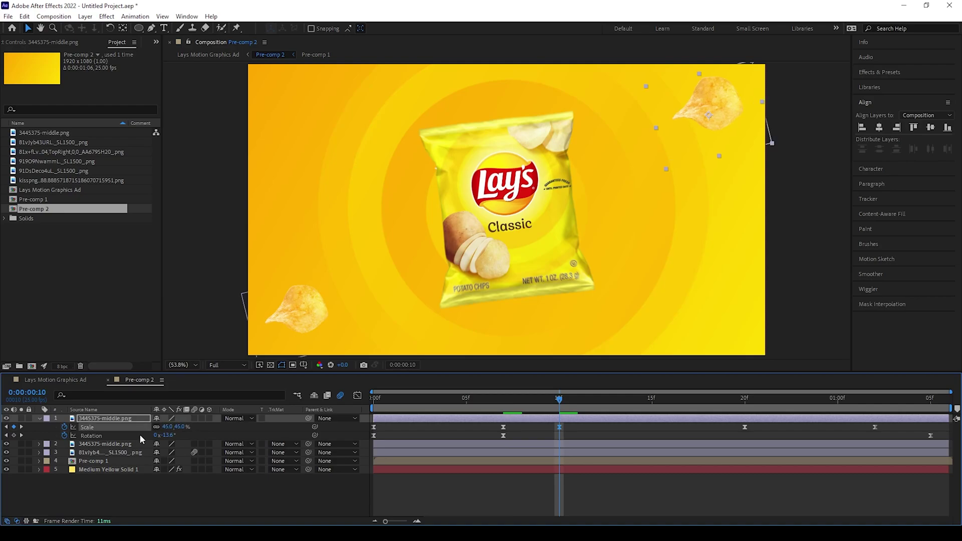
- Set the upper-right chip's scale to 35% at 0:00:00:20 and 40% at 0:00:01:02
{"action": "left_click", "coordinate": [22, 427]}
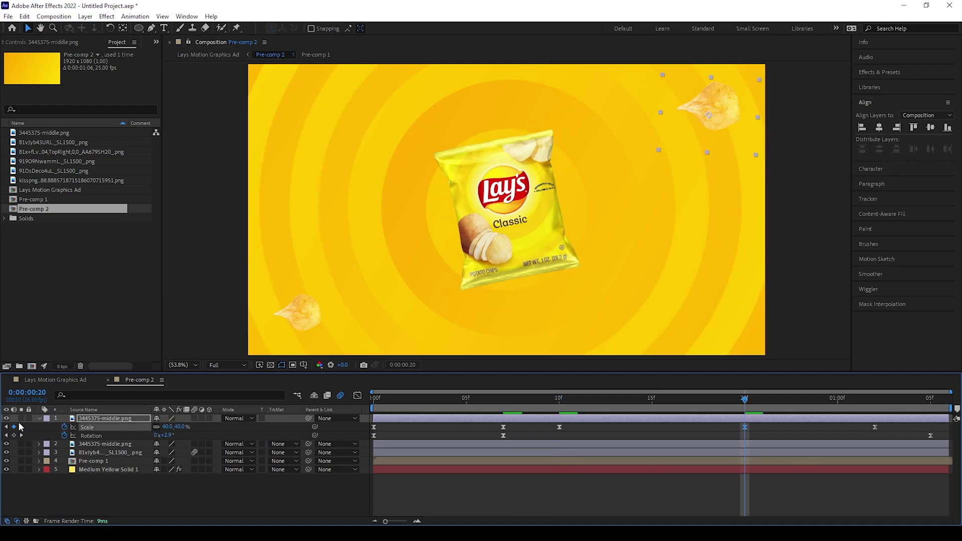
{"action": "left_click", "coordinate": [168, 426]}
{"action": "type", "text": "35"}
{"action": "key", "text": "Return"}
{"action": "left_click", "coordinate": [22, 427]}
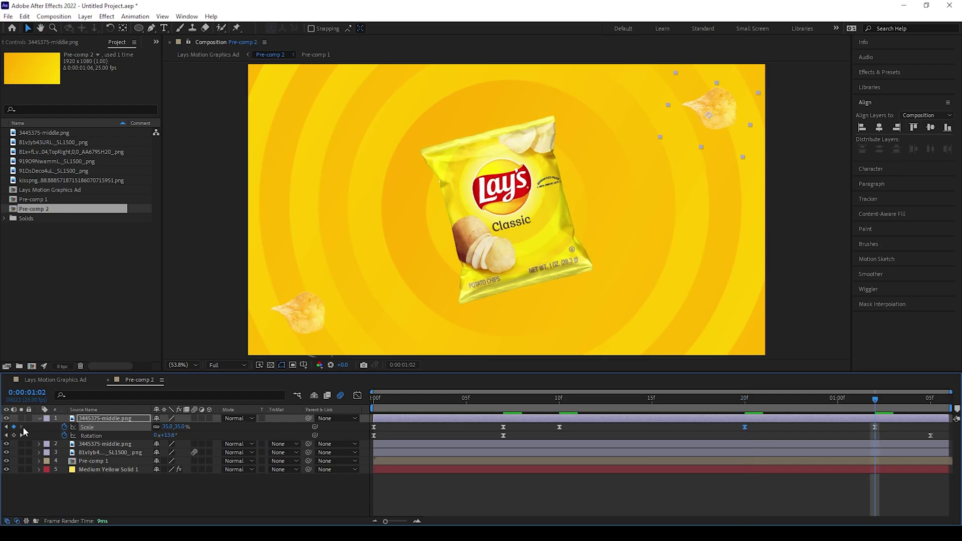
{"action": "left_click", "coordinate": [168, 427]}
{"action": "type", "text": "40"}
{"action": "key", "text": "Return"}
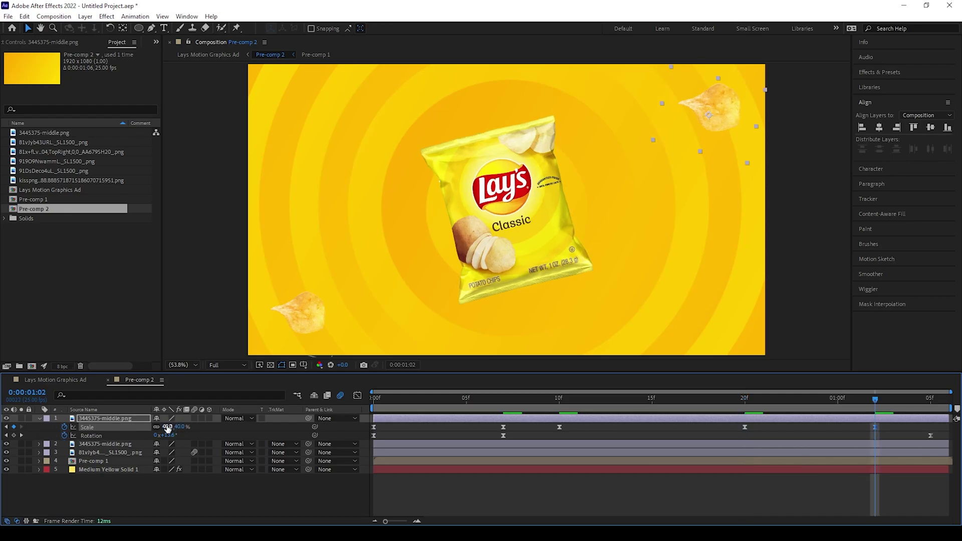
- Preview the animation and set the upper-right chip's rotation to 15° at 0:00:00:07
{"action": "key", "text": "space"}
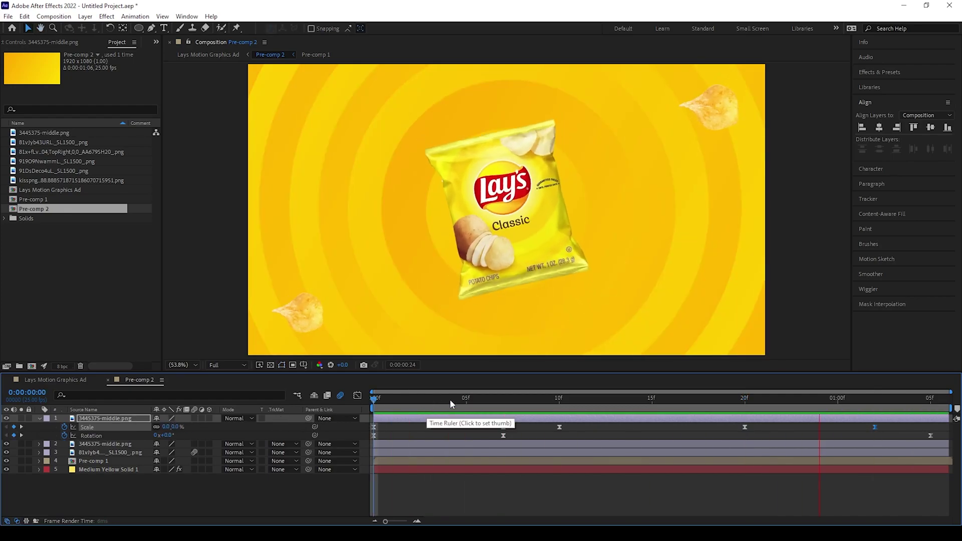
{"action": "key", "text": "space"}
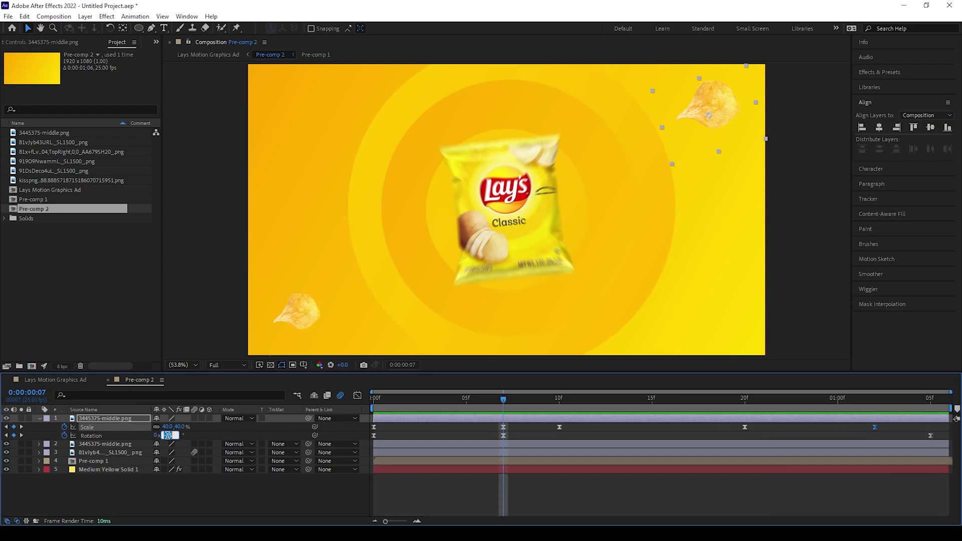
{"action": "type", "text": "15"}
{"action": "key", "text": "Return"}
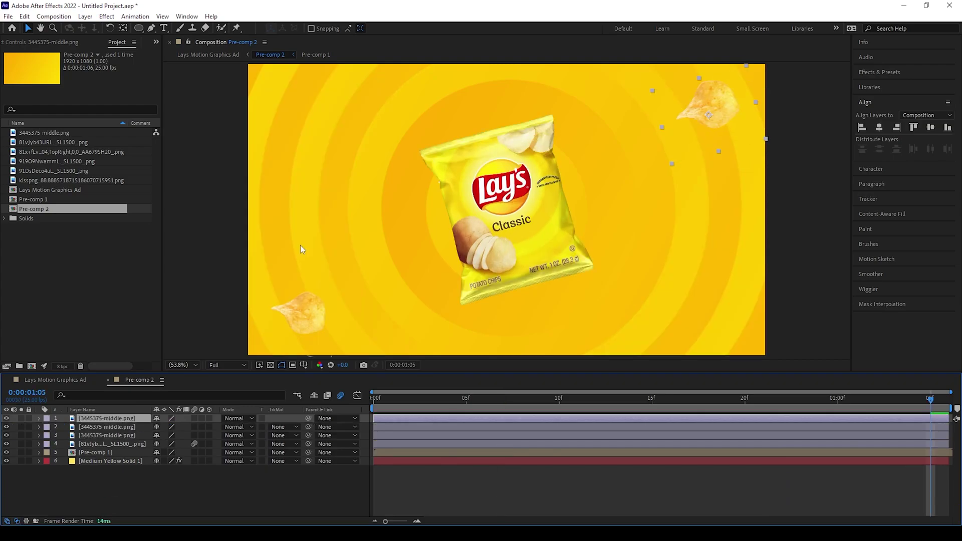
{"action": "left_click", "coordinate": [377, 154]}
{"action": "left_click_drag", "start_coordinate": [377, 154], "coordinate": [373, 148]}
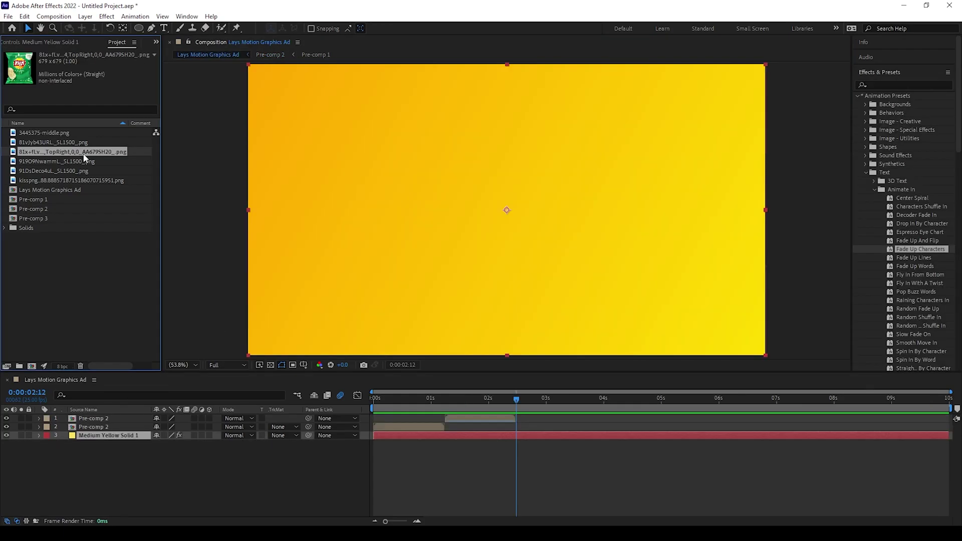
- Add the green Sour Cream & Onion bag as the top layer, rotate it to -44° and place it in the frame's right half
{"action": "left_click_drag", "start_coordinate": [86, 153], "coordinate": [129, 420]}
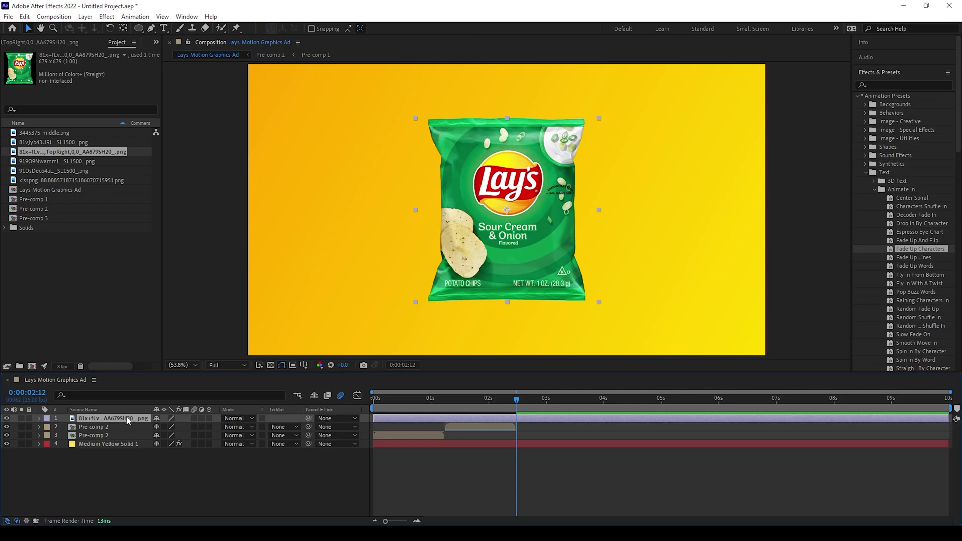
{"action": "key", "text": "r"}
{"action": "left_click_drag", "start_coordinate": [166, 426], "coordinate": [144, 425]}
{"action": "left_click", "coordinate": [504, 214]}
{"action": "left_click_drag", "start_coordinate": [504, 214], "coordinate": [619, 230]}
- Open Pre-comp 1 inside Pre-comp 2 and copy all of its circle shape layers
{"action": "left_click", "coordinate": [102, 445]}
{"action": "double_click", "coordinate": [101, 444]}
{"action": "double_click", "coordinate": [105, 495]}
{"action": "left_click_drag", "start_coordinate": [104, 498], "coordinate": [114, 414]}
{"action": "left_click", "coordinate": [173, 380]}
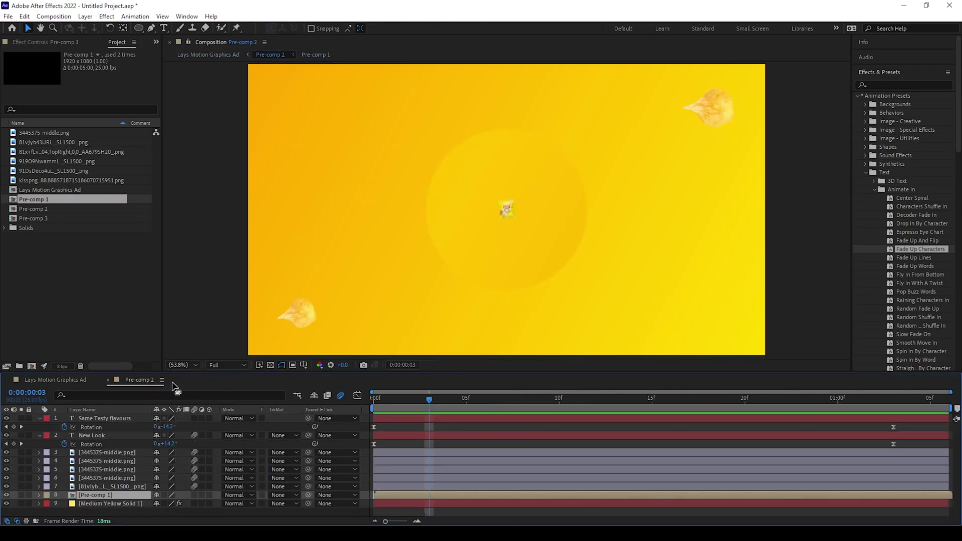
- Paste the circles into Lays Motion Graphics Ad, pre-compose them as 2, and start that layer and the green bag at 0:00:02:12
{"action": "left_click", "coordinate": [67, 382]}
{"action": "key", "text": "ctrl+v"}
{"action": "right_click", "coordinate": [111, 478]}
{"action": "left_click", "coordinate": [154, 428]}
{"action": "type", "text": "2"}
{"action": "left_click", "coordinate": [506, 331]}
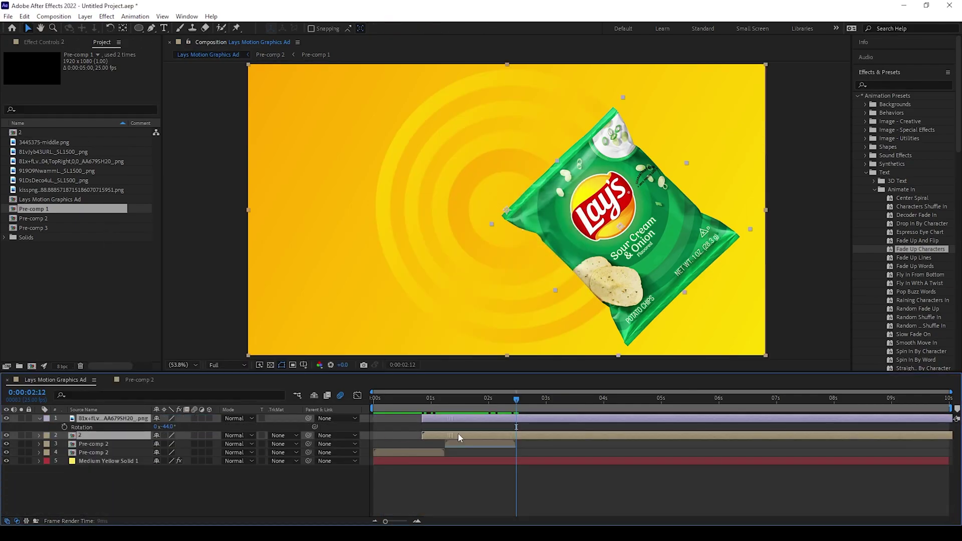
{"action": "left_click_drag", "start_coordinate": [458, 434], "coordinate": [545, 437]}
- In composition 2, set Shape Layer 7's gradient start colour to 037536 and end colour to 0FA251, and open Shape Layer 8's end colour
{"action": "left_click", "coordinate": [140, 479]}
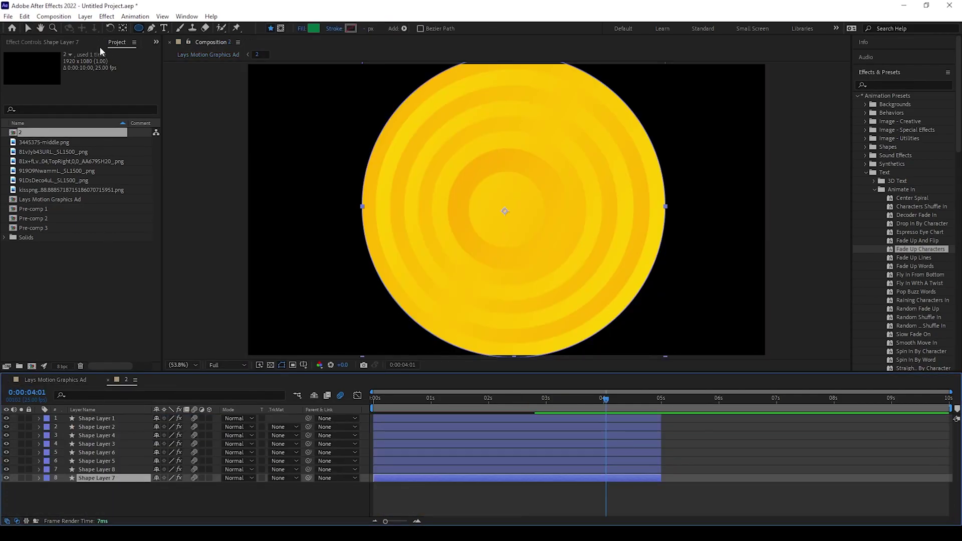
{"action": "left_click", "coordinate": [70, 43]}
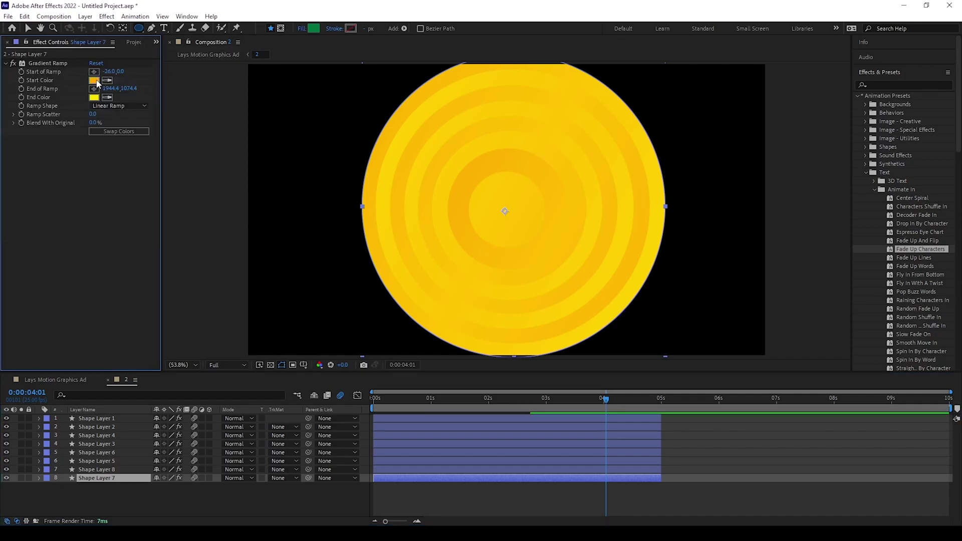
{"action": "left_click", "coordinate": [96, 81]}
{"action": "type", "text": "037536"}
{"action": "left_click", "coordinate": [434, 249]}
{"action": "left_click", "coordinate": [96, 98]}
{"action": "type", "text": "0FA251"}
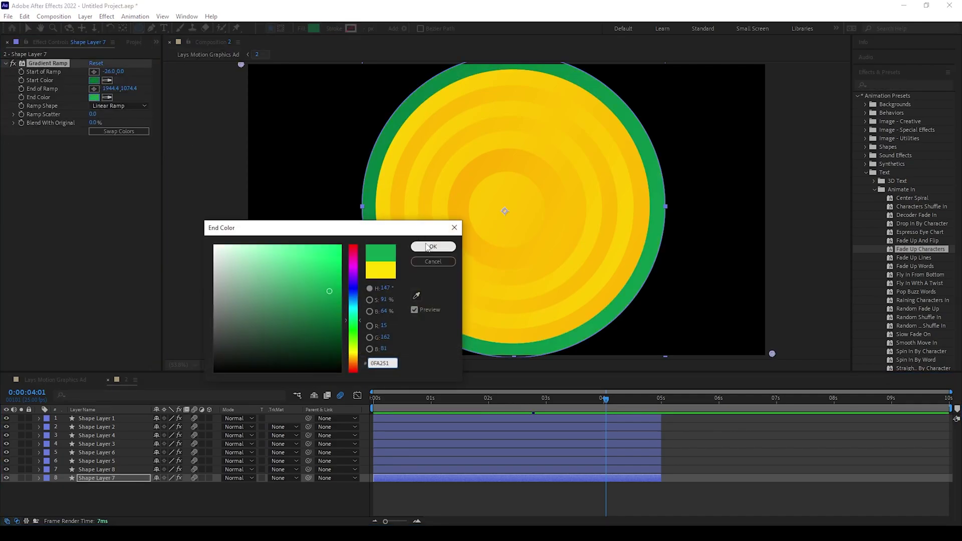
{"action": "left_click", "coordinate": [431, 246]}
{"action": "left_click", "coordinate": [96, 470]}
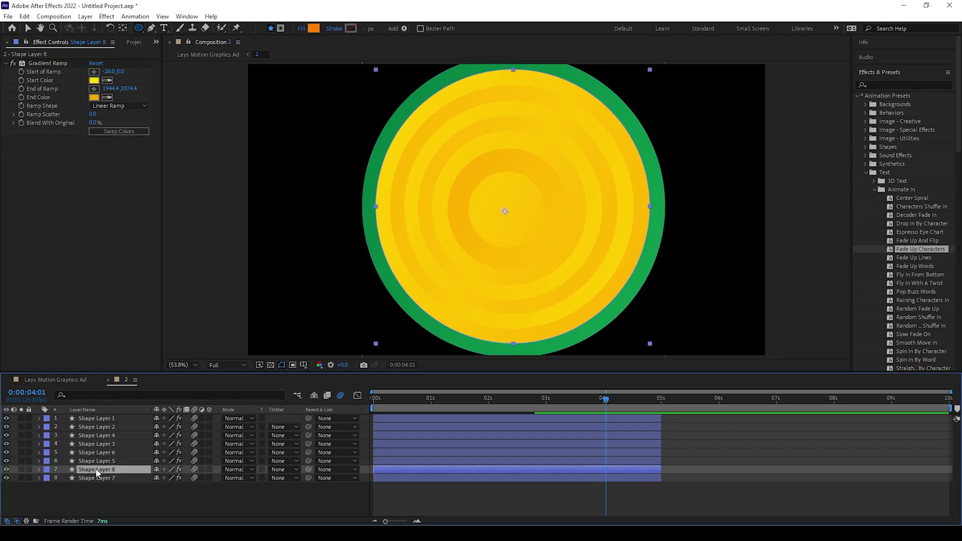
{"action": "left_click", "coordinate": [98, 99]}
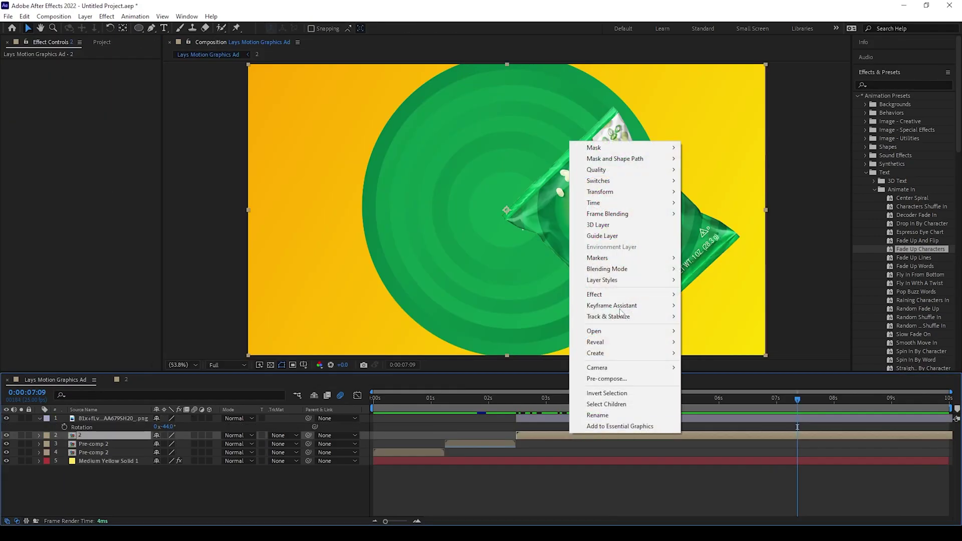
- Time-stretch layer 2 to about two seconds and scale it to 213% to fill the frame with green rings
{"action": "mouse_move", "coordinate": [636, 205]}
{"action": "left_click", "coordinate": [701, 225]}
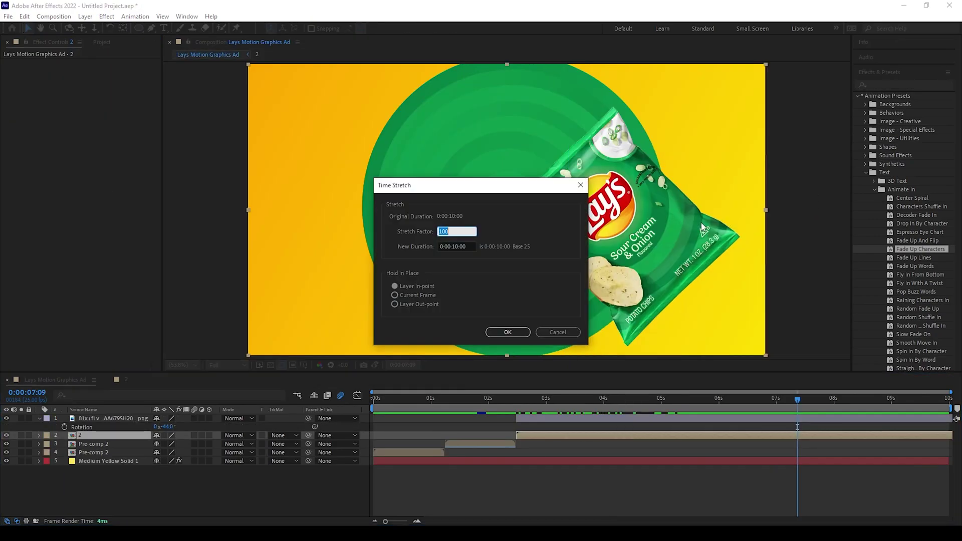
{"action": "key", "text": "Return"}
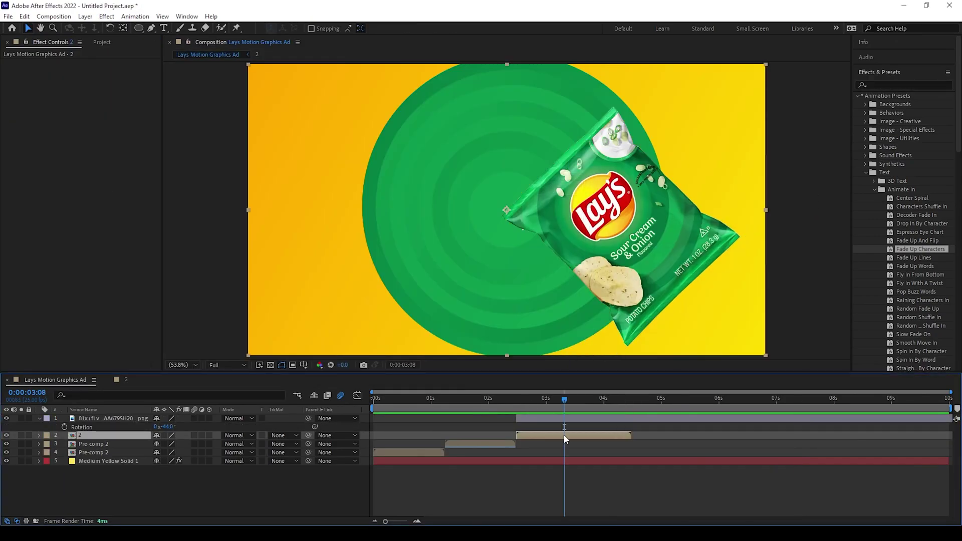
{"action": "key", "text": "s"}
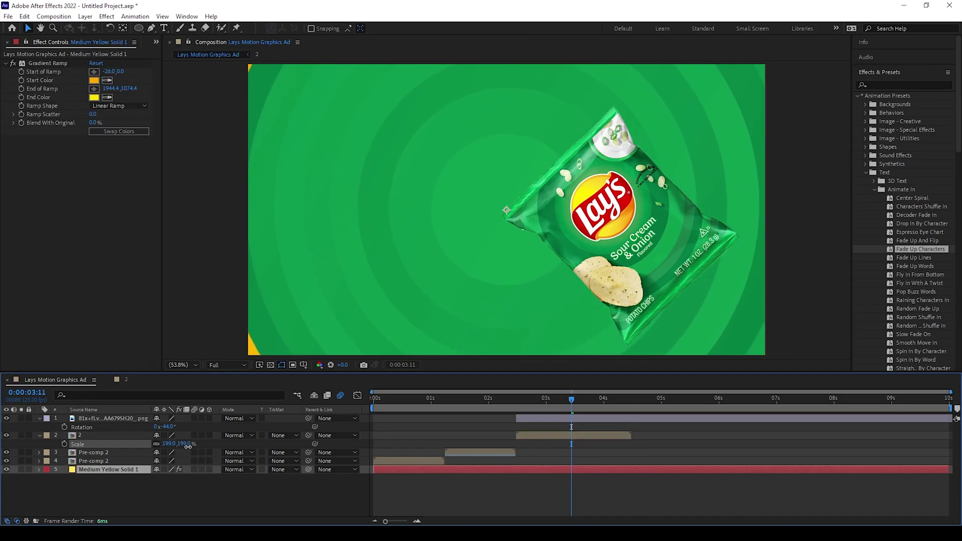
{"action": "left_click_drag", "start_coordinate": [186, 444], "coordinate": [193, 446]}
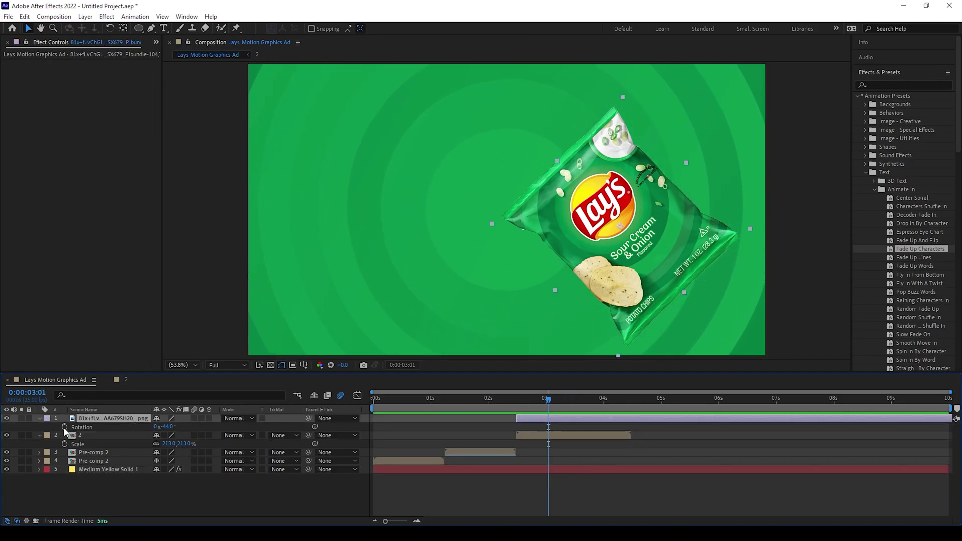
- Animate the green bag's position from beyond the frame's lower-right corner at 0:00:02:12 to its current place at 0:00:03:01
{"action": "key", "text": "p"}
{"action": "left_click", "coordinate": [65, 427]}
{"action": "left_click_drag", "start_coordinate": [549, 400], "coordinate": [515, 401]}
{"action": "left_click_drag", "start_coordinate": [617, 231], "coordinate": [855, 451]}
{"action": "left_click", "coordinate": [124, 426]}
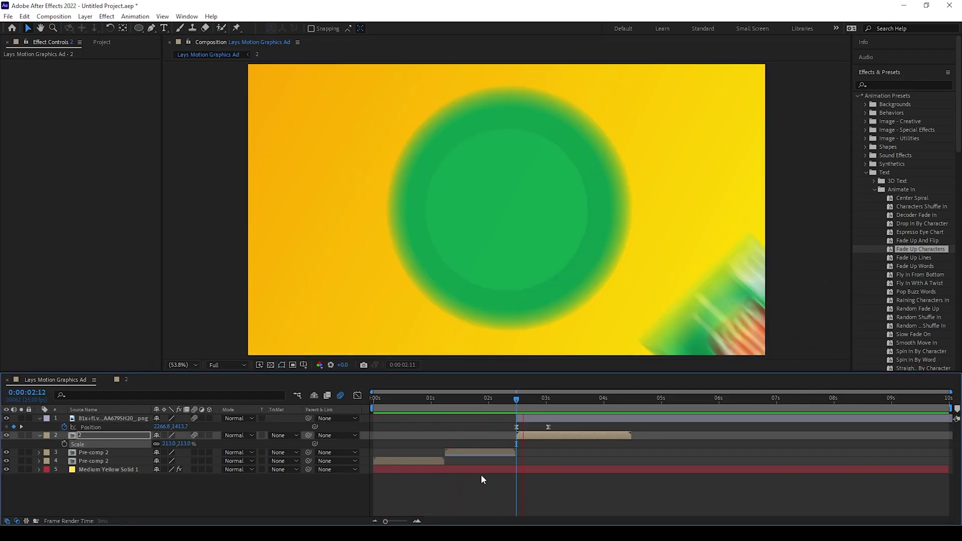
- Add 3445375-middle.png over the green bag at 71% scale and apply Brightness & Contrast with brightness 6 and contrast -100
{"action": "left_click_drag", "start_coordinate": [554, 402], "coordinate": [567, 453]}
{"action": "left_click_drag", "start_coordinate": [52, 142], "coordinate": [101, 394]}
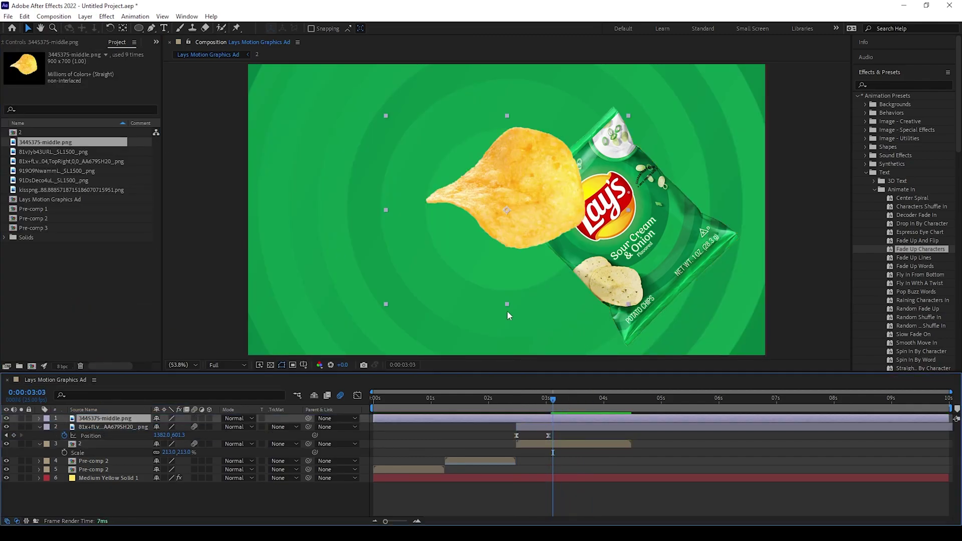
{"action": "key", "text": "s"}
{"action": "left_click_drag", "start_coordinate": [167, 426], "coordinate": [158, 426]}
{"action": "left_click", "coordinate": [887, 83]}
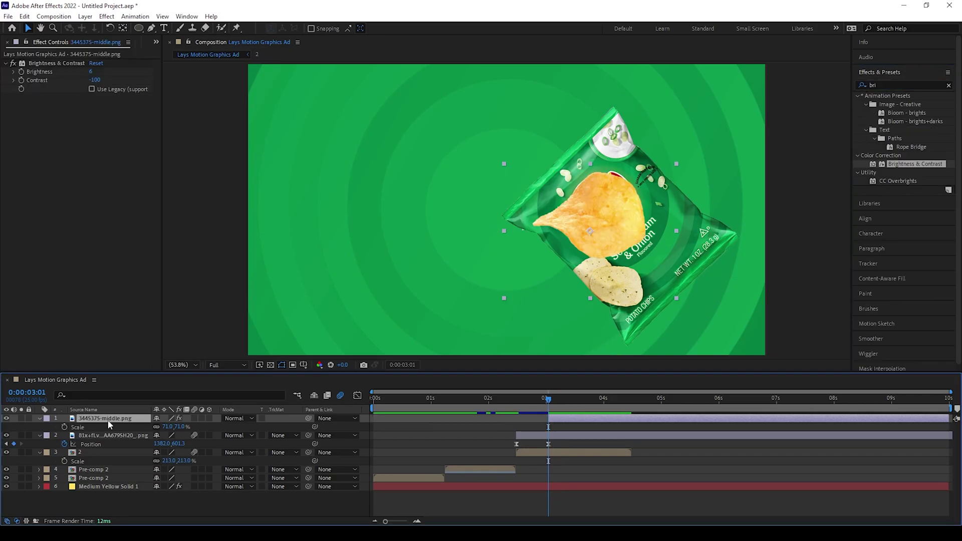
- Move the chip layer beneath the green bag and keyframe its scale at 25% at 0:00:03:01
{"action": "left_click_drag", "start_coordinate": [106, 419], "coordinate": [115, 446]}
{"action": "left_click", "coordinate": [65, 444]}
{"action": "left_click", "coordinate": [167, 444]}
{"action": "type", "text": "25"}
{"action": "key", "text": "Return"}
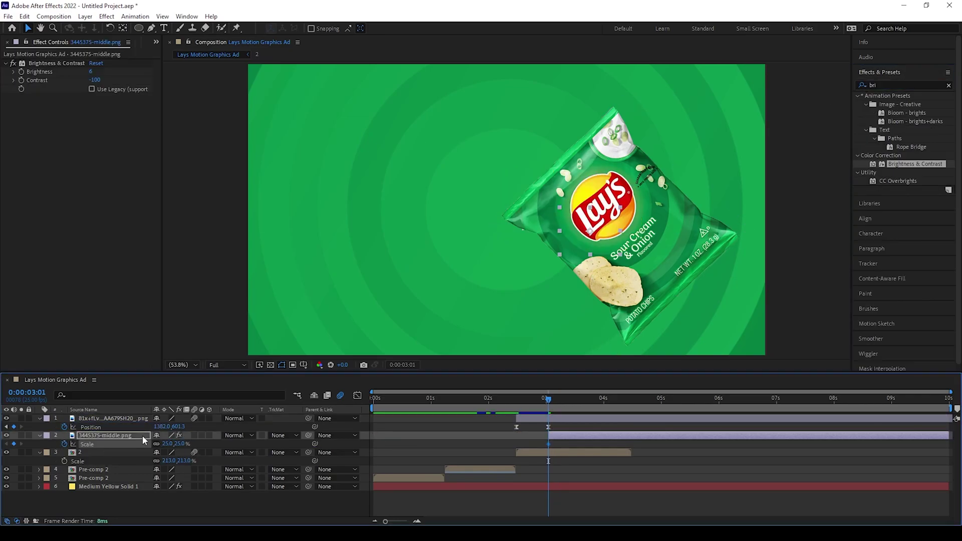
- Start keyframing the chip's rotation at 0:00:03:01 and move the chip out past the bag's upper-left edge at 0:00:03:14
{"action": "left_click", "coordinate": [143, 439]}
{"action": "key", "text": "r"}
{"action": "left_click", "coordinate": [65, 445]}
{"action": "key", "text": "u"}
{"action": "left_click_drag", "start_coordinate": [549, 399], "coordinate": [579, 409]}
{"action": "left_click_drag", "start_coordinate": [573, 244], "coordinate": [476, 190]}
- Set the chip's scale to 35% at 0:00:03:14 and adjust its position and counterclockwise rotation
{"action": "left_click", "coordinate": [168, 452]}
{"action": "type", "text": "35"}
{"action": "key", "text": "Return"}
{"action": "left_click_drag", "start_coordinate": [490, 175], "coordinate": [455, 184]}
{"action": "left_click_drag", "start_coordinate": [173, 461], "coordinate": [154, 461]}
- Apply Easy Ease to the chip's position, scale and rotation keyframes
{"action": "left_click", "coordinate": [99, 444]}
{"action": "key", "text": "F9"}
{"action": "left_click", "coordinate": [104, 453]}
{"action": "key", "text": "F9"}
{"action": "left_click", "coordinate": [111, 461]}
{"action": "key", "text": "F9"}
- At 0:00:04:06, drift the chip slightly farther left and rotate it to -62°
{"action": "key", "text": "space"}
{"action": "left_click_drag", "start_coordinate": [460, 183], "coordinate": [430, 178]}
{"action": "left_click_drag", "start_coordinate": [169, 461], "coordinate": [166, 461]}
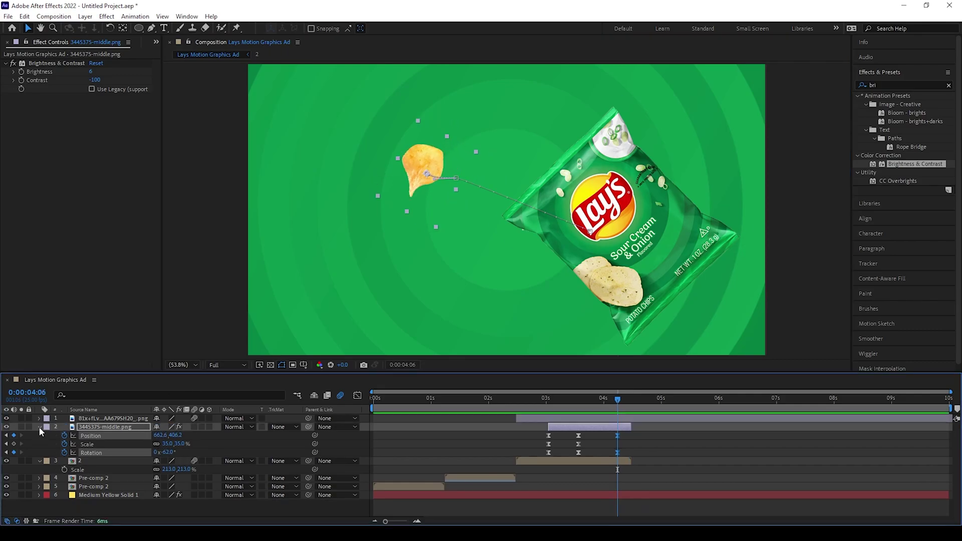
{"action": "left_click", "coordinate": [39, 427]}
{"action": "left_click", "coordinate": [39, 436]}
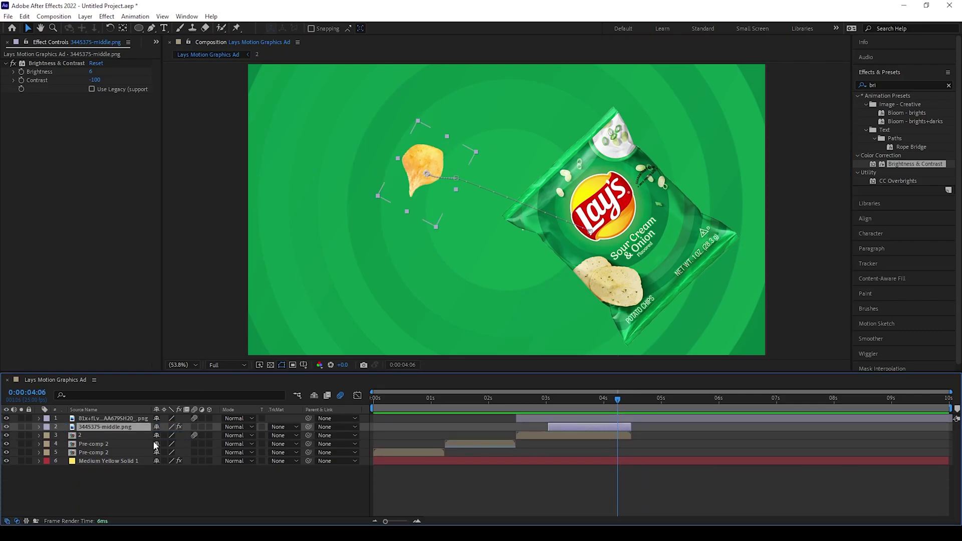
- Duplicate the chip layer and move the copy's end position at 0:00:04:06 up and to the right of the original
{"action": "key", "text": "ctrl+d"}
{"action": "key", "text": "p"}
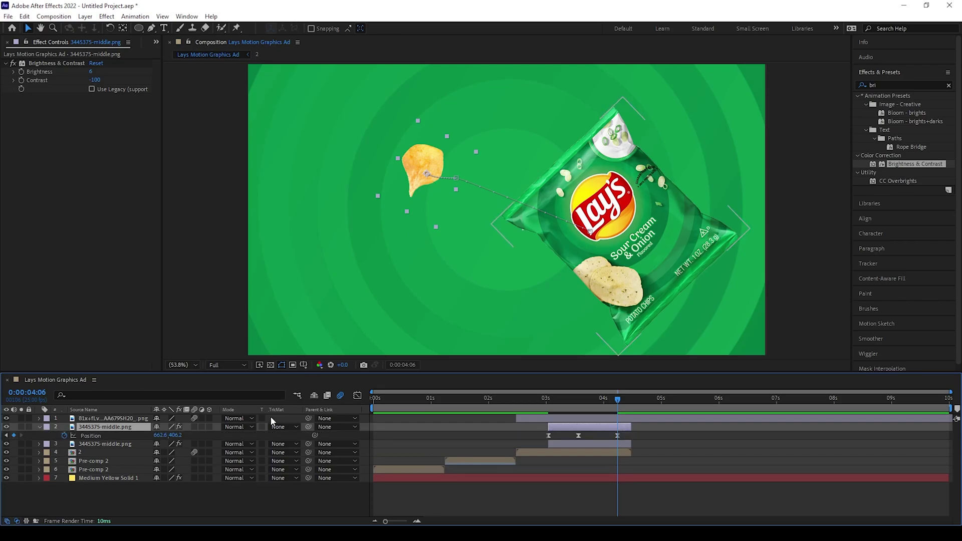
{"action": "left_click_drag", "start_coordinate": [435, 166], "coordinate": [498, 131]}
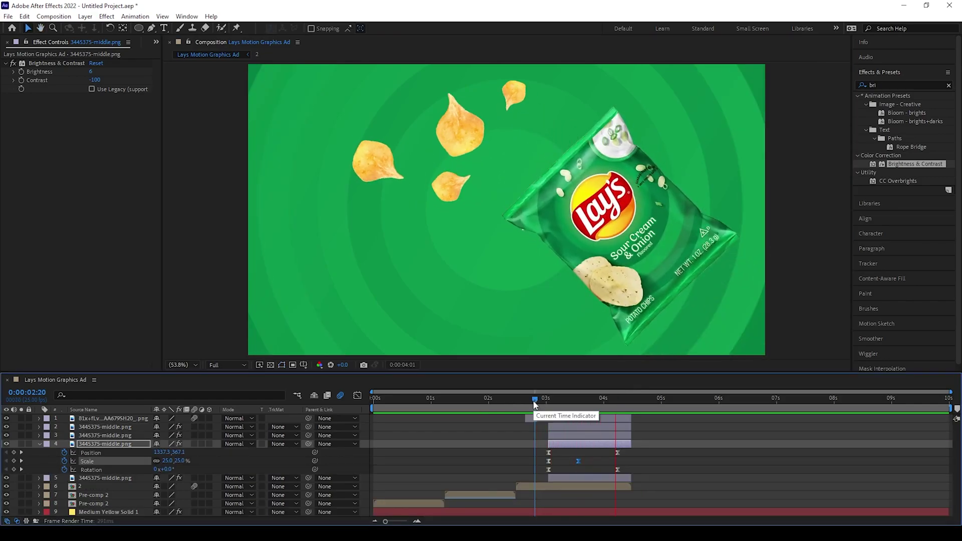
- Check the chips bursting from the bag up to 0:00:03:14 and collapse the chip layer's properties
{"action": "left_click", "coordinate": [542, 401]}
{"action": "left_click_drag", "start_coordinate": [542, 401], "coordinate": [576, 409]}
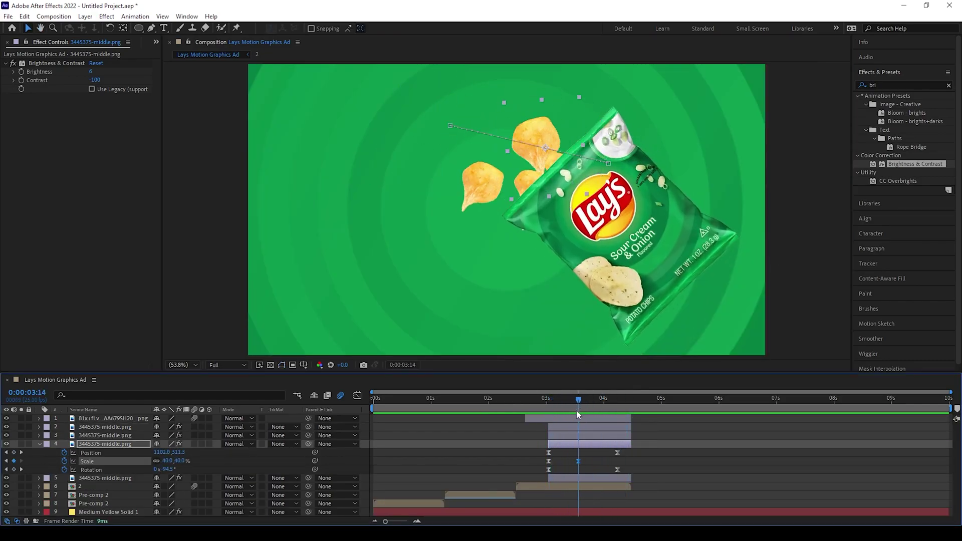
{"action": "left_click", "coordinate": [39, 444]}
{"action": "left_click", "coordinate": [106, 495]}
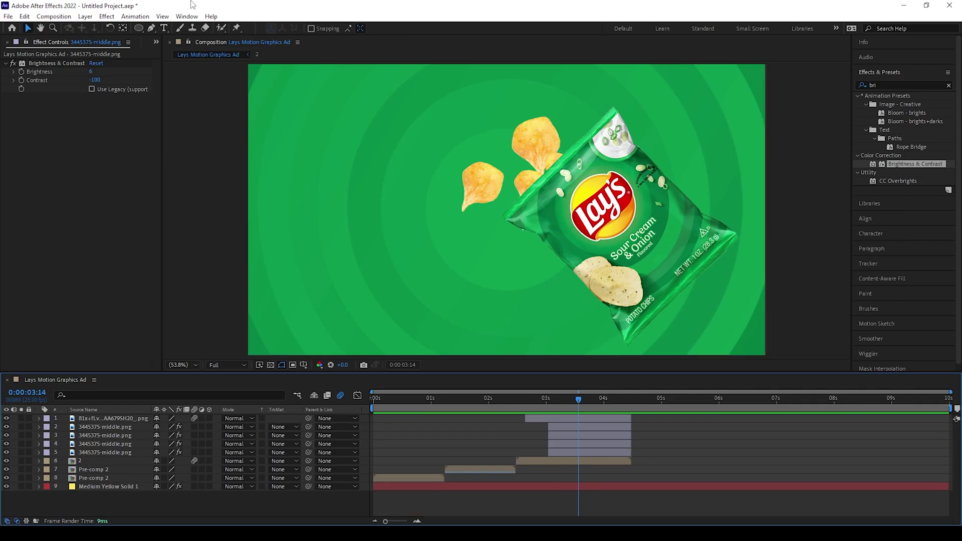
- Set up the Pen tool with no fill and a solid white stroke
{"action": "left_click", "coordinate": [151, 31]}
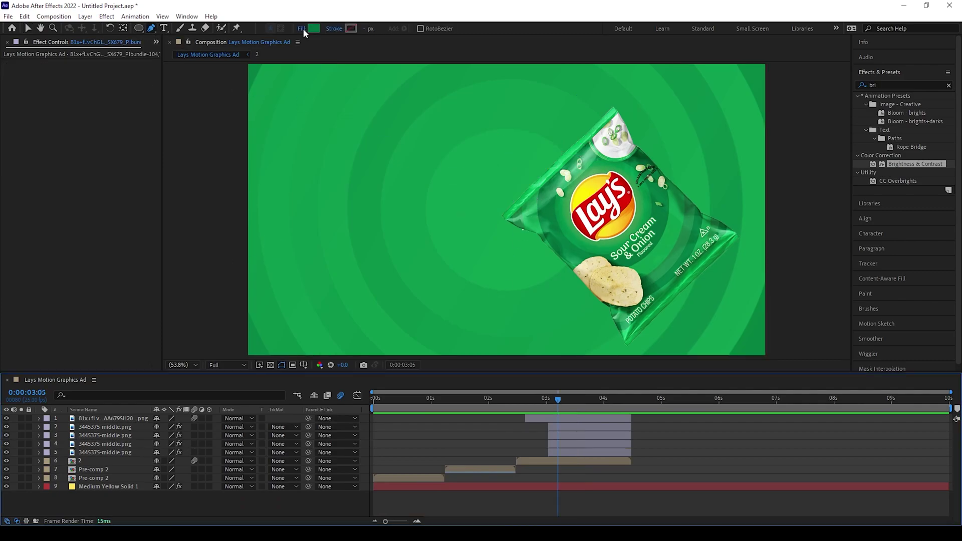
{"action": "left_click", "coordinate": [301, 28]}
{"action": "left_click", "coordinate": [465, 296]}
{"action": "left_click", "coordinate": [334, 28]}
{"action": "left_click", "coordinate": [465, 296]}
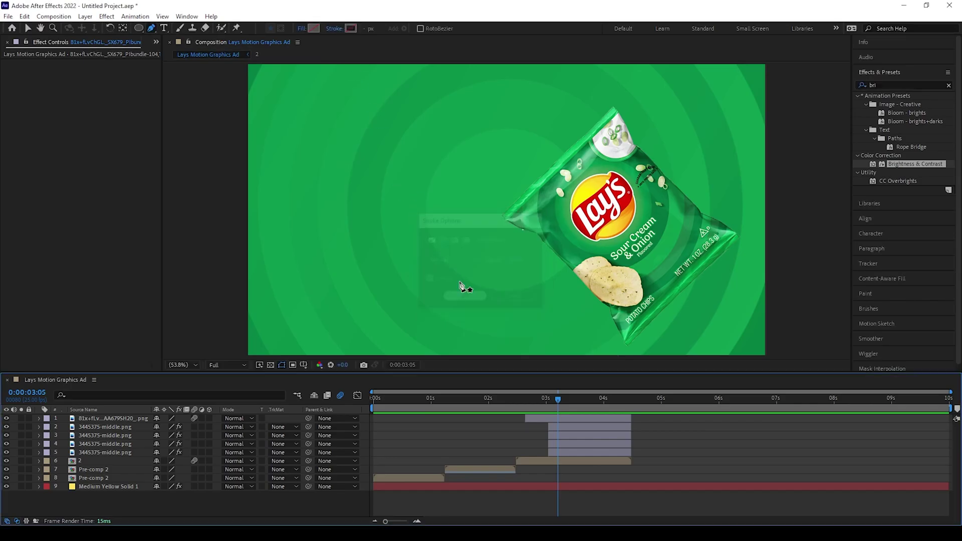
{"action": "left_click", "coordinate": [351, 28]}
{"action": "left_click", "coordinate": [433, 247]}
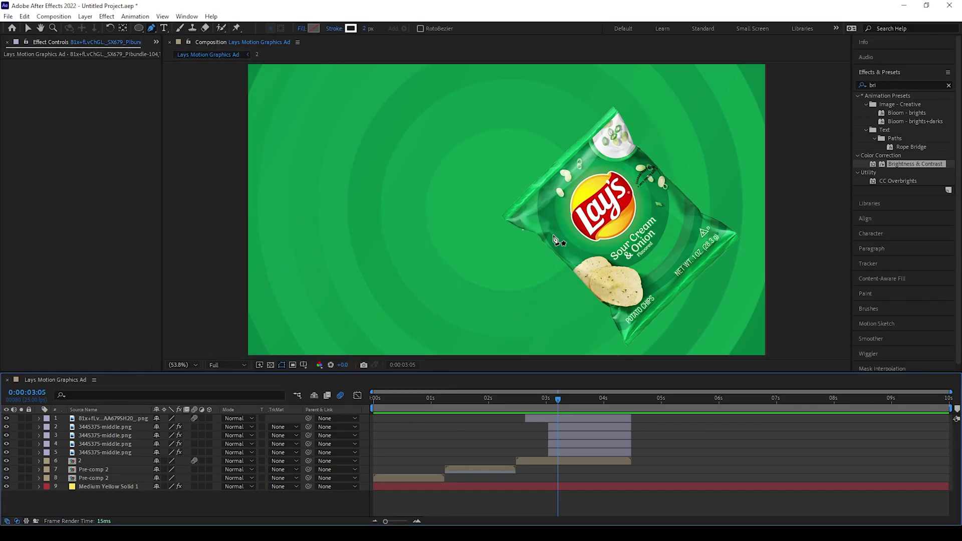
- Draw a short horizontal line beside the green bag's leftmost corner and set its stroke width to 4 px
{"action": "scroll", "coordinate": [501, 223], "scroll_direction": "up", "scroll_amount": 4}
{"action": "left_click", "coordinate": [484, 229]}
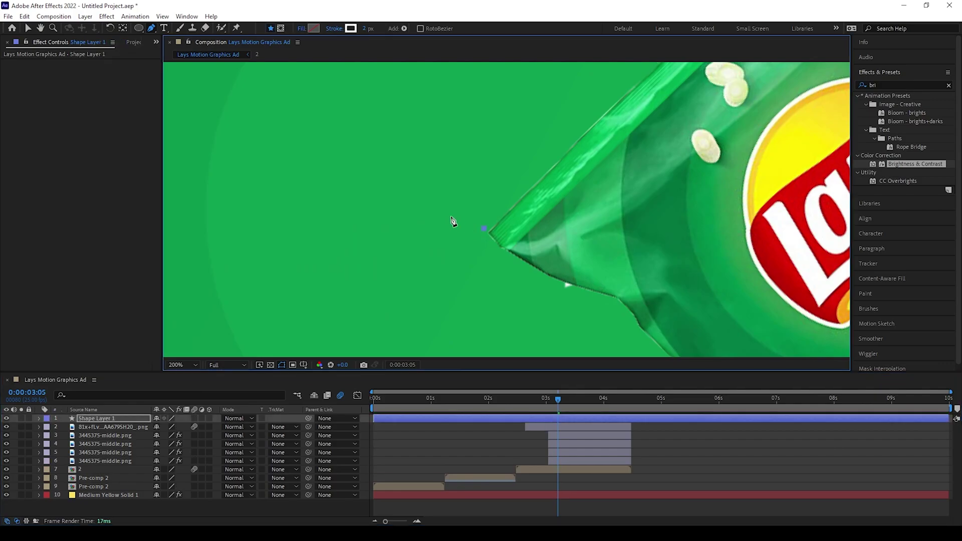
{"action": "left_click", "coordinate": [367, 28]}
{"action": "type", "text": "4"}
{"action": "key", "text": "Return"}
{"action": "left_click", "coordinate": [254, 506]}
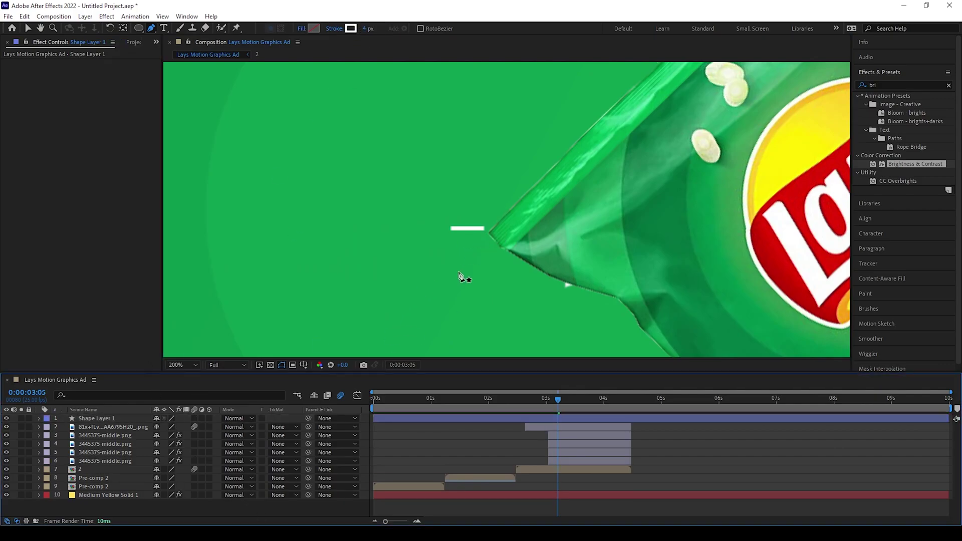
- Draw a diagonal and a vertical line on separate shape layers around the bag's leftmost corner, forming a three-line burst
{"action": "left_click", "coordinate": [489, 241]}
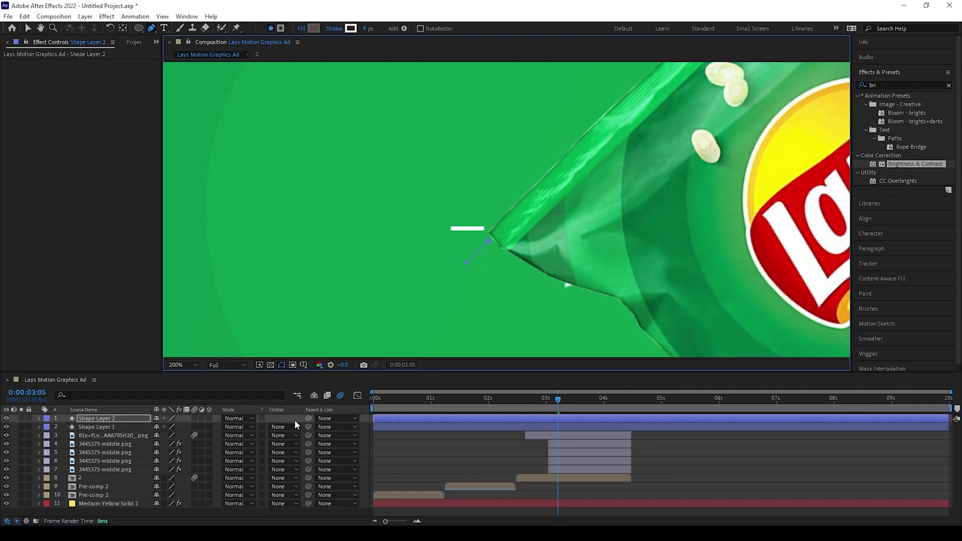
{"action": "left_click", "coordinate": [261, 508]}
{"action": "left_click", "coordinate": [500, 254]}
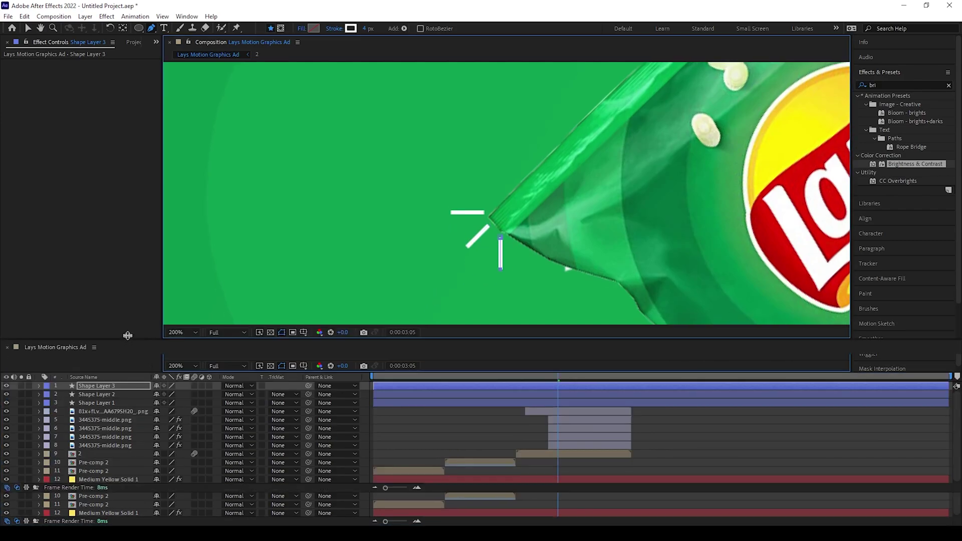
- Add Trim Paths to Shape Layer 1 and keyframe its End at 0% at 0:00:03:05
{"action": "scroll", "coordinate": [371, 197], "scroll_direction": "down", "scroll_amount": 2}
{"action": "left_click", "coordinate": [39, 399]}
{"action": "left_click", "coordinate": [215, 407]}
{"action": "left_click", "coordinate": [260, 353]}
{"action": "left_click", "coordinate": [55, 424]}
{"action": "left_click", "coordinate": [73, 441]}
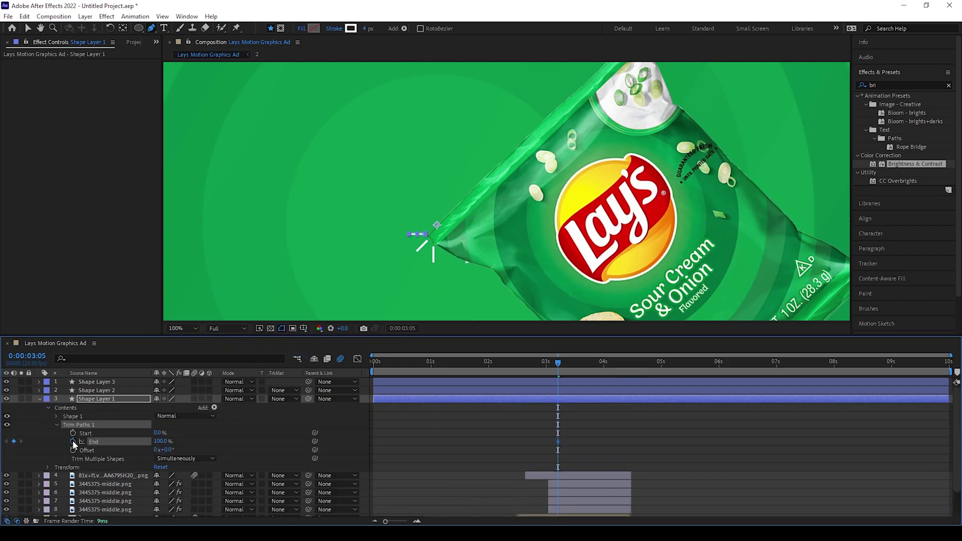
{"action": "left_click", "coordinate": [161, 441]}
{"action": "type", "text": "0"}
{"action": "key", "text": "Return"}
- Keyframe Shape Layer 1's trim End at 100% at 0:00:03:07 and collapse the layer
{"action": "mouse_move", "coordinate": [557, 362]}
{"action": "left_mouse_down"}
{"action": "mouse_move", "coordinate": [567, 363]}
{"action": "mouse_move", "coordinate": [551, 369]}
{"action": "mouse_move", "coordinate": [564, 368]}
{"action": "left_mouse_up"}
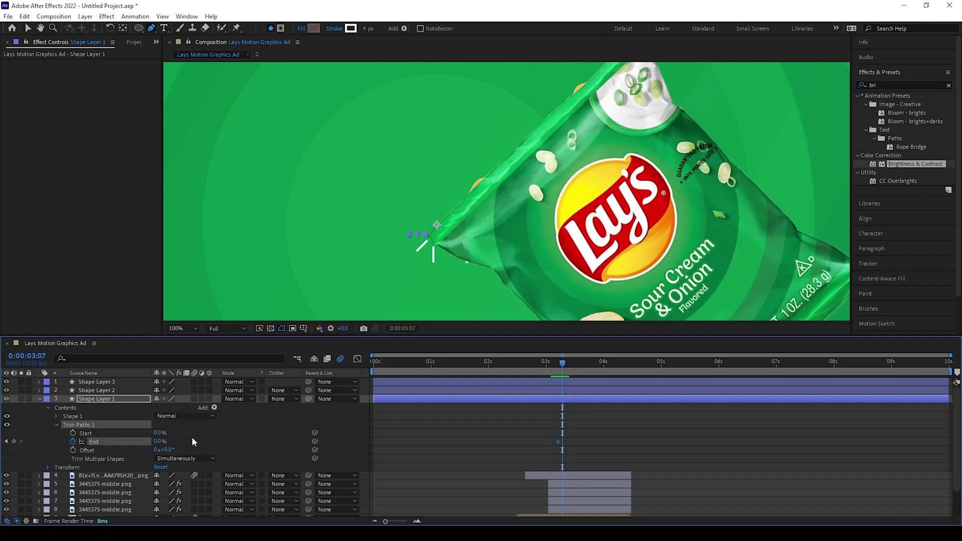
{"action": "key", "text": "Return"}
{"action": "mouse_move", "coordinate": [562, 364]}
{"action": "left_mouse_down"}
{"action": "mouse_move", "coordinate": [571, 369]}
{"action": "mouse_move", "coordinate": [562, 371]}
{"action": "left_mouse_up"}
{"action": "left_click", "coordinate": [40, 399]}
- Add Trim Paths to Shape Layer 2 and keyframe its End at 100% at 0:00:03:07 and 0% at 0:00:03:05
{"action": "left_click", "coordinate": [36, 390]}
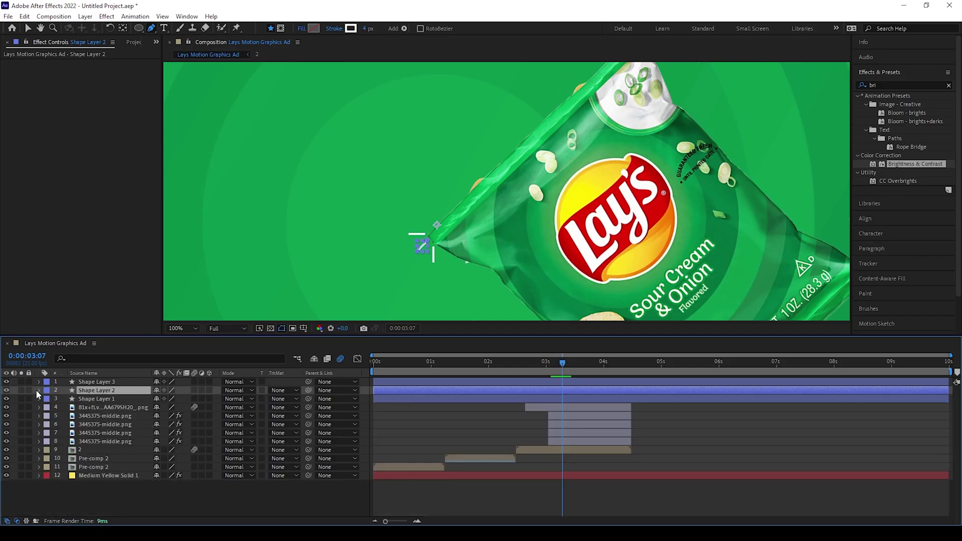
{"action": "left_click", "coordinate": [39, 390]}
{"action": "left_click", "coordinate": [214, 399]}
{"action": "left_click", "coordinate": [235, 353]}
{"action": "left_click", "coordinate": [57, 415]}
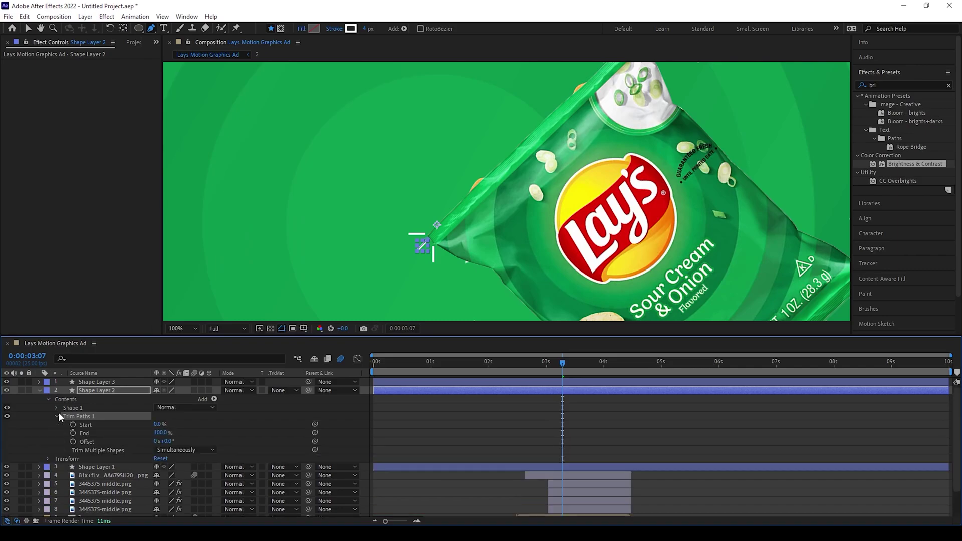
{"action": "left_click", "coordinate": [73, 432]}
{"action": "left_click", "coordinate": [6, 475]}
{"action": "type", "text": "0"}
{"action": "key", "text": "Return"}
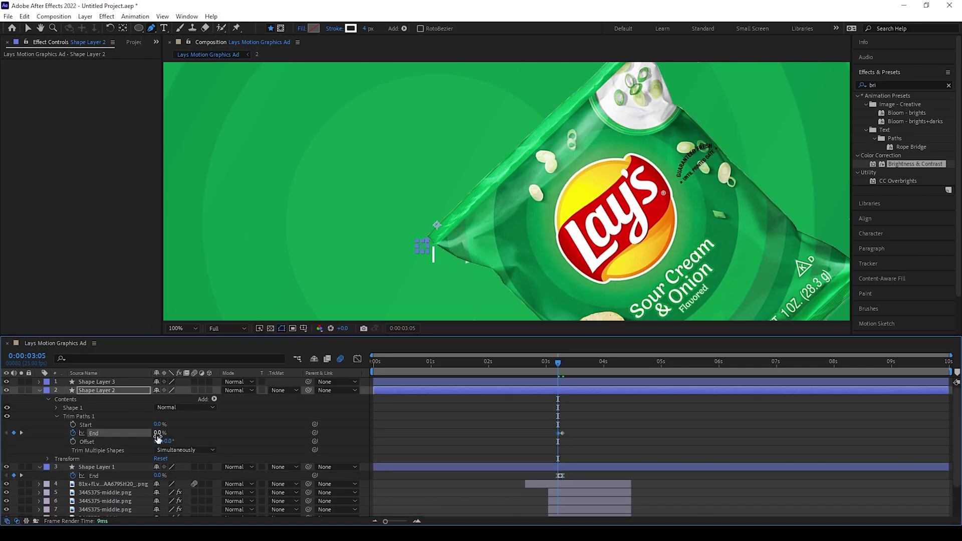
- Add Trim Paths to Shape Layer 3 and animate its End from 0% at 0:00:03:05 to its full length at 0:00:03:07
{"action": "left_click", "coordinate": [39, 390]}
{"action": "left_click", "coordinate": [85, 382]}
{"action": "left_click", "coordinate": [39, 382]}
{"action": "left_click", "coordinate": [214, 390]}
{"action": "left_click", "coordinate": [248, 336]}
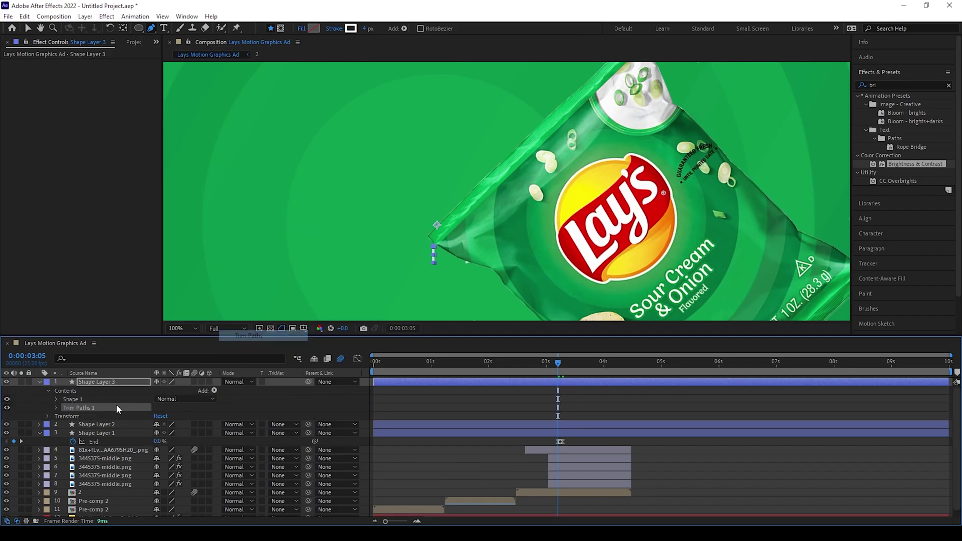
{"action": "left_click", "coordinate": [56, 408]}
{"action": "left_click", "coordinate": [73, 424]}
{"action": "left_click", "coordinate": [161, 424]}
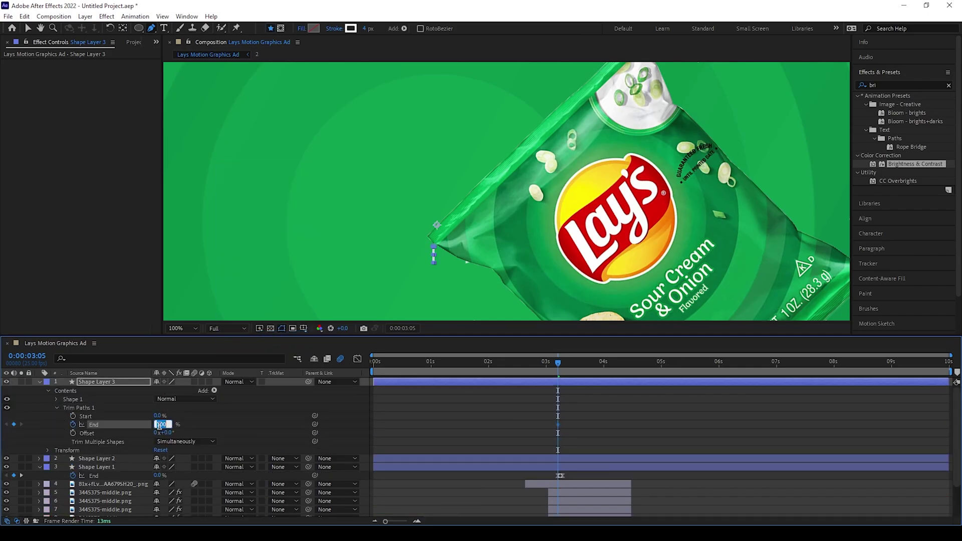
{"action": "key", "text": "Page_Down"}
{"action": "key", "text": "Page_Down"}
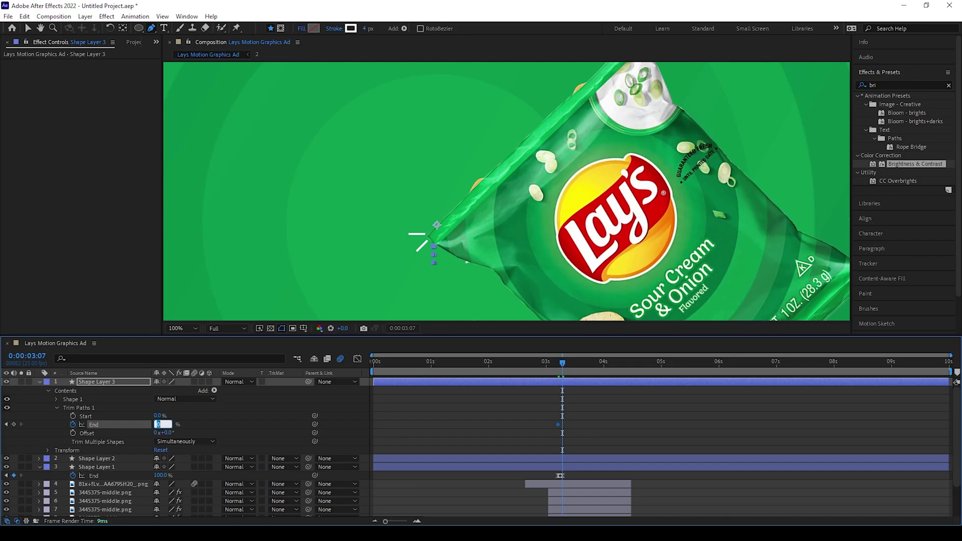
- Apply Easy Ease to Shape Layer 2's trim End keyframes and preview the line burst in the whole frame
{"action": "left_click", "coordinate": [39, 382]}
{"action": "left_click", "coordinate": [39, 391]}
{"action": "left_click", "coordinate": [103, 432]}
{"action": "key", "text": "F9"}
{"action": "left_click", "coordinate": [40, 391]}
{"action": "left_click", "coordinate": [39, 399]}
{"action": "mouse_move", "coordinate": [560, 361]}
{"action": "left_mouse_down"}
{"action": "mouse_move", "coordinate": [524, 368]}
{"action": "mouse_move", "coordinate": [561, 368]}
{"action": "left_mouse_up"}
{"action": "left_click", "coordinate": [182, 326]}
{"action": "left_click", "coordinate": [196, 346]}
{"action": "key", "text": "space"}
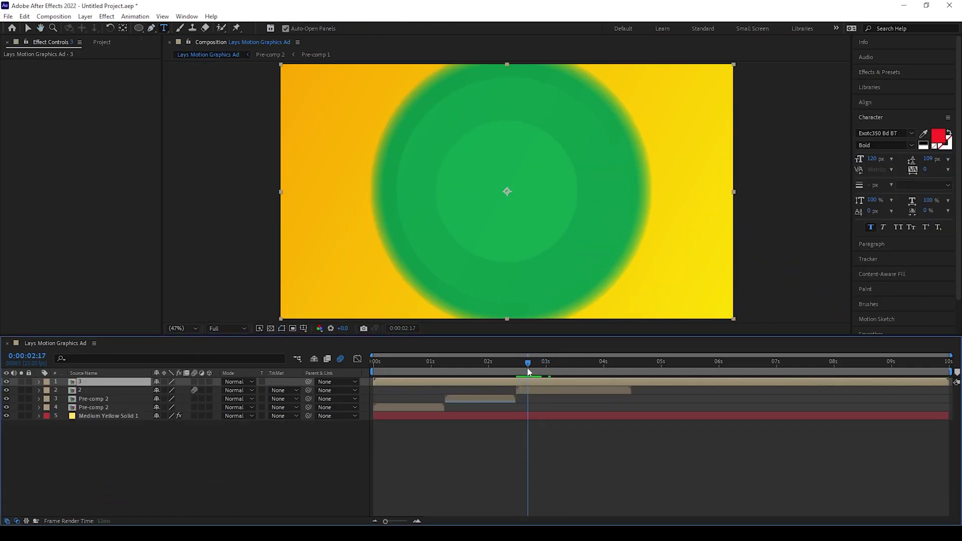
- Pre-compose the layers 3 and 2 together as a composition named 3 and review the scene transitions
{"action": "left_click_drag", "start_coordinate": [528, 371], "coordinate": [558, 372]}
{"action": "left_click", "coordinate": [549, 391], "text": "shift"}
{"action": "right_click", "coordinate": [548, 389]}
{"action": "left_click", "coordinate": [601, 333]}
{"action": "type", "text": "3"}
{"action": "left_click", "coordinate": [505, 332]}
{"action": "left_click", "coordinate": [510, 369]}
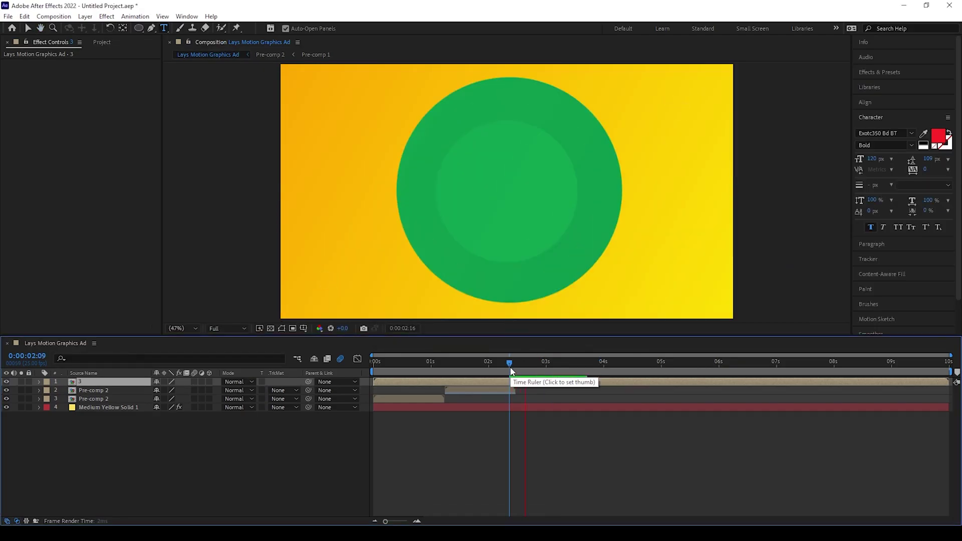
{"action": "left_click_drag", "start_coordinate": [511, 372], "coordinate": [555, 372]}
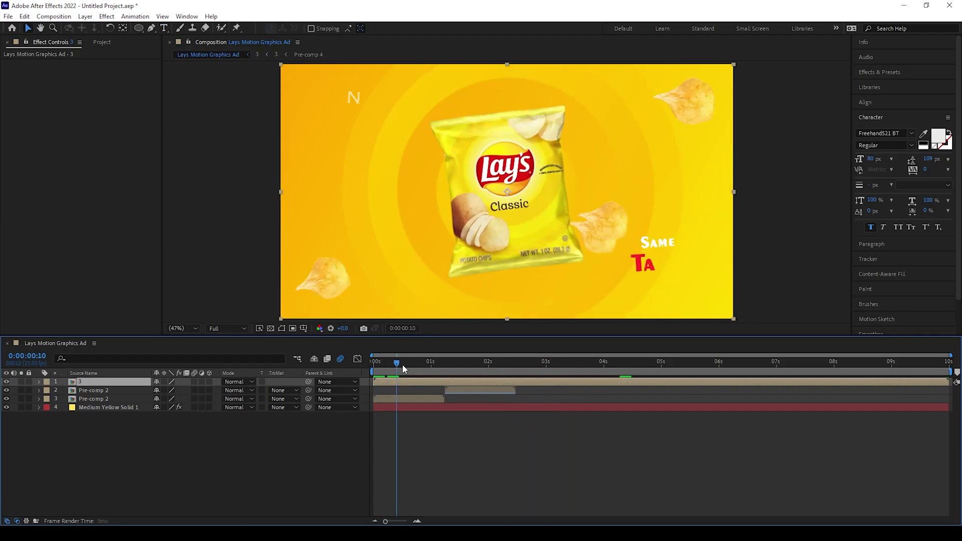
{"action": "left_click_drag", "start_coordinate": [401, 366], "coordinate": [609, 375]}
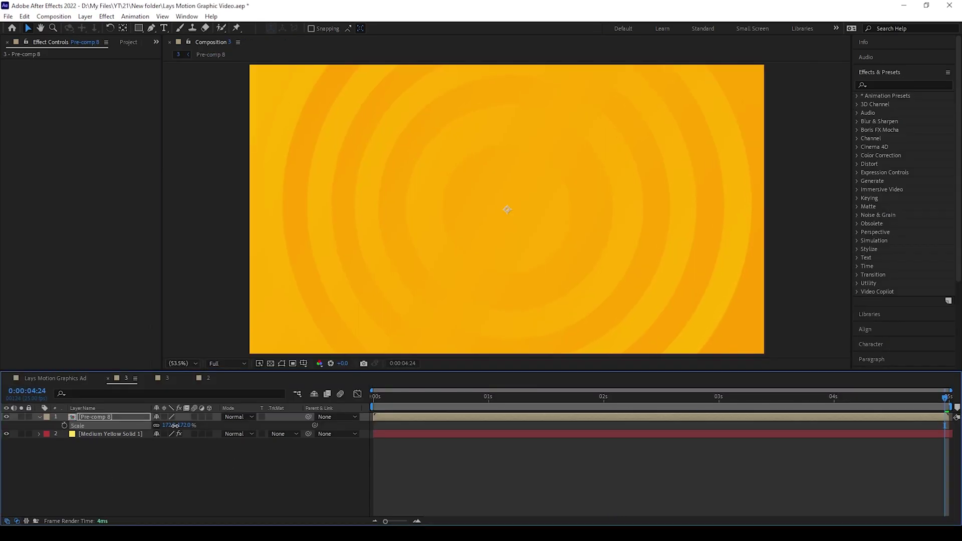
- Scale the Pre-comp 8 rings to 211% and add the yellow Classic bag above them, scaled down to fit the frame
{"action": "left_click_drag", "start_coordinate": [174, 426], "coordinate": [191, 424]}
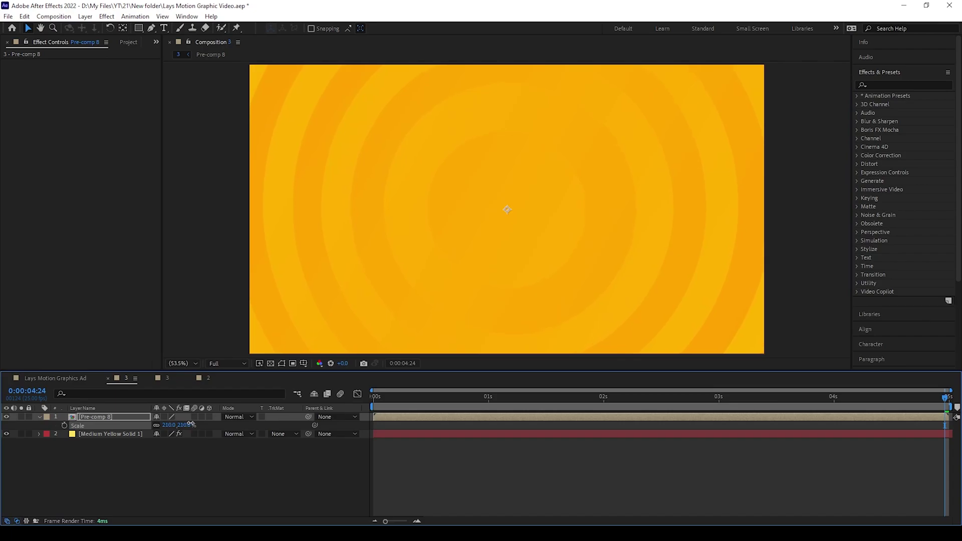
{"action": "left_click", "coordinate": [181, 457]}
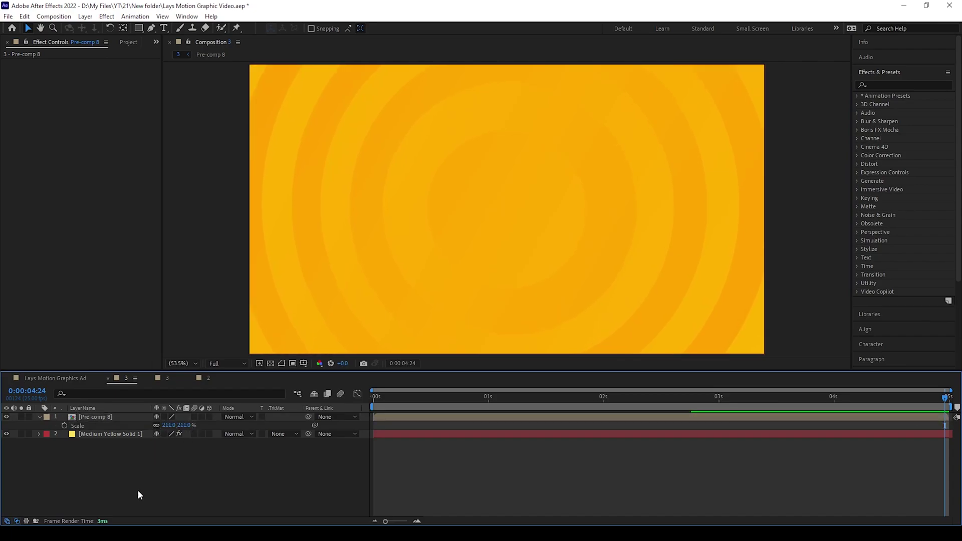
{"action": "left_click", "coordinate": [128, 42]}
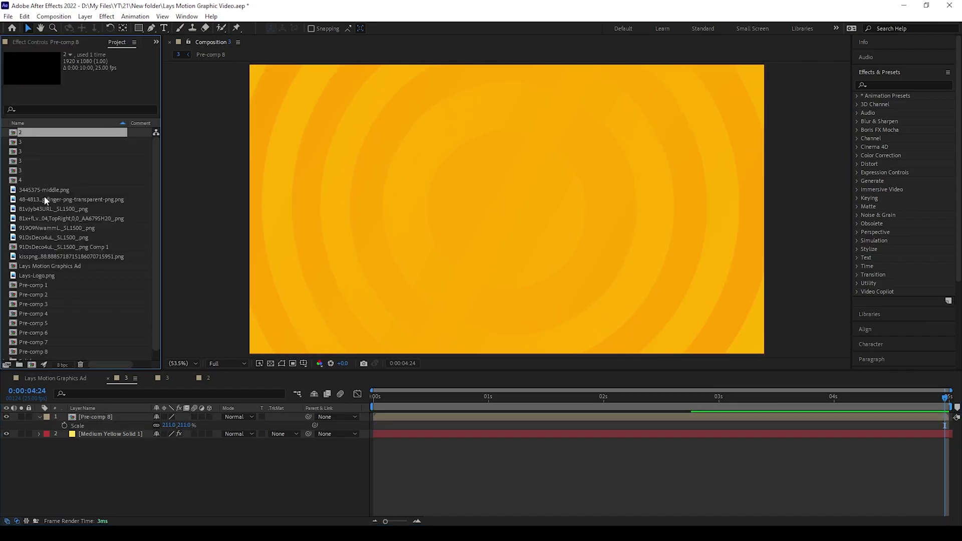
{"action": "left_click", "coordinate": [53, 210]}
{"action": "left_click_drag", "start_coordinate": [54, 209], "coordinate": [111, 420]}
{"action": "key", "text": "s"}
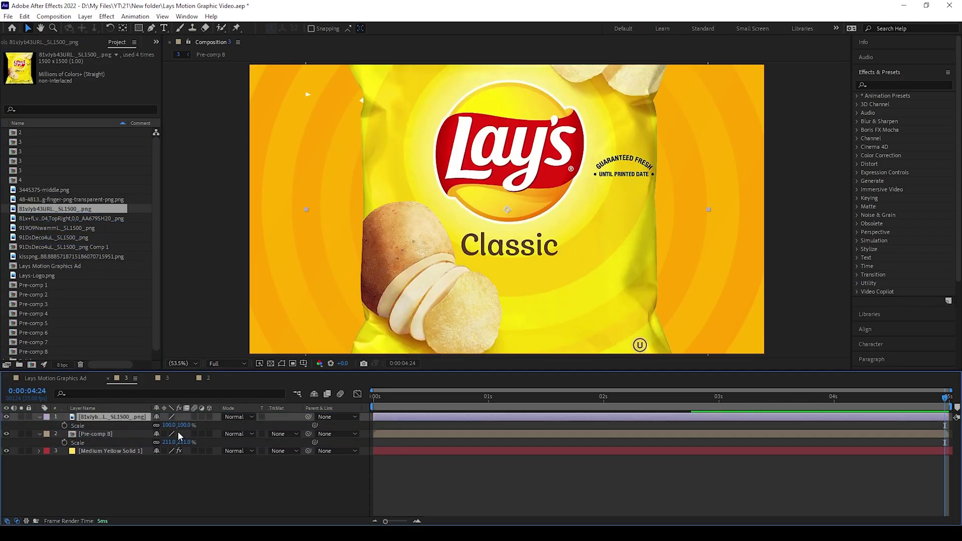
{"action": "left_click_drag", "start_coordinate": [171, 425], "coordinate": [141, 428]}
{"action": "left_click", "coordinate": [151, 28]}
{"action": "key", "text": "s"}
{"action": "key", "text": "ctrl+shift+a"}
{"action": "left_click", "coordinate": [26, 29]}
{"action": "key", "text": "Home"}
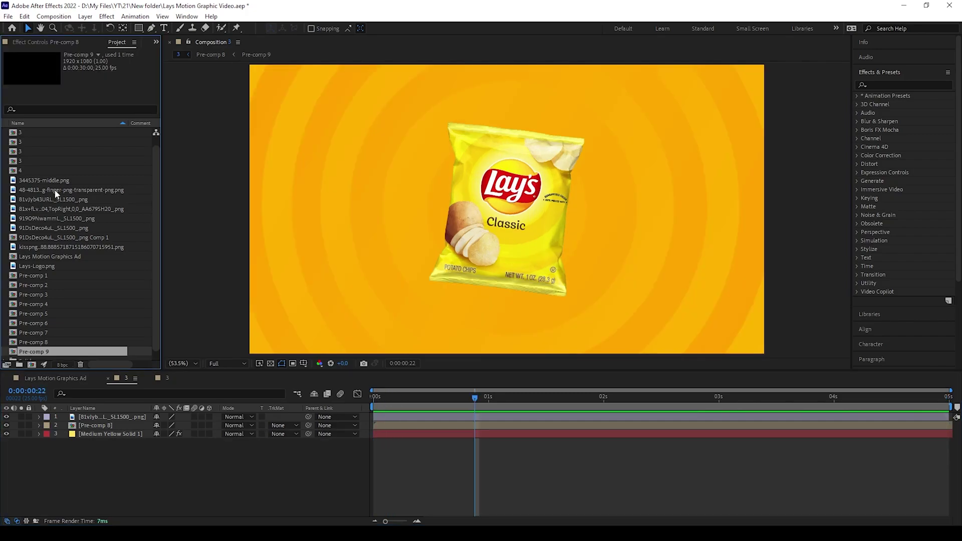
- Add the green Sour Cream & Onion bag over the yellow bag and scale it to 88% to match its size
{"action": "left_click", "coordinate": [55, 193]}
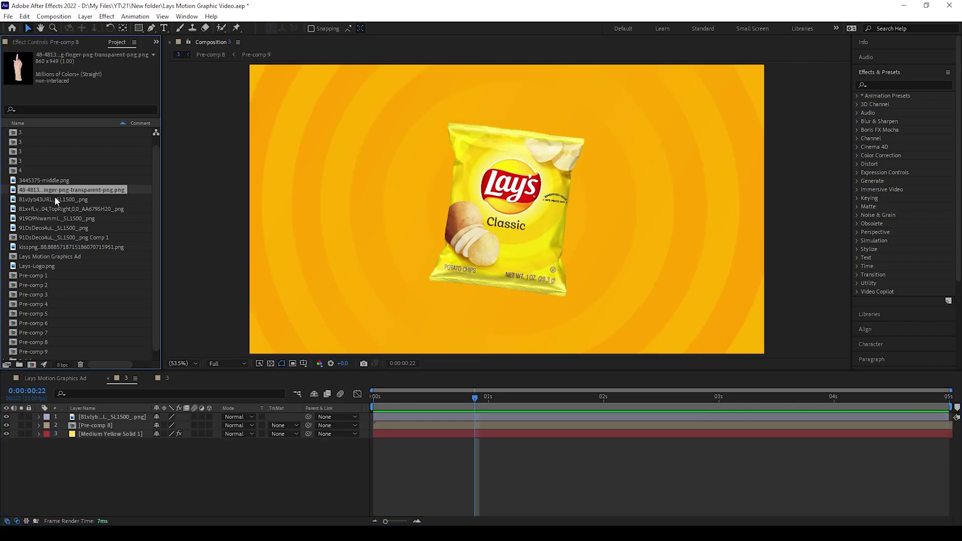
{"action": "left_click", "coordinate": [62, 210]}
{"action": "left_click_drag", "start_coordinate": [66, 213], "coordinate": [133, 415]}
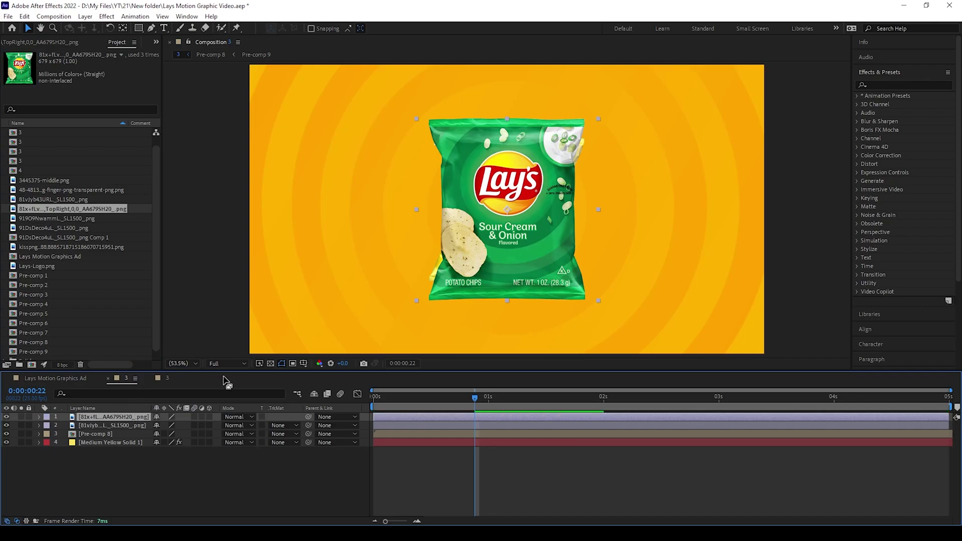
{"action": "key", "text": "comma"}
{"action": "key", "text": "s"}
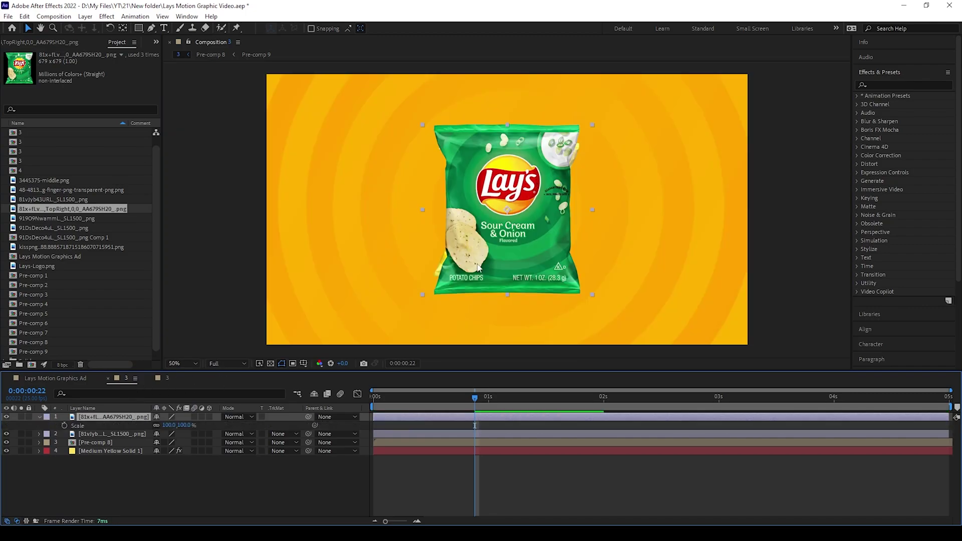
{"action": "type", "text": "40"}
{"action": "key", "text": "Return"}
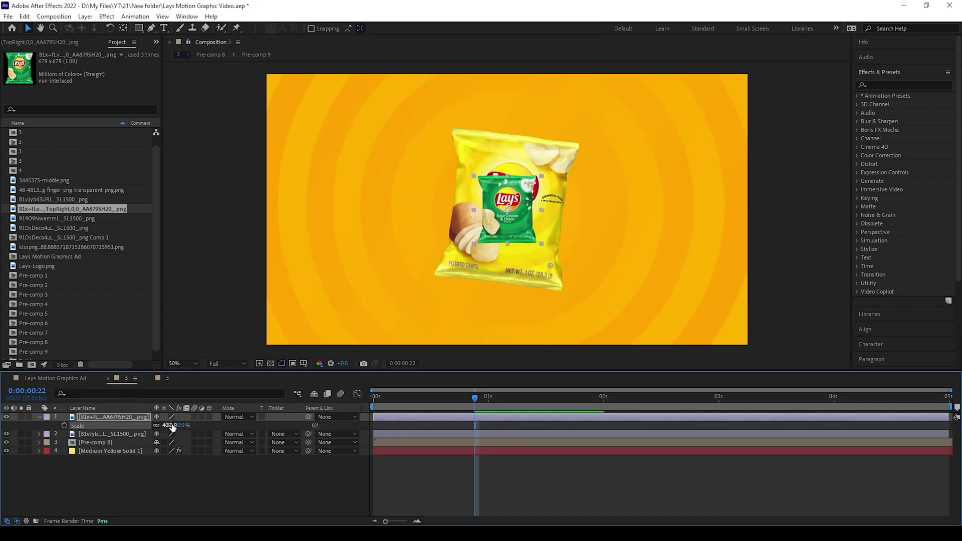
{"action": "left_click_drag", "start_coordinate": [169, 428], "coordinate": [187, 428]}
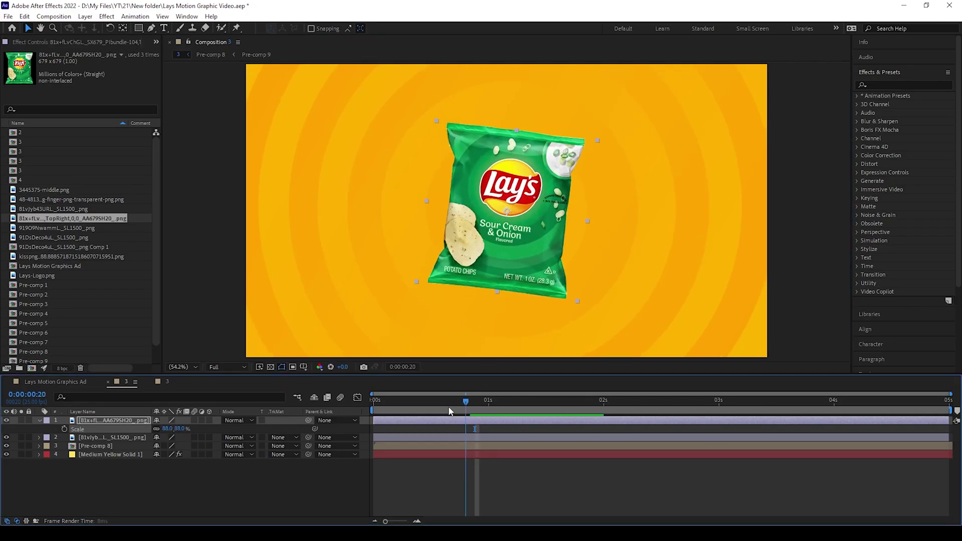
- Apply the Linear Wipe effect to the green Sour Cream & Onion bag layer
{"action": "left_click_drag", "start_coordinate": [449, 408], "coordinate": [489, 420]}
{"action": "left_click", "coordinate": [6, 420]}
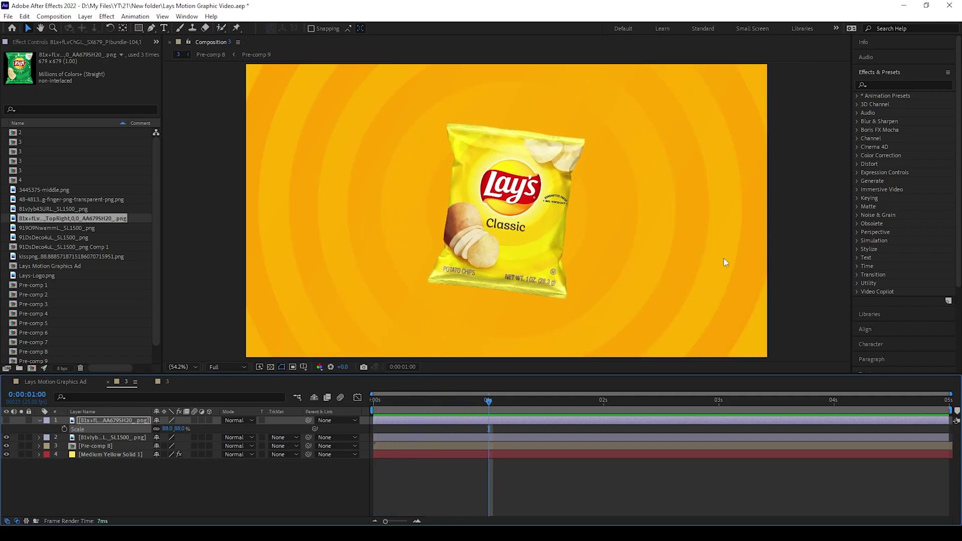
{"action": "left_click", "coordinate": [912, 84]}
{"action": "type", "text": "l"}
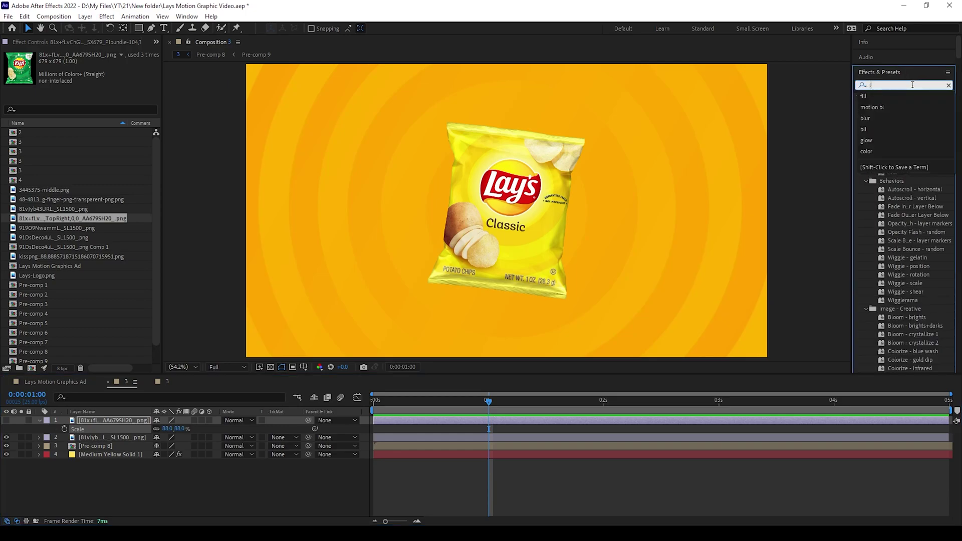
{"action": "type", "text": "inear"}
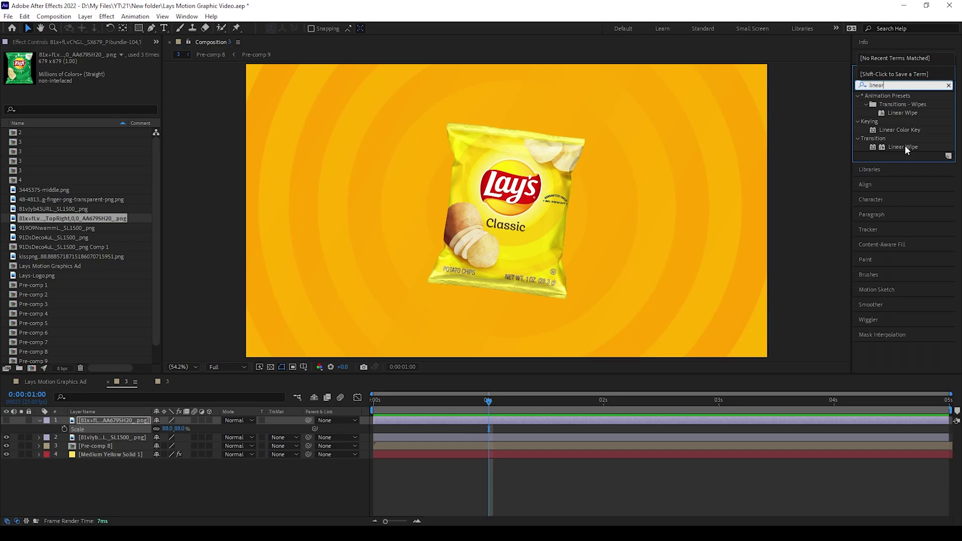
{"action": "left_click_drag", "start_coordinate": [904, 146], "coordinate": [101, 423]}
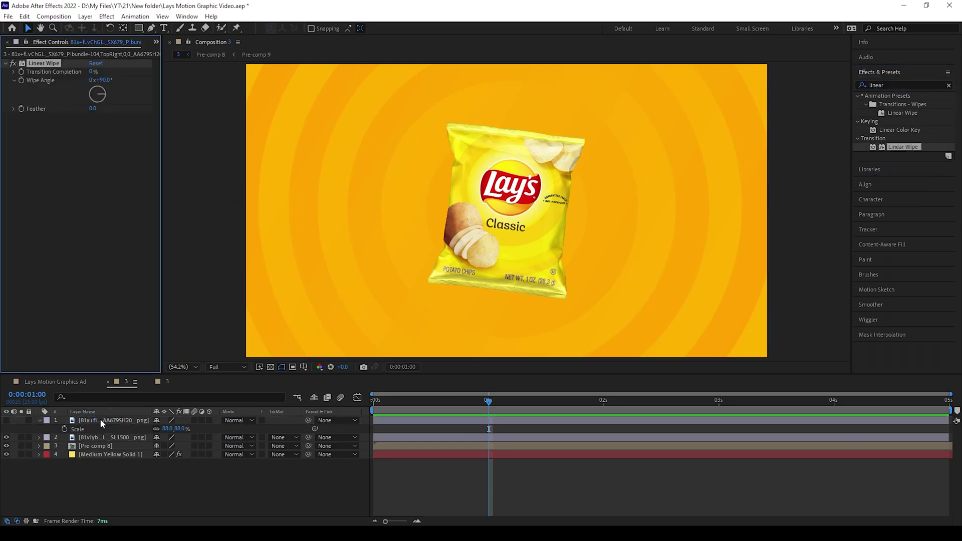
{"action": "left_click", "coordinate": [7, 421]}
- Keyframe the green bag's Linear Wipe Transition Completion from 100% at 0:00:00:22 to 0% at 0:00:01:07
{"action": "key", "text": "Page_Up"}
{"action": "key", "text": "Page_Up"}
{"action": "key", "text": "Page_Up"}
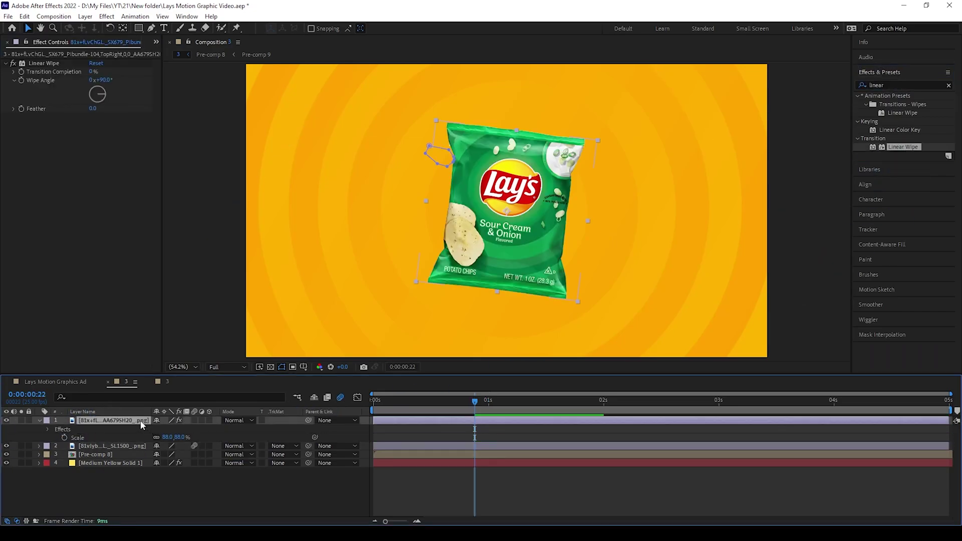
{"action": "left_click", "coordinate": [24, 75]}
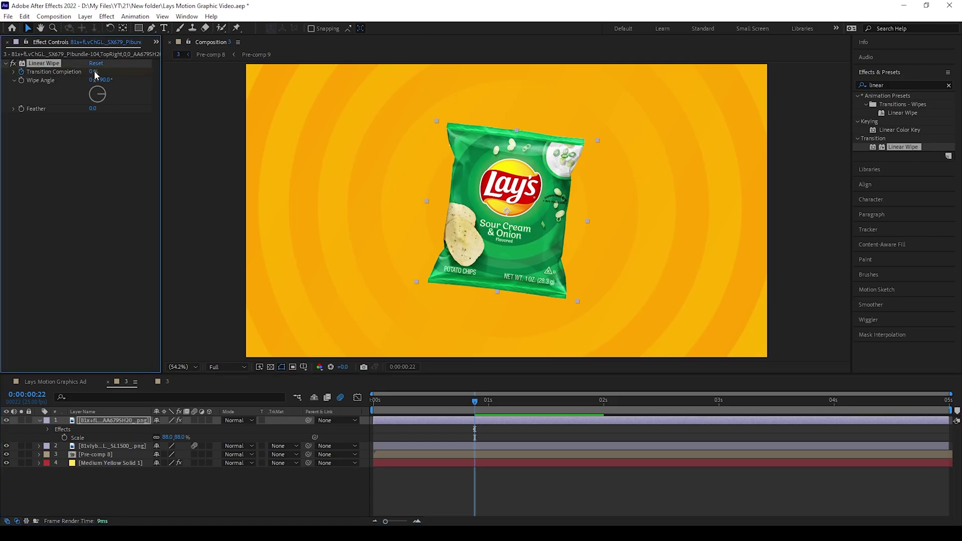
{"action": "left_click_drag", "start_coordinate": [44, 73], "coordinate": [166, 78]}
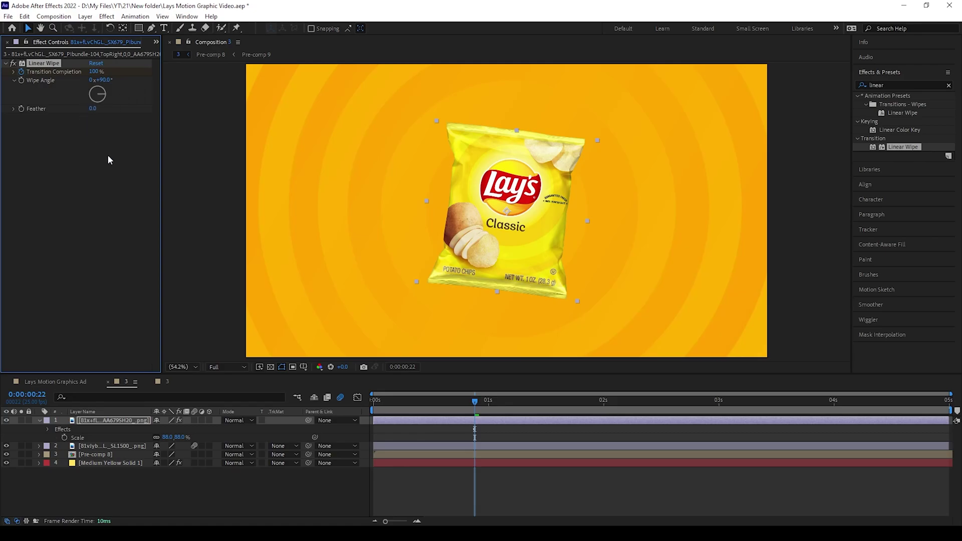
{"action": "left_click", "coordinate": [124, 429]}
{"action": "key", "text": "u"}
{"action": "left_click_drag", "start_coordinate": [475, 402], "coordinate": [521, 402]}
{"action": "left_click_drag", "start_coordinate": [97, 72], "coordinate": [34, 79]}
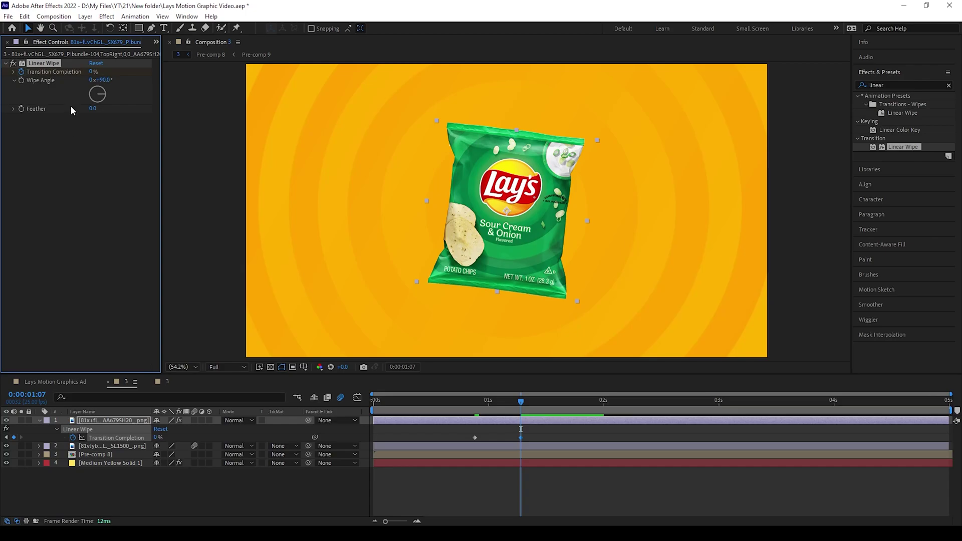
- Set the green bag's Linear Wipe Feather to 25, checking the wipe partway through the transition
{"action": "left_click_drag", "start_coordinate": [92, 108], "coordinate": [105, 109]}
{"action": "left_click_drag", "start_coordinate": [520, 402], "coordinate": [502, 403]}
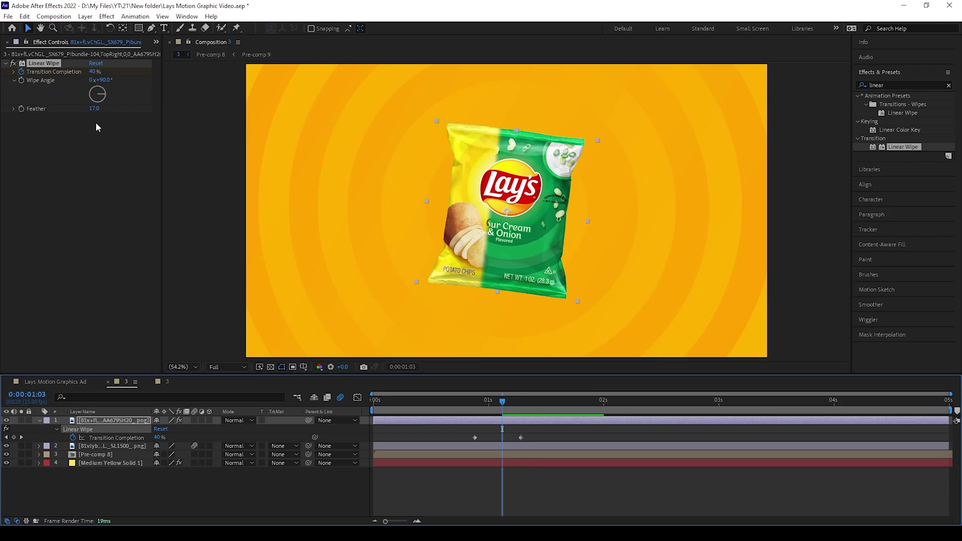
{"action": "left_click", "coordinate": [92, 108]}
{"action": "type", "text": "20"}
{"action": "key", "text": "Return"}
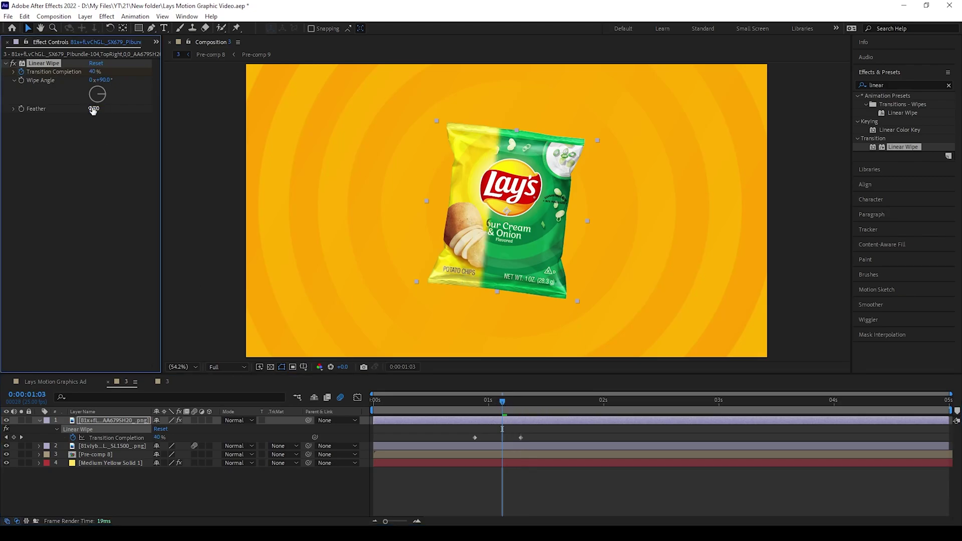
- Apply Easy Ease to the Transition Completion keyframes and preview the bag switch from the start
{"action": "left_click", "coordinate": [128, 438]}
{"action": "key", "text": "F9"}
{"action": "left_click_drag", "start_coordinate": [481, 405], "coordinate": [371, 412]}
{"action": "key", "text": "space"}
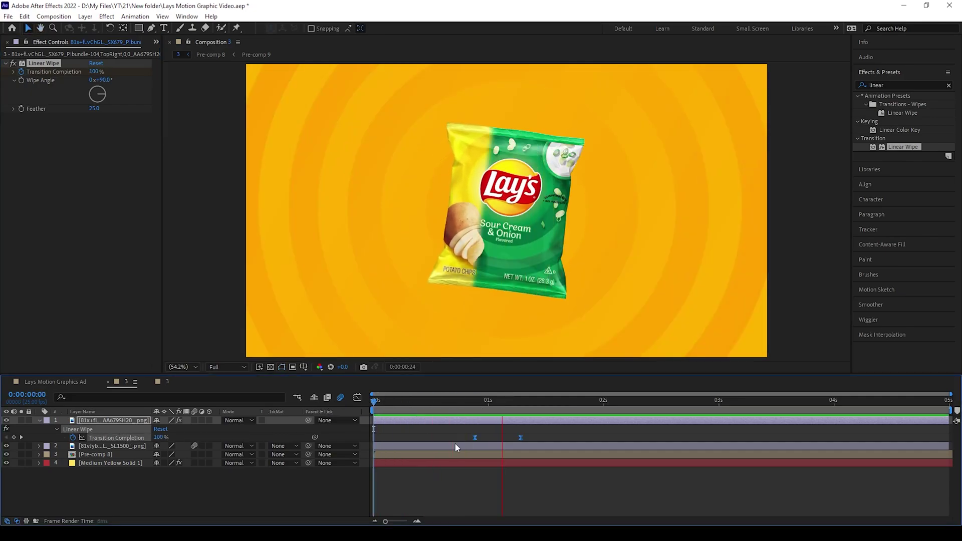
- Copy Shape Layers 1 to 8 from Pre-comp 8 into composition 3, directly above the Pre-comp 8 layer
{"action": "left_click", "coordinate": [106, 438]}
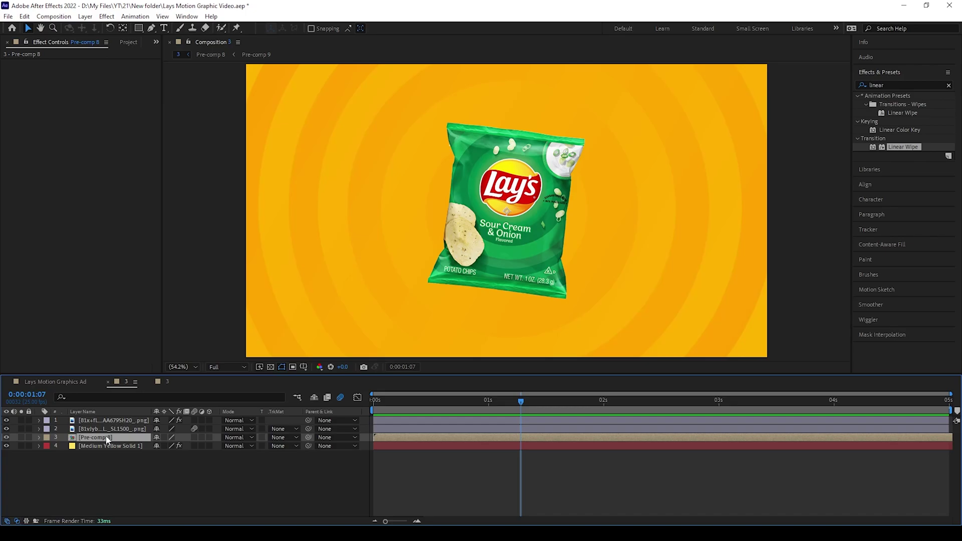
{"action": "double_click", "coordinate": [106, 438]}
{"action": "left_click", "coordinate": [110, 430]}
{"action": "left_click", "coordinate": [118, 489], "text": "shift"}
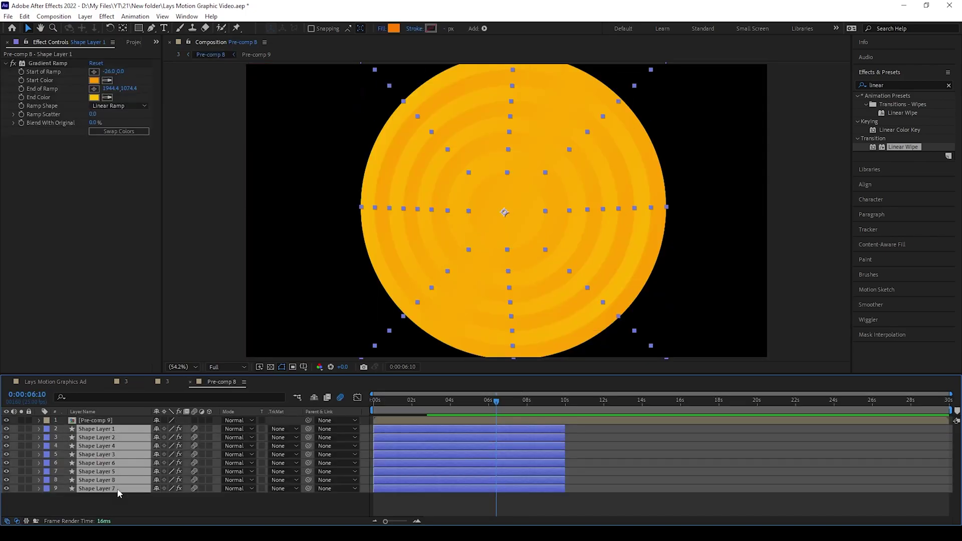
{"action": "left_click", "coordinate": [190, 382]}
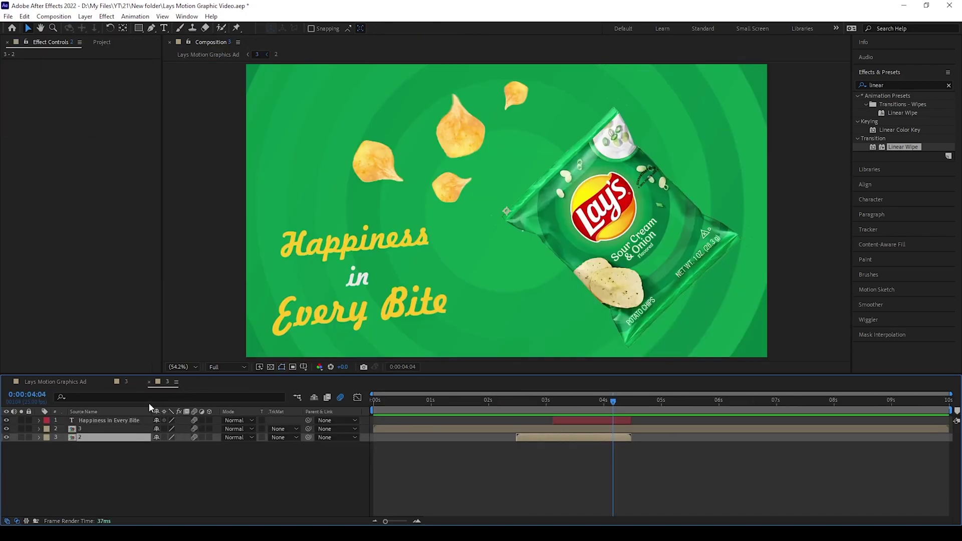
{"action": "left_click", "coordinate": [121, 381]}
{"action": "left_click", "coordinate": [113, 479]}
{"action": "key", "text": "ctrl+v"}
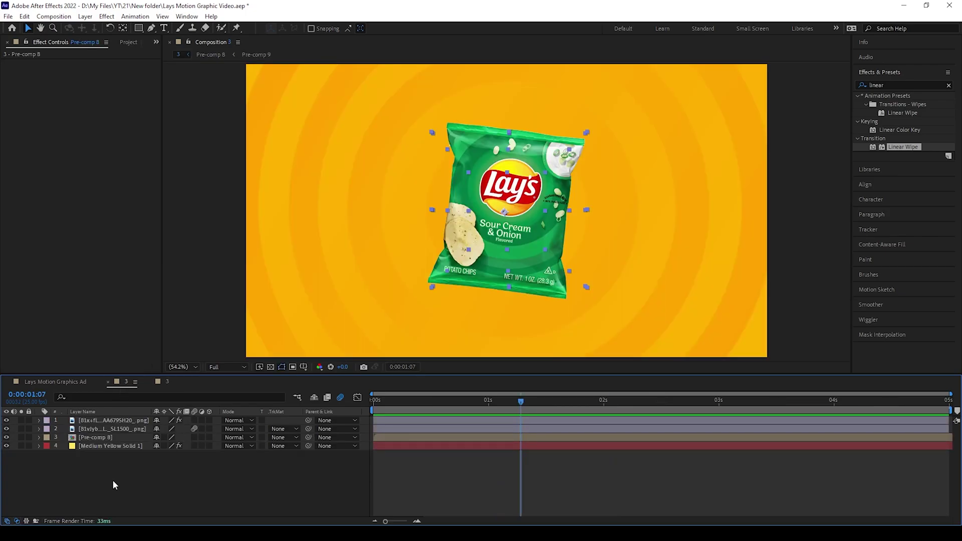
{"action": "left_click_drag", "start_coordinate": [112, 482], "coordinate": [109, 500]}
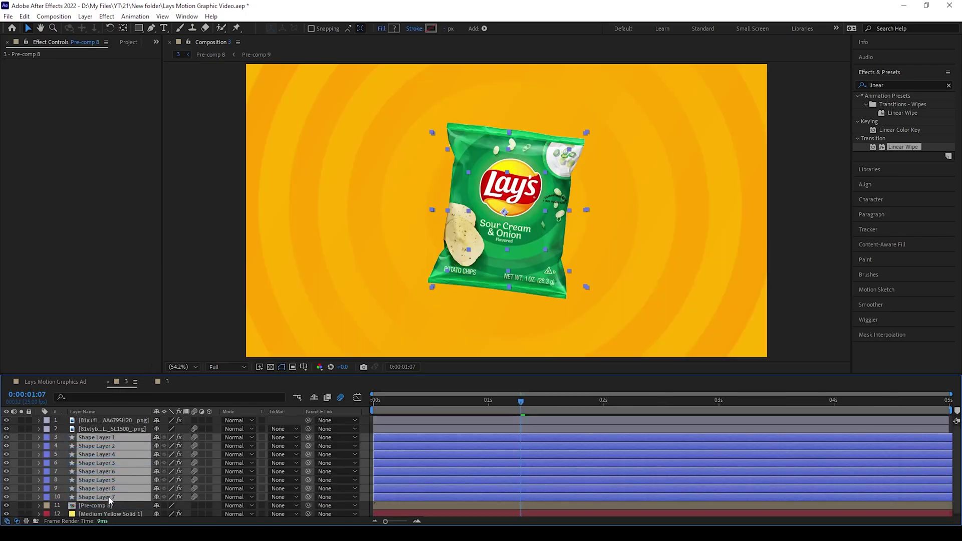
- Pre-compose the pasted ring shape layers together with the default name and settings, and open the new composition
{"action": "right_click", "coordinate": [117, 440]}
{"action": "left_click", "coordinate": [186, 385]}
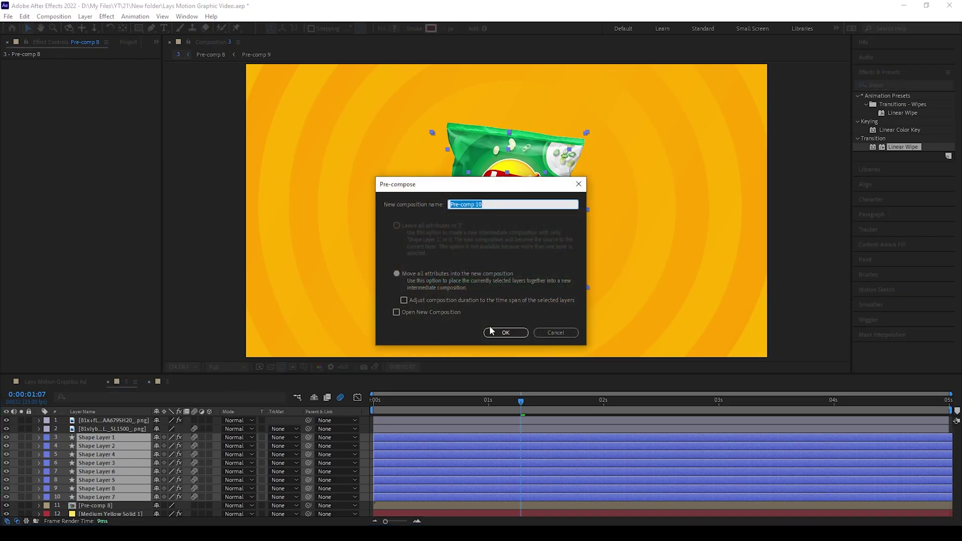
{"action": "left_click", "coordinate": [505, 331]}
{"action": "double_click", "coordinate": [119, 438]}
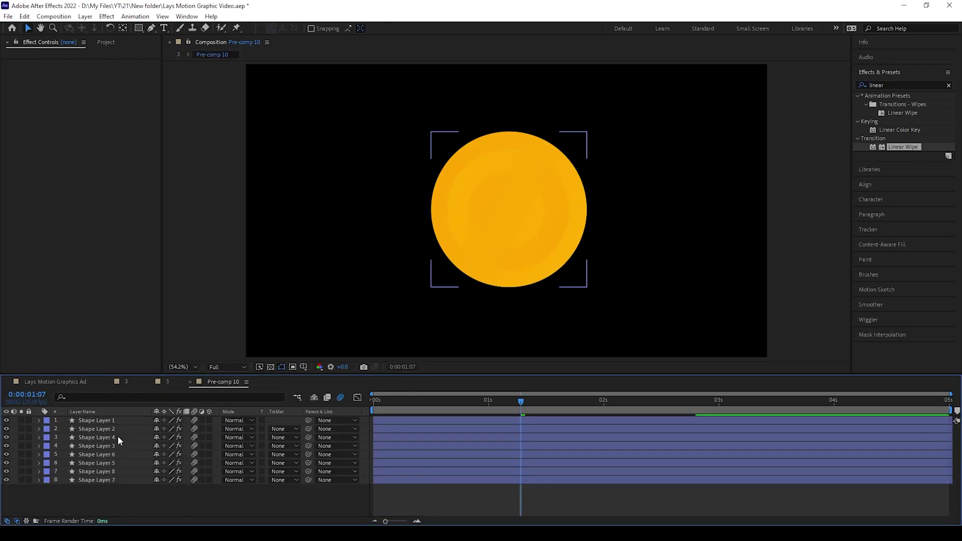
- Set the start color of Shape Layer 7's Gradient Ramp to a dark green
{"action": "left_click", "coordinate": [116, 479]}
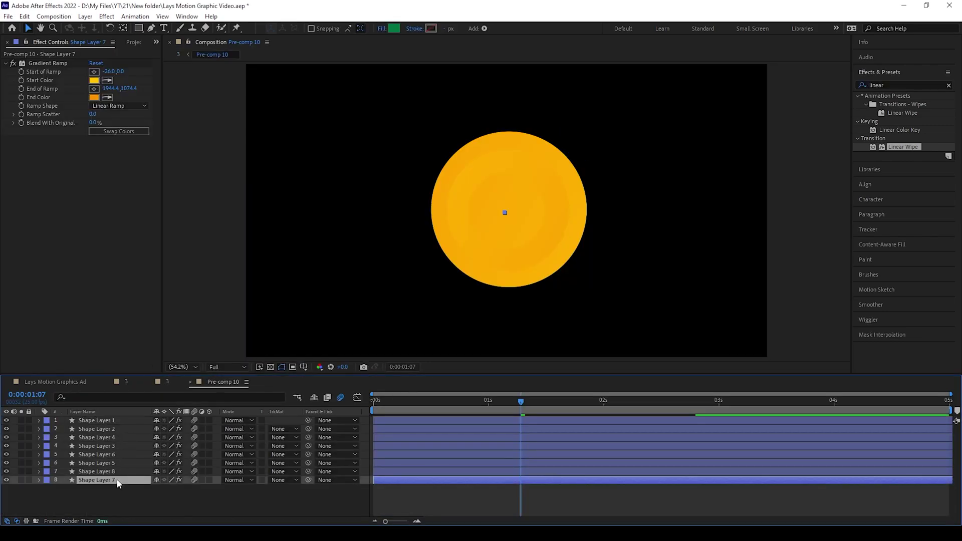
{"action": "left_click", "coordinate": [93, 80]}
{"action": "left_click", "coordinate": [354, 348]}
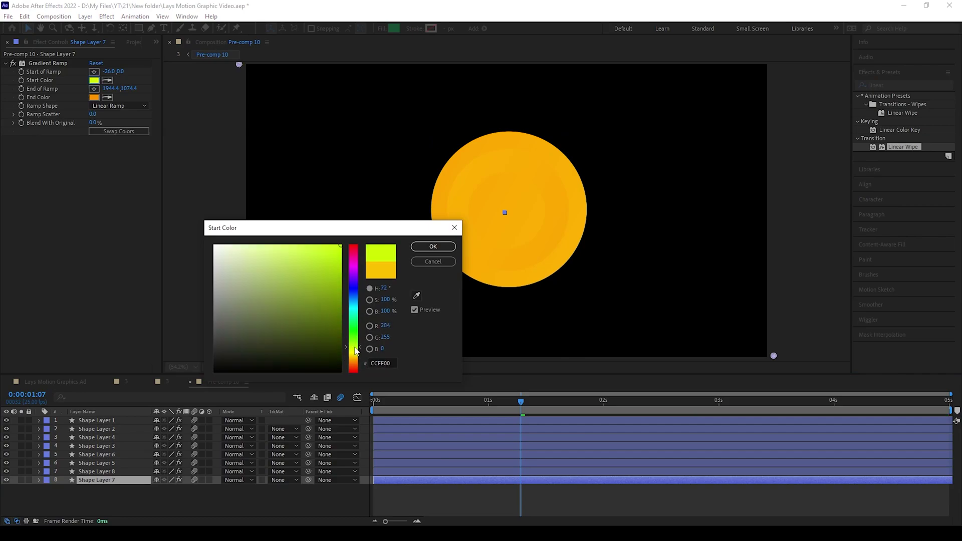
{"action": "left_click_drag", "start_coordinate": [356, 352], "coordinate": [356, 339]}
{"action": "left_click_drag", "start_coordinate": [337, 300], "coordinate": [340, 294]}
{"action": "left_click", "coordinate": [443, 249]}
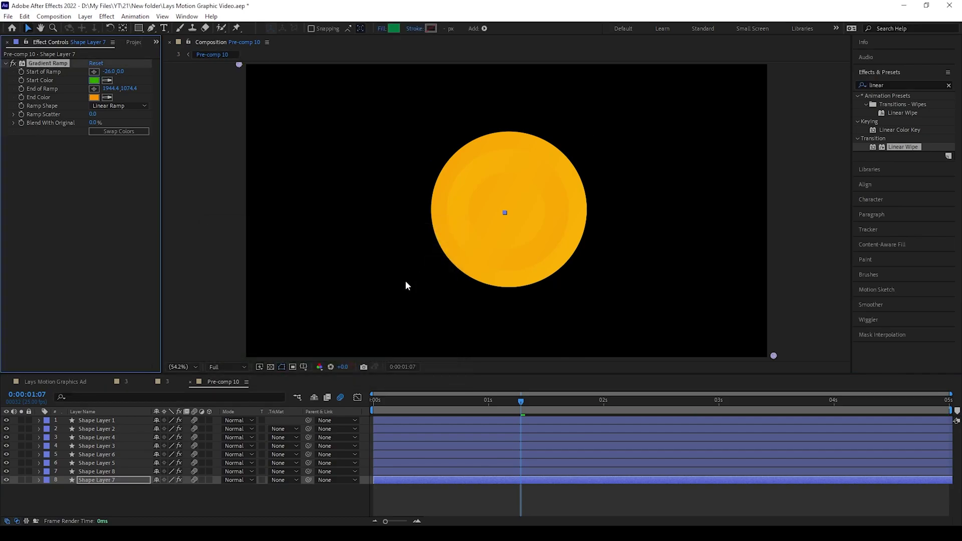
- Set the end color of Shape Layer 7's Gradient Ramp to a brighter green
{"action": "left_click", "coordinate": [93, 97]}
{"action": "left_click_drag", "start_coordinate": [357, 344], "coordinate": [357, 334]}
{"action": "left_click", "coordinate": [336, 279]}
{"action": "left_click", "coordinate": [433, 246]}
{"action": "left_click_drag", "start_coordinate": [521, 437], "coordinate": [724, 437]}
- Replace the Gradient Ramps on Shape Layers 8 and 5 with Shape Layer 7's green ramp, swapping the colors on Shape Layer 8
{"action": "left_click", "coordinate": [126, 471]}
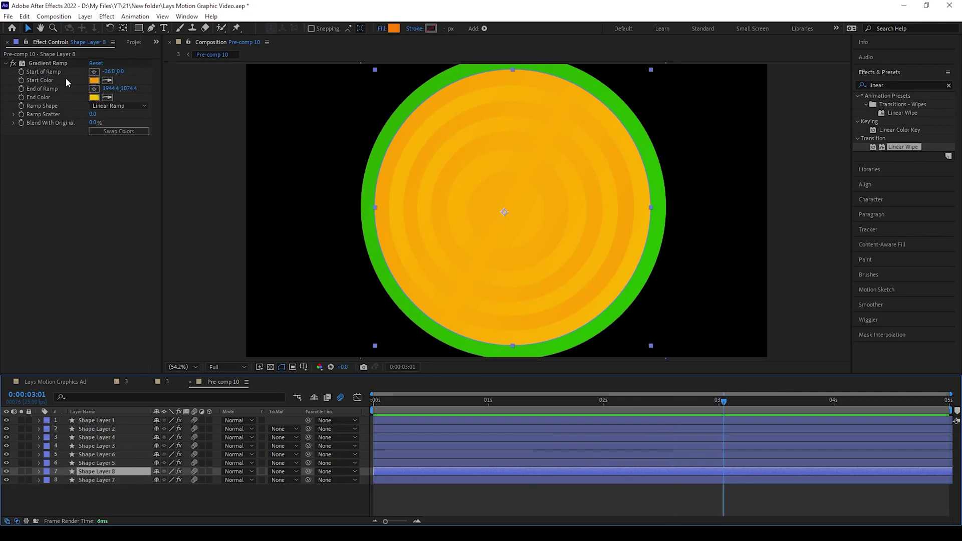
{"action": "left_click", "coordinate": [49, 61]}
{"action": "key", "text": "Delete"}
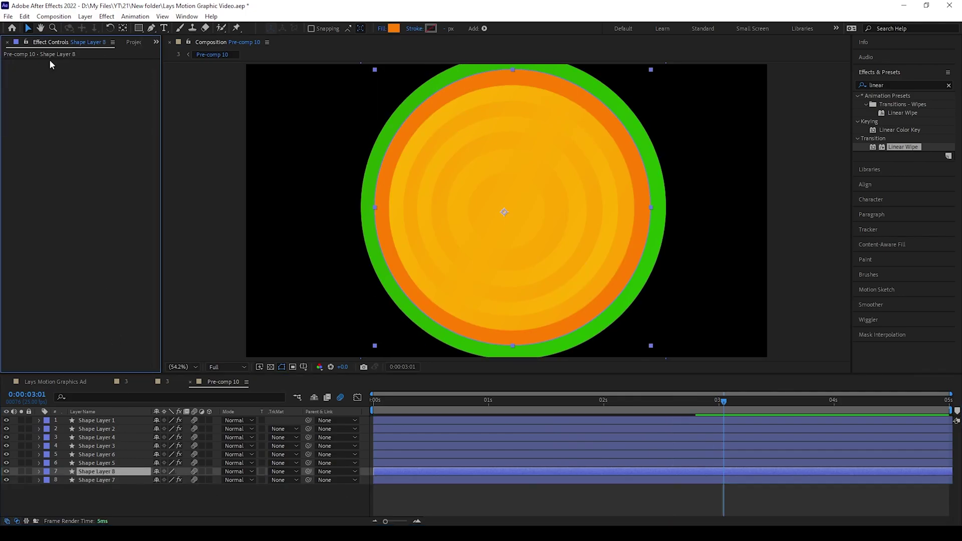
{"action": "key", "text": "ctrl+z"}
{"action": "left_click", "coordinate": [133, 128]}
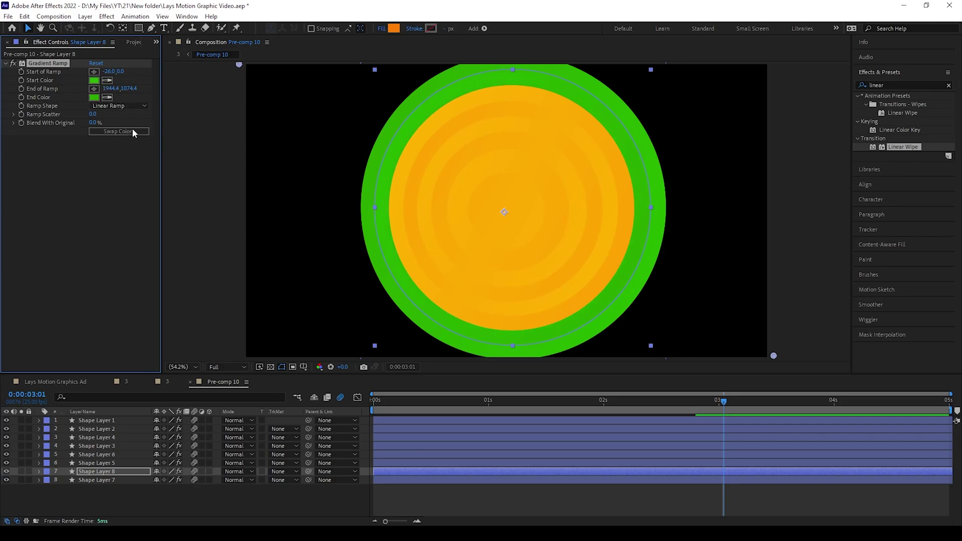
{"action": "left_click", "coordinate": [110, 465]}
{"action": "left_click", "coordinate": [66, 63]}
{"action": "key", "text": "Delete"}
{"action": "key", "text": "ctrl+v"}
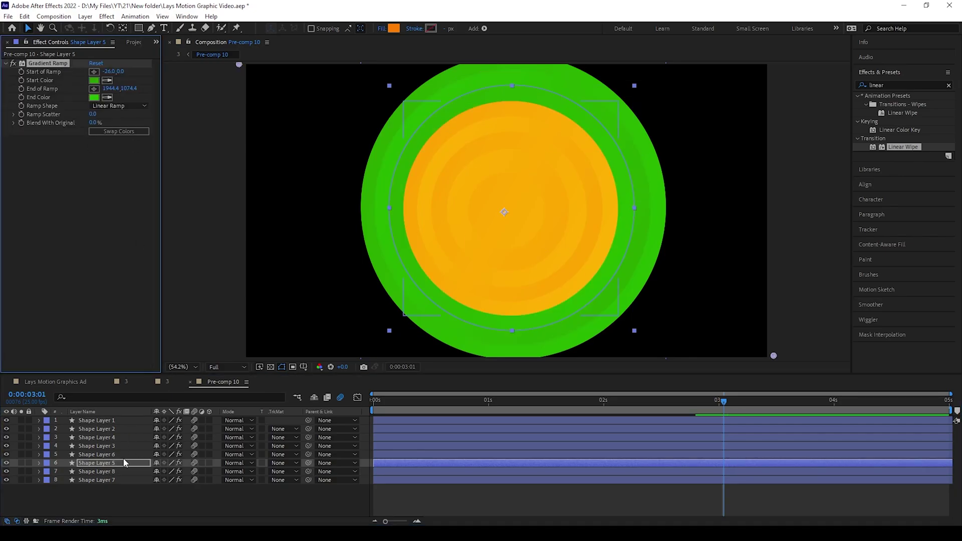
- Replace the Gradient Ramps on Shape Layers 6 and 3 with the green ramp, keeping the light and dark rings alternating
{"action": "left_click", "coordinate": [123, 456]}
{"action": "left_click", "coordinate": [52, 64]}
{"action": "key", "text": "Delete"}
{"action": "key", "text": "ctrl+v"}
{"action": "left_click", "coordinate": [103, 446]}
{"action": "left_click", "coordinate": [57, 63]}
{"action": "key", "text": "Delete"}
{"action": "key", "text": "ctrl+v"}
- Replace the orange Gradient Ramps on Shape Layers 4 and 2 with the green ramp
{"action": "left_click", "coordinate": [98, 437]}
{"action": "left_click", "coordinate": [55, 63]}
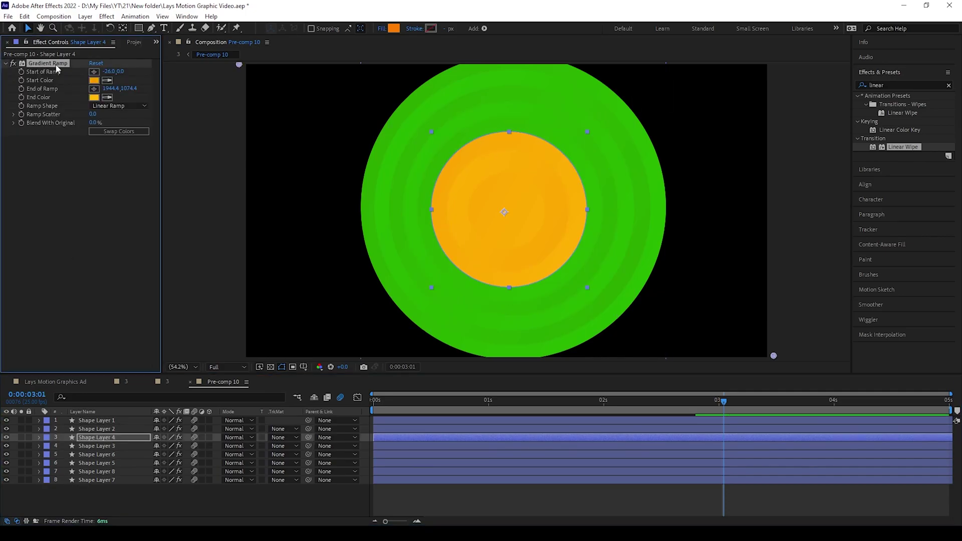
{"action": "key", "text": "Delete"}
{"action": "key", "text": "ctrl+v"}
{"action": "left_click", "coordinate": [119, 430]}
{"action": "left_click", "coordinate": [55, 63]}
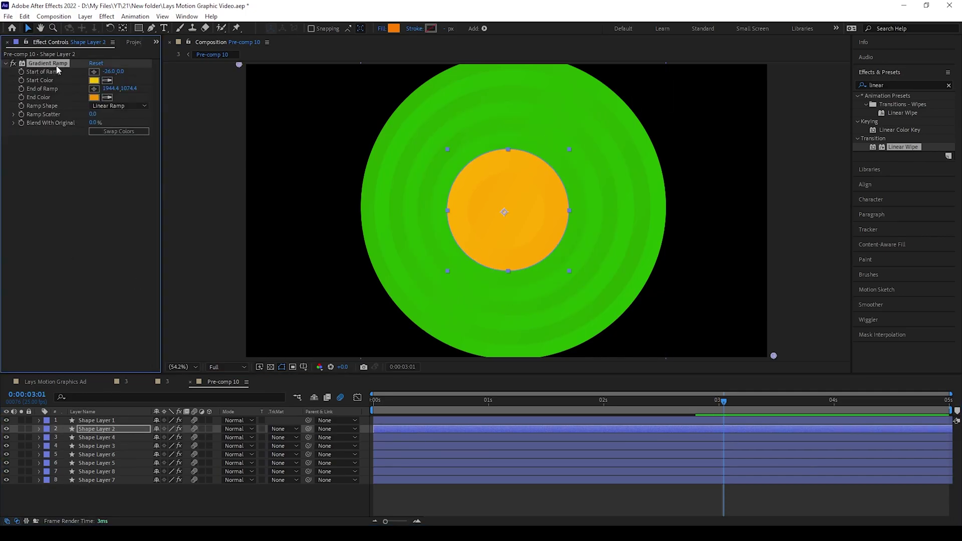
{"action": "key", "text": "ctrl+v"}
- Replace the Gradient Ramp on Shape Layer 1 with the green ramp and swap its start and end colors
{"action": "left_click", "coordinate": [144, 421]}
{"action": "left_click", "coordinate": [56, 65]}
{"action": "key", "text": "Delete"}
{"action": "key", "text": "ctrl+v"}
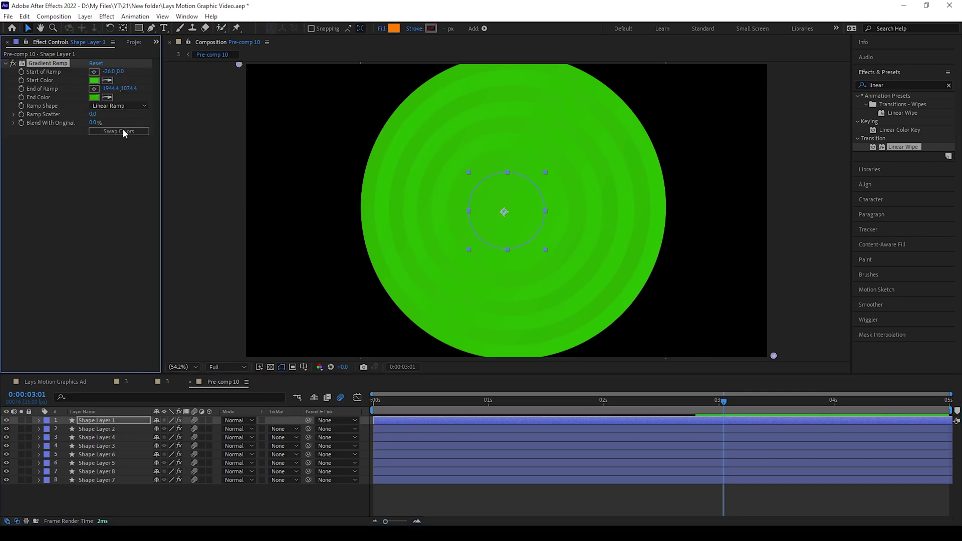
- Return to composition 3 and scale the green Pre-comp 10 rings to 210%, filling the frame
{"action": "left_click", "coordinate": [124, 381]}
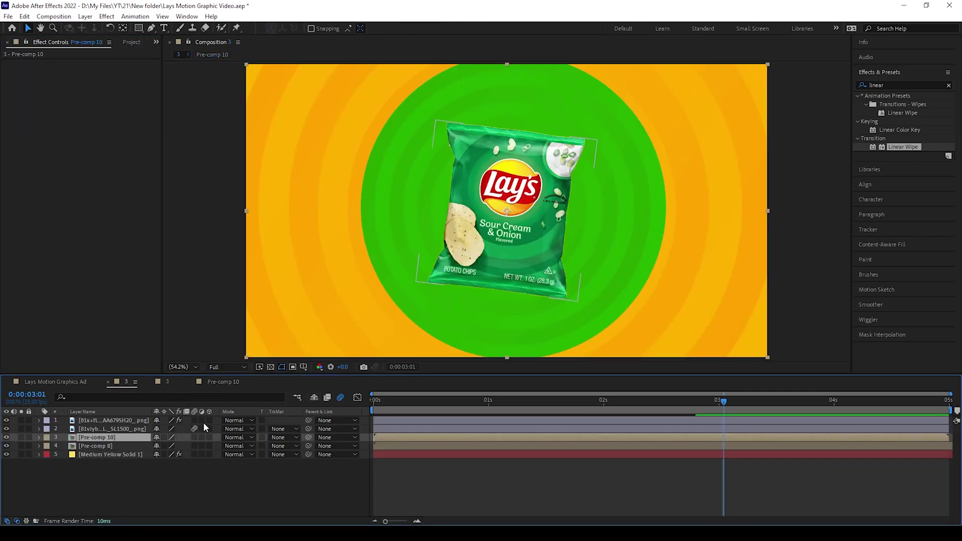
{"action": "key", "text": "s"}
{"action": "left_click", "coordinate": [751, 400]}
{"action": "left_click_drag", "start_coordinate": [169, 448], "coordinate": [193, 448]}
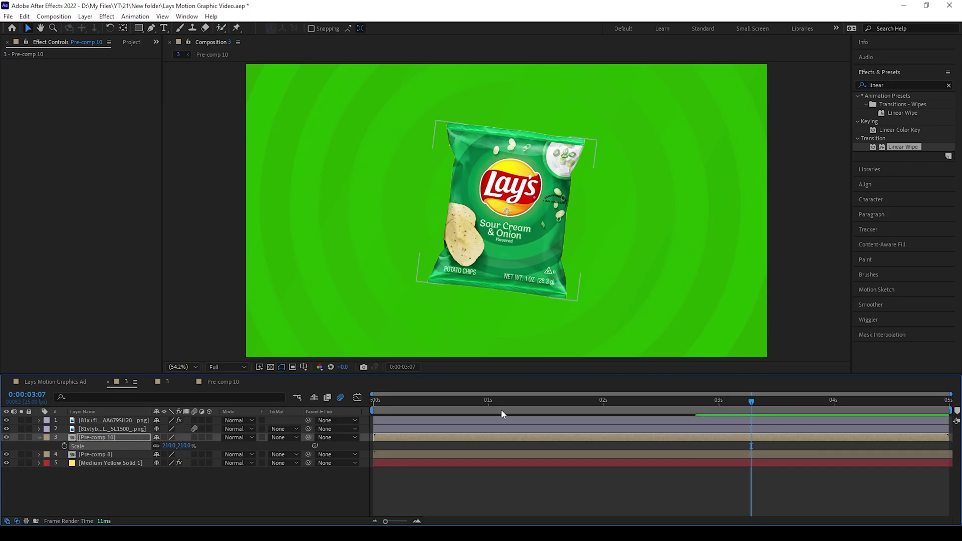
- Preview the scene, move the start of the Pre-comp 10 layer to 0:00:01:02, and replay the transition from the beginning
{"action": "left_click_drag", "start_coordinate": [612, 402], "coordinate": [344, 404]}
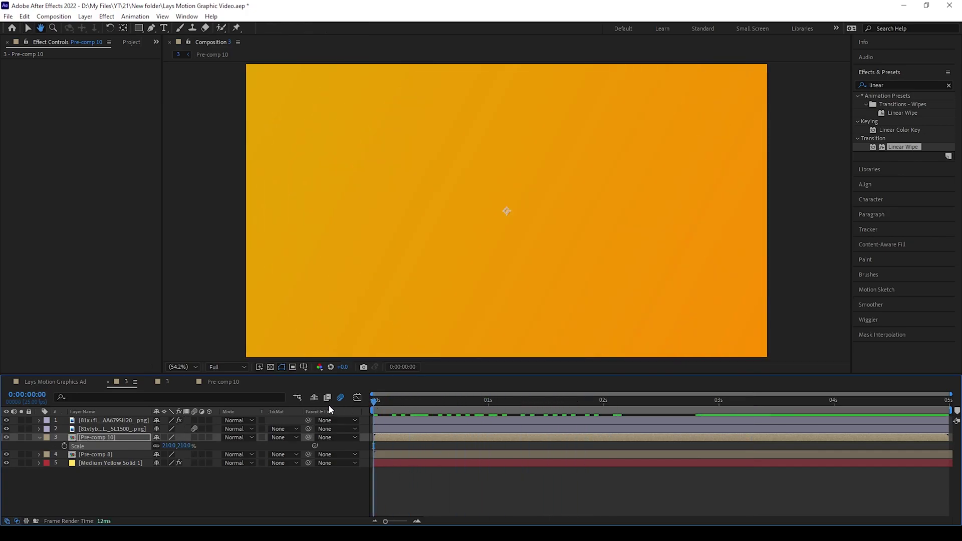
{"action": "key", "text": "space"}
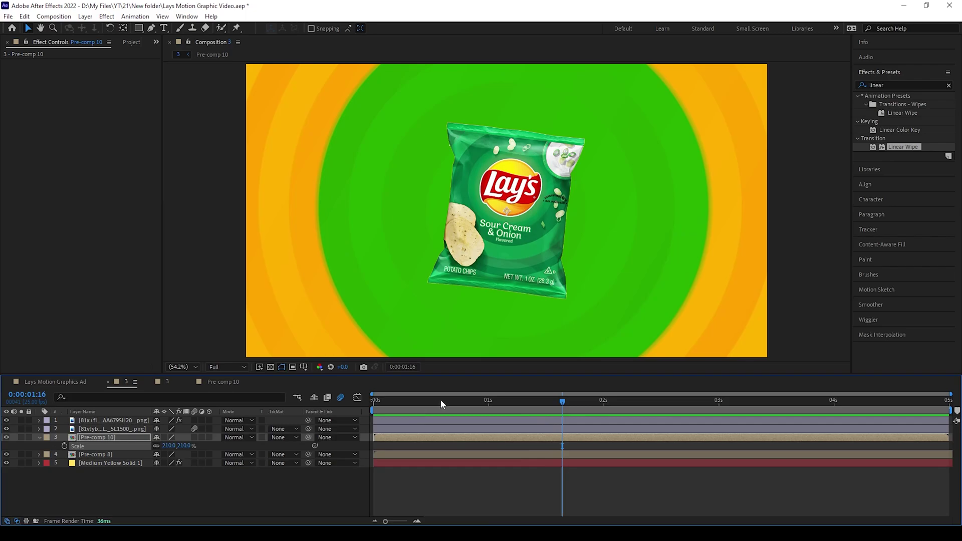
{"action": "left_click", "coordinate": [439, 402]}
{"action": "left_click_drag", "start_coordinate": [440, 402], "coordinate": [498, 408]}
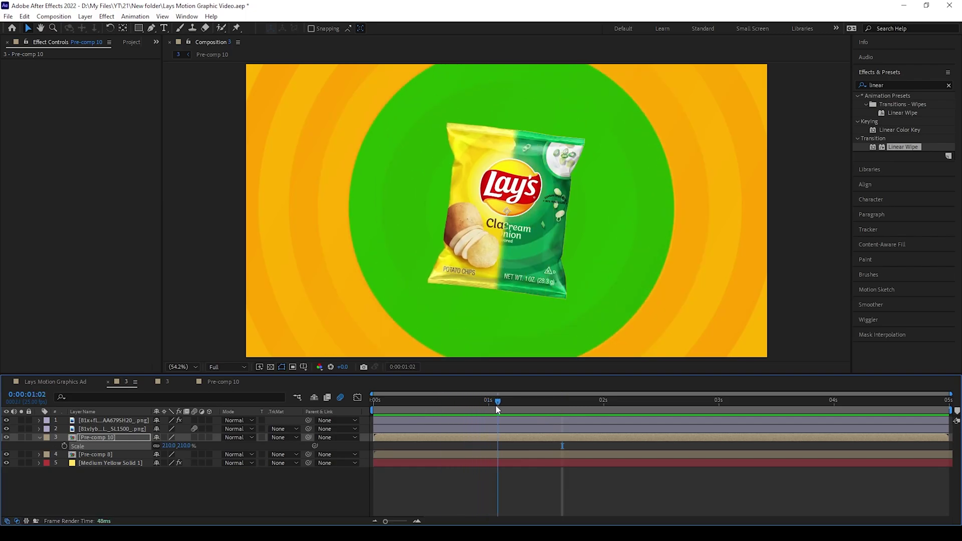
{"action": "key", "text": "alt+bracketleft"}
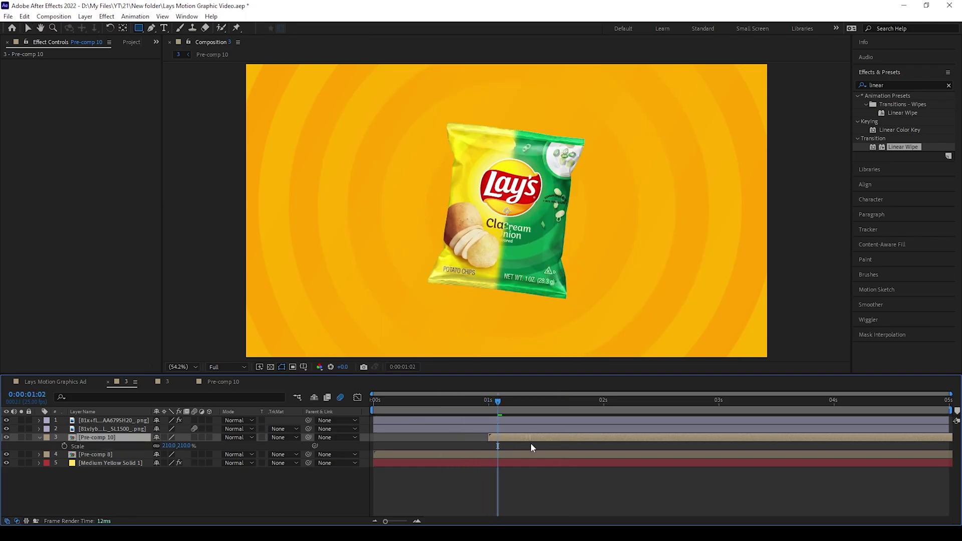
{"action": "key", "text": "Home"}
{"action": "key", "text": "space"}
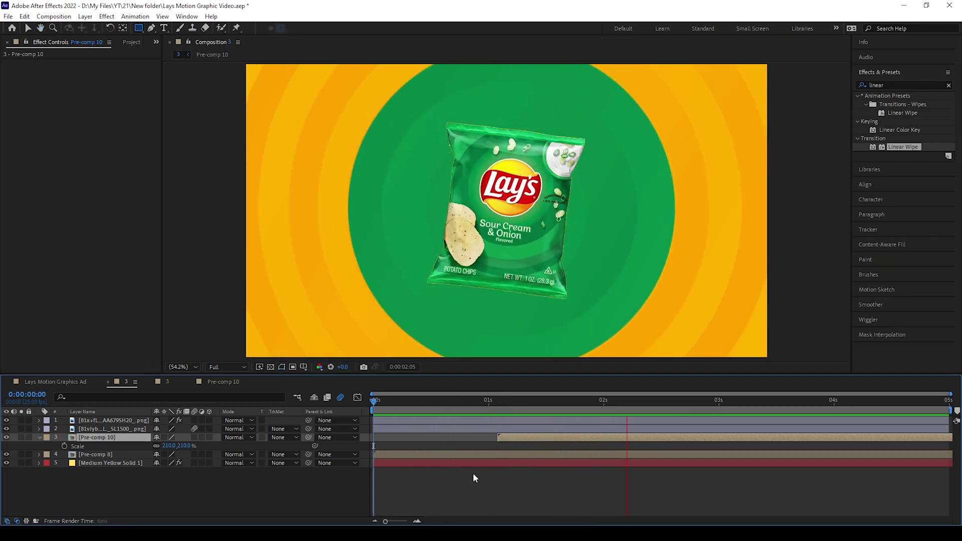
- Set the Pre-comp 10 layer's time stretch factor to 10 and check the transition up to 0:00:01:09
{"action": "right_click", "coordinate": [537, 438]}
{"action": "mouse_move", "coordinate": [562, 206]}
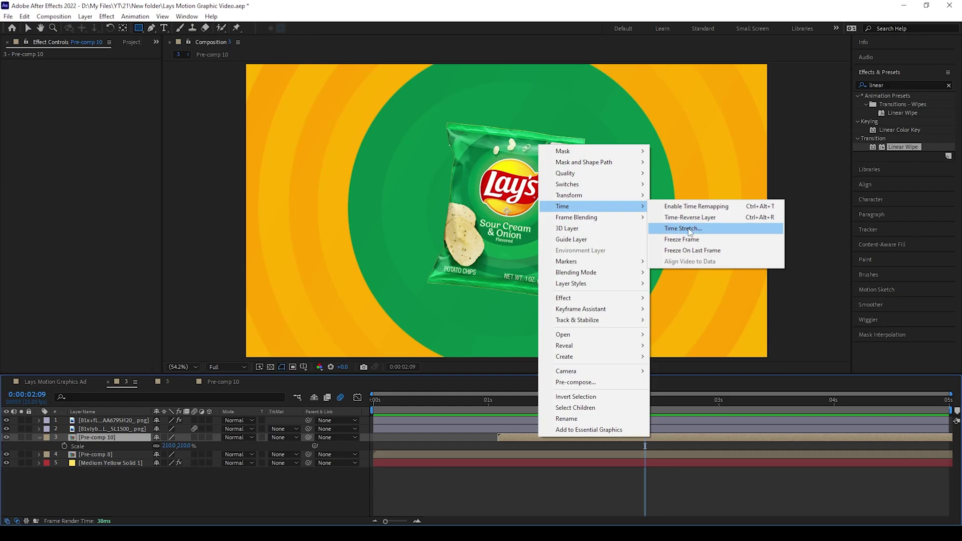
{"action": "left_click", "coordinate": [696, 230]}
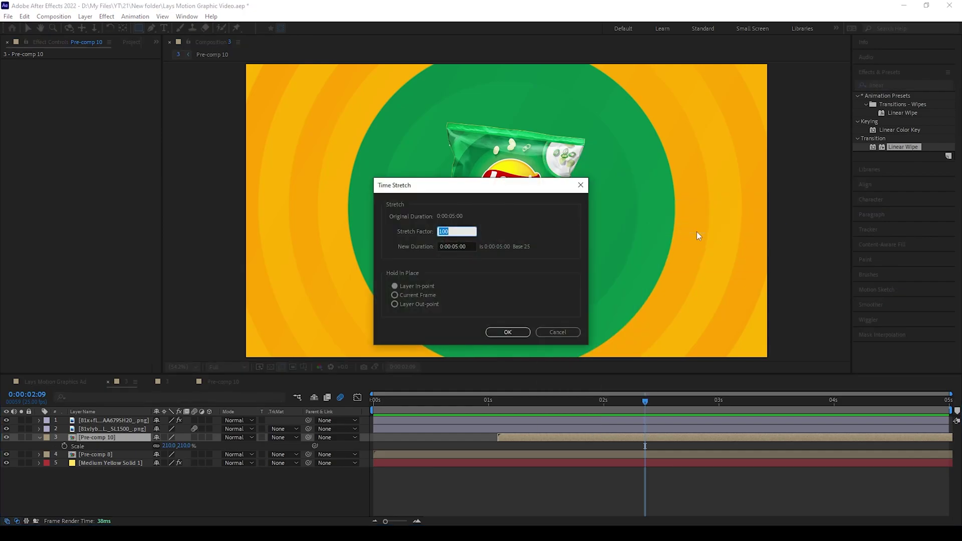
{"action": "key", "text": "Return"}
{"action": "right_click", "coordinate": [546, 443]}
{"action": "mouse_move", "coordinate": [601, 206]}
{"action": "left_click", "coordinate": [701, 224]}
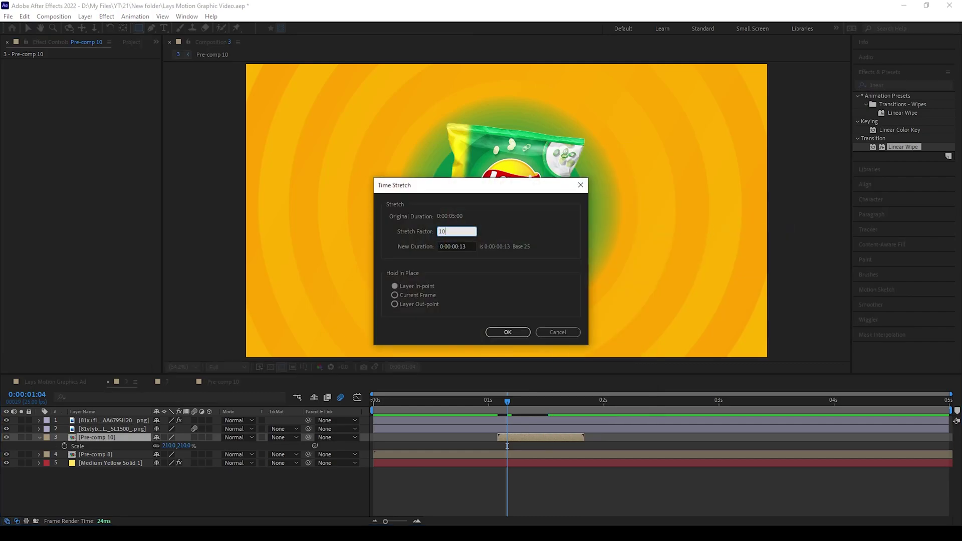
{"action": "key", "text": "Return"}
{"action": "key", "text": "space"}
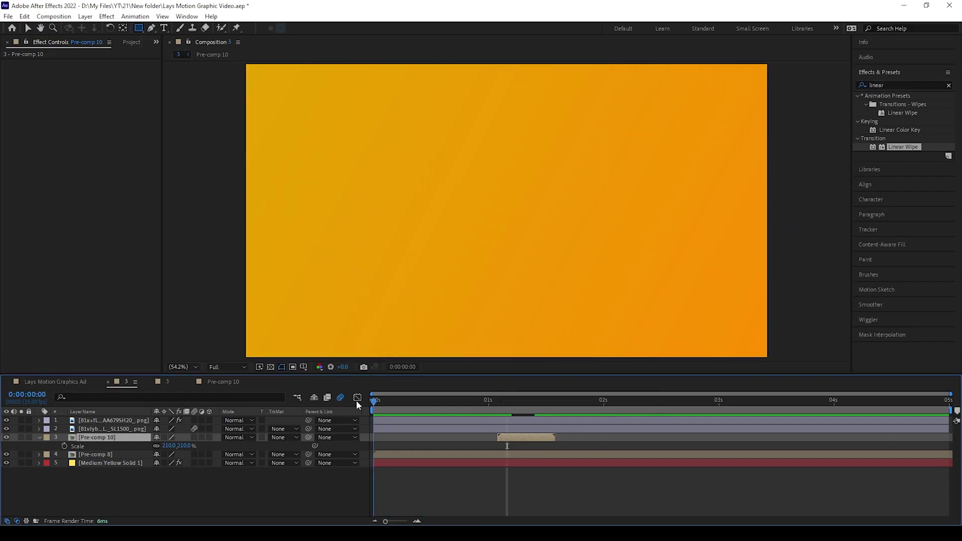
{"action": "left_click_drag", "start_coordinate": [490, 402], "coordinate": [530, 413]}
{"action": "key", "text": "period"}
{"action": "key", "text": "period"}
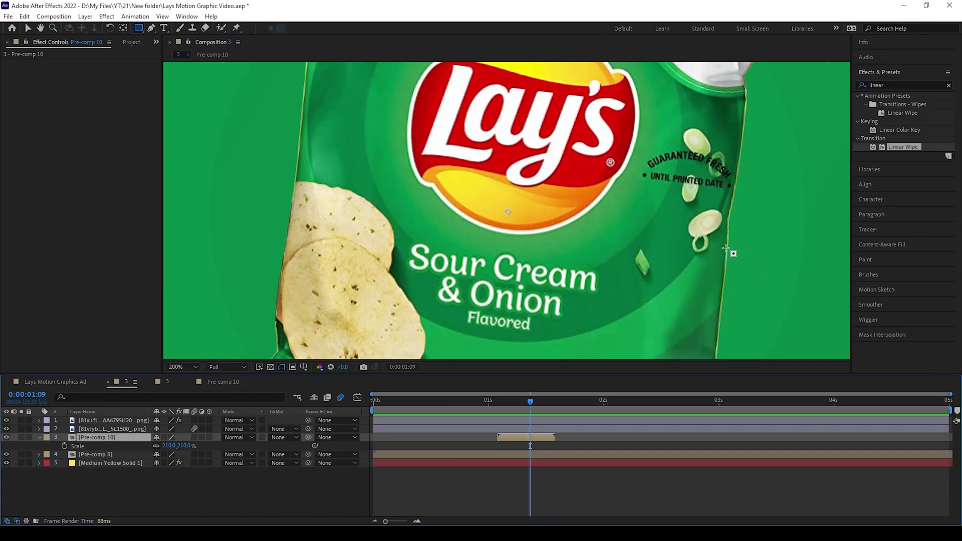
- Keyframe the opacity of the 81vJyb bag image on layer 2 from 100% at 0:00:01:05 to 0% at 0:00:01:06
{"action": "left_click", "coordinate": [25, 30]}
{"action": "left_click_drag", "start_coordinate": [532, 412], "coordinate": [512, 404]}
{"action": "left_click_drag", "start_coordinate": [505, 407], "coordinate": [510, 406]}
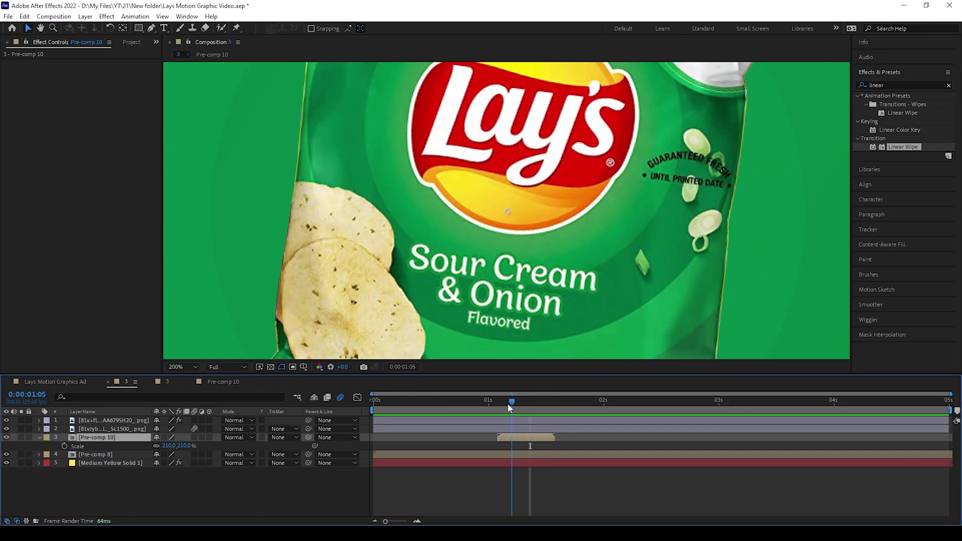
{"action": "left_click", "coordinate": [114, 456]}
{"action": "left_click", "coordinate": [113, 421]}
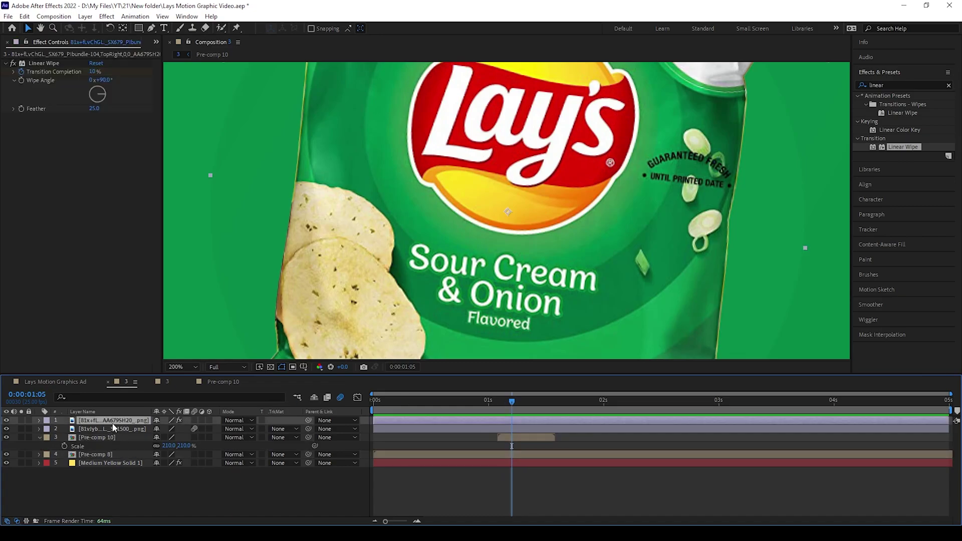
{"action": "left_click", "coordinate": [117, 429]}
{"action": "key", "text": "t"}
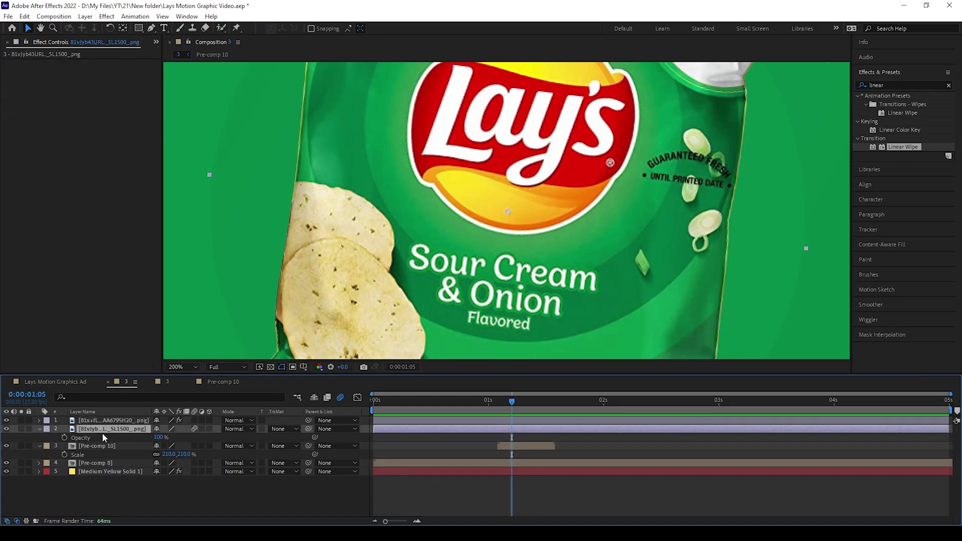
{"action": "left_click", "coordinate": [64, 438]}
{"action": "left_click_drag", "start_coordinate": [512, 402], "coordinate": [517, 403]}
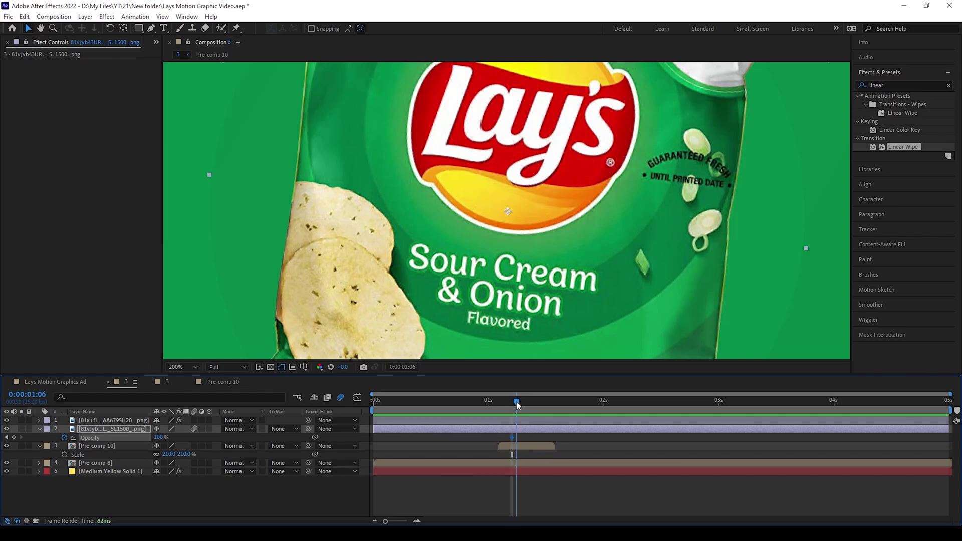
{"action": "key", "text": "Return"}
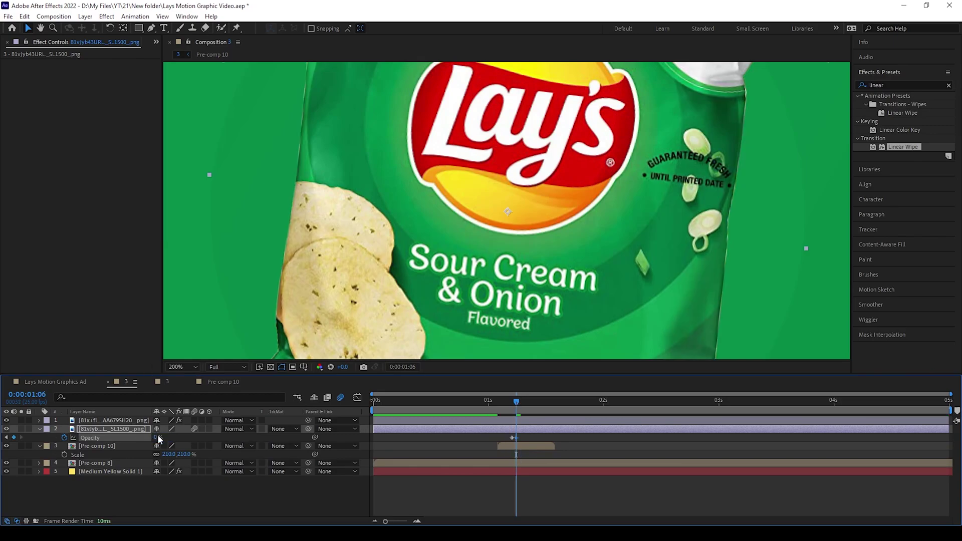
- Lengthen Pre-comp 10's composition duration and extend the end of its layer in composition 3 to about 0:00:02:02
{"action": "scroll", "coordinate": [430, 273], "scroll_direction": "down", "scroll_amount": 2}
{"action": "left_click_drag", "start_coordinate": [502, 417], "coordinate": [554, 416]}
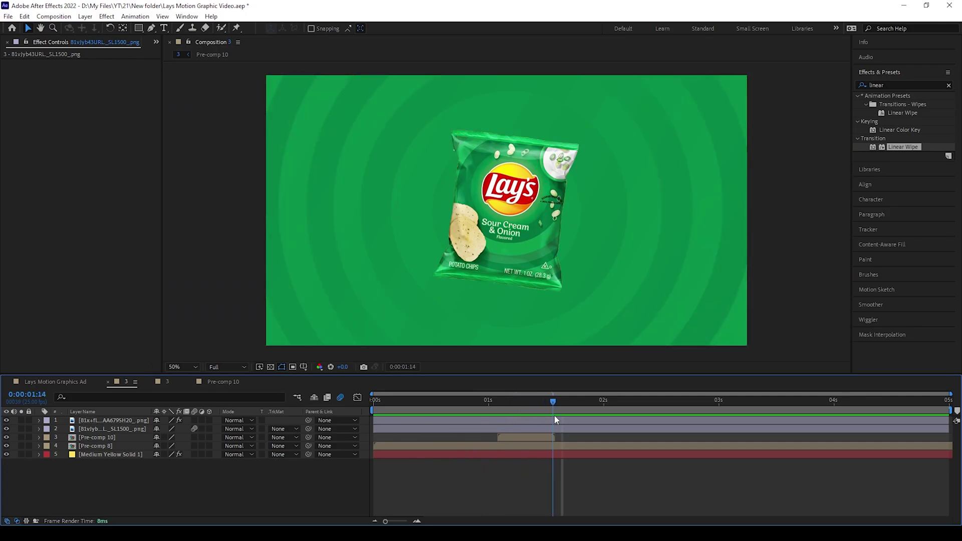
{"action": "left_click", "coordinate": [542, 439]}
{"action": "double_click", "coordinate": [542, 439]}
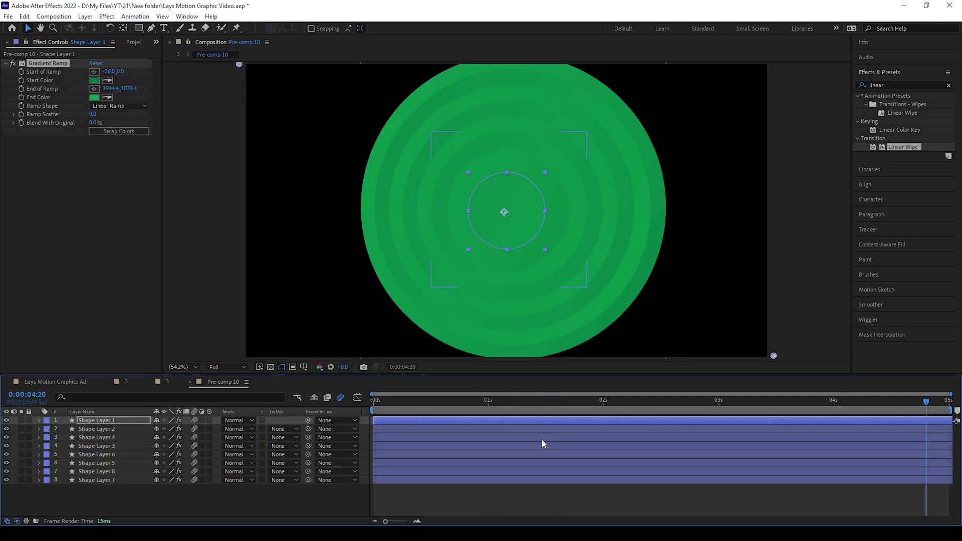
{"action": "left_click", "coordinate": [54, 16]}
{"action": "left_click", "coordinate": [82, 43]}
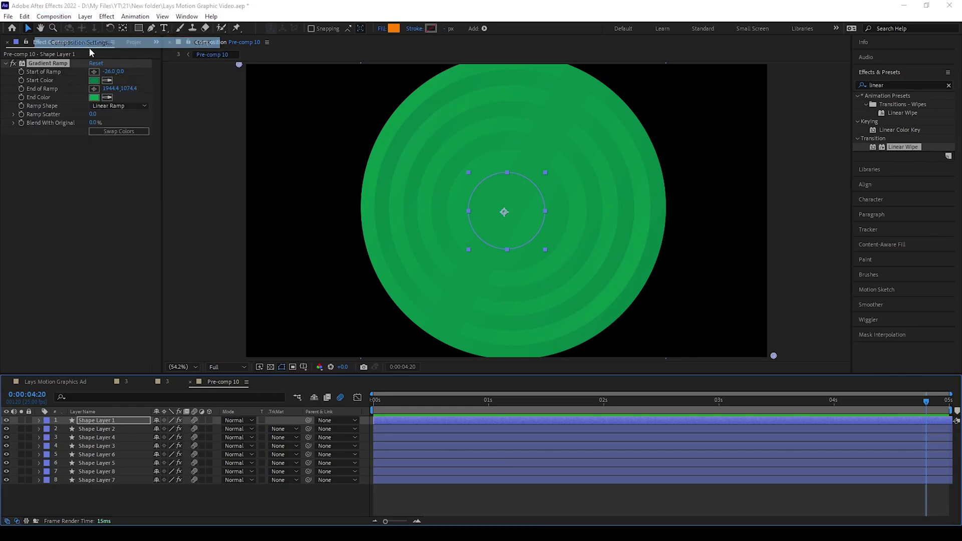
{"action": "left_click", "coordinate": [727, 338]}
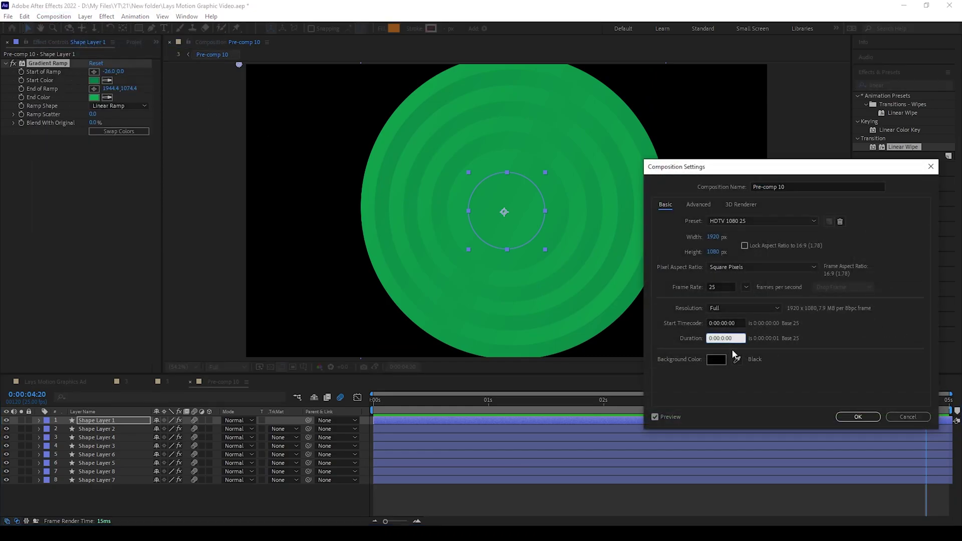
{"action": "left_click", "coordinate": [858, 416]}
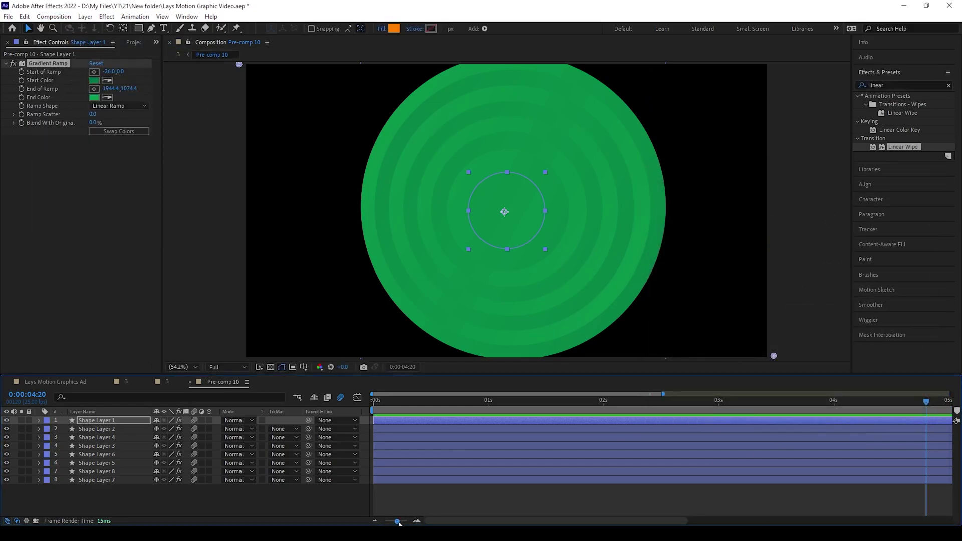
{"action": "left_click", "coordinate": [190, 382]}
{"action": "left_click_drag", "start_coordinate": [564, 436], "coordinate": [621, 437]}
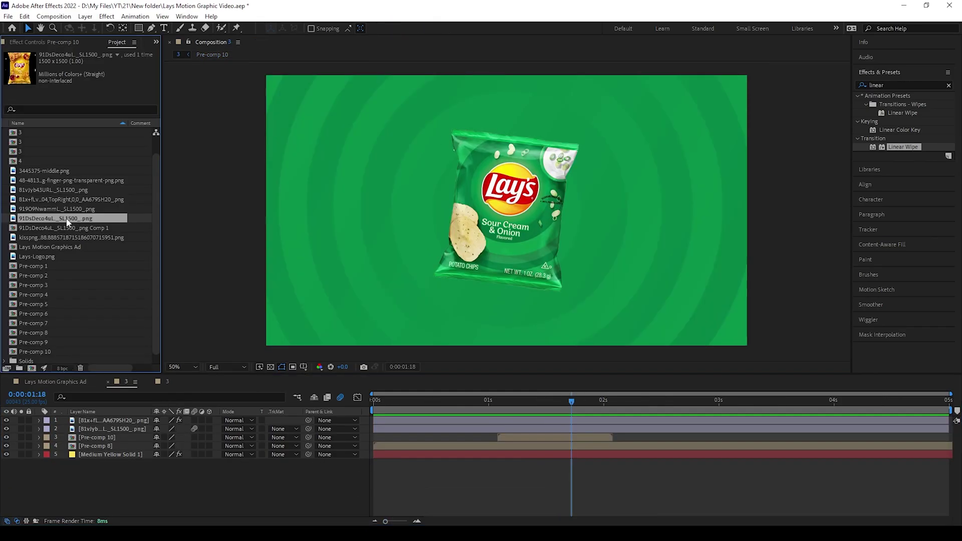
- Add the 91DsDeco4uL Honey Barbecue bag image as the top layer of composition 3 and scale it to 65%
{"action": "left_click_drag", "start_coordinate": [66, 218], "coordinate": [150, 426]}
{"action": "key", "text": "s"}
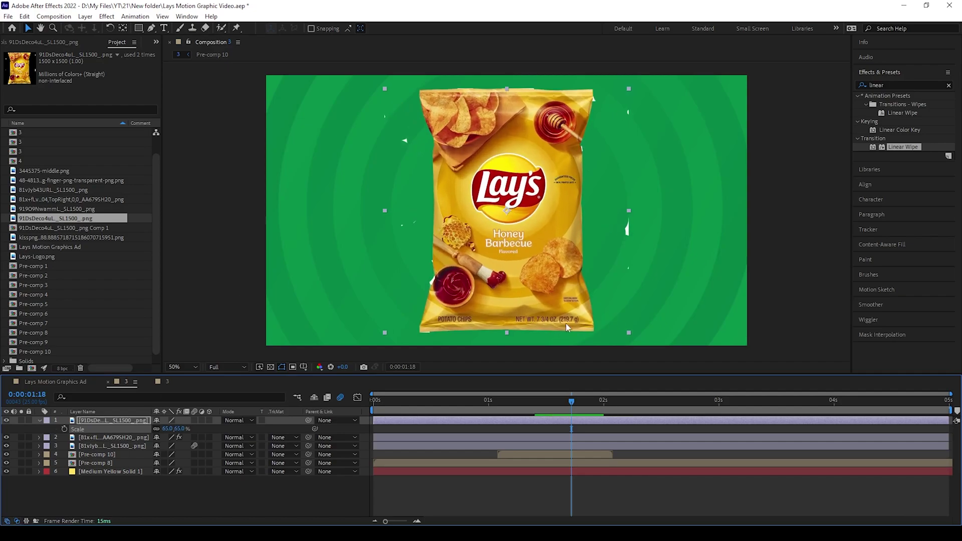
- Start a Pen tool mask on the Honey Barbecue bag, tracing its left edge down to the bottom-left corner
{"action": "key", "text": "g"}
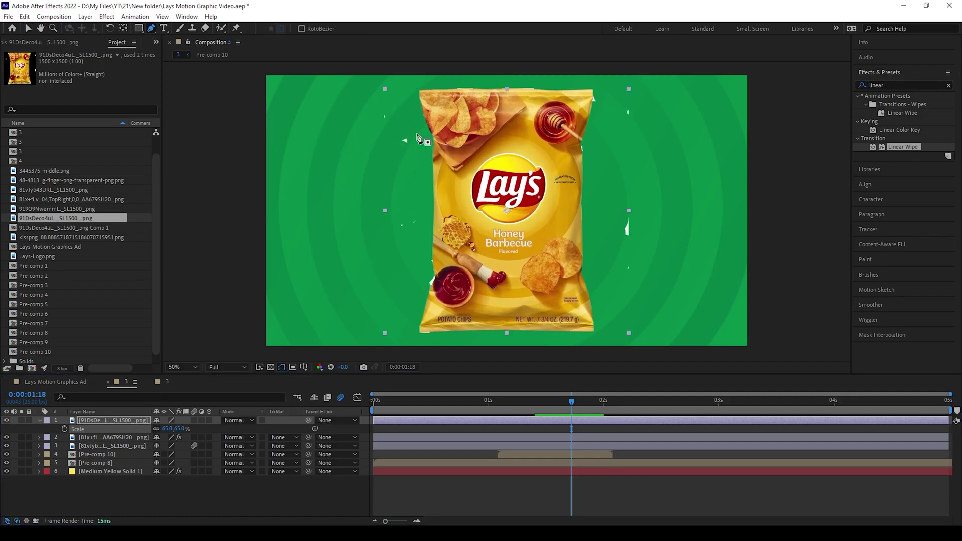
{"action": "left_click", "coordinate": [409, 99]}
{"action": "left_click", "coordinate": [430, 211]}
{"action": "left_click", "coordinate": [432, 253]}
{"action": "scroll", "coordinate": [432, 273], "scroll_direction": "up", "scroll_amount": 2}
{"action": "left_click", "coordinate": [503, 203]}
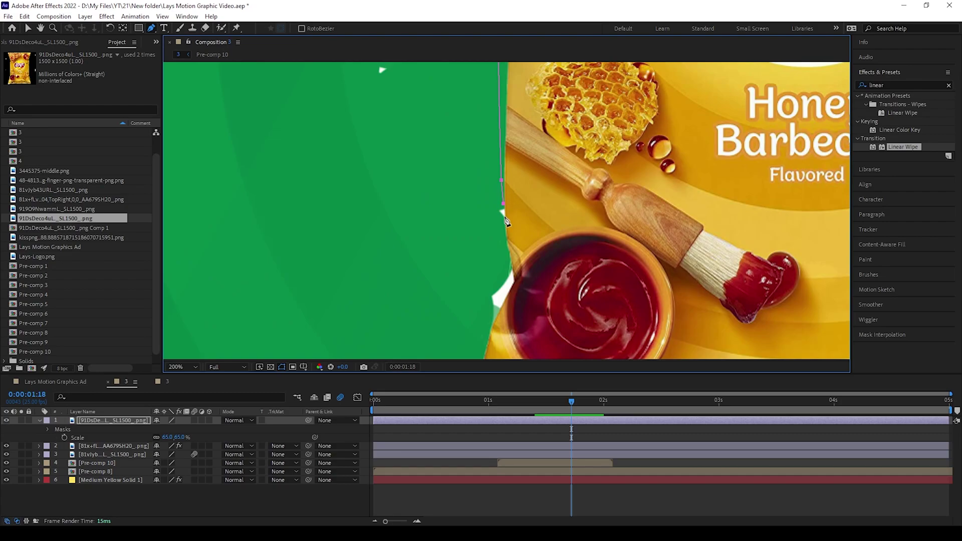
{"action": "scroll", "coordinate": [443, 317], "scroll_direction": "down", "scroll_amount": 1}
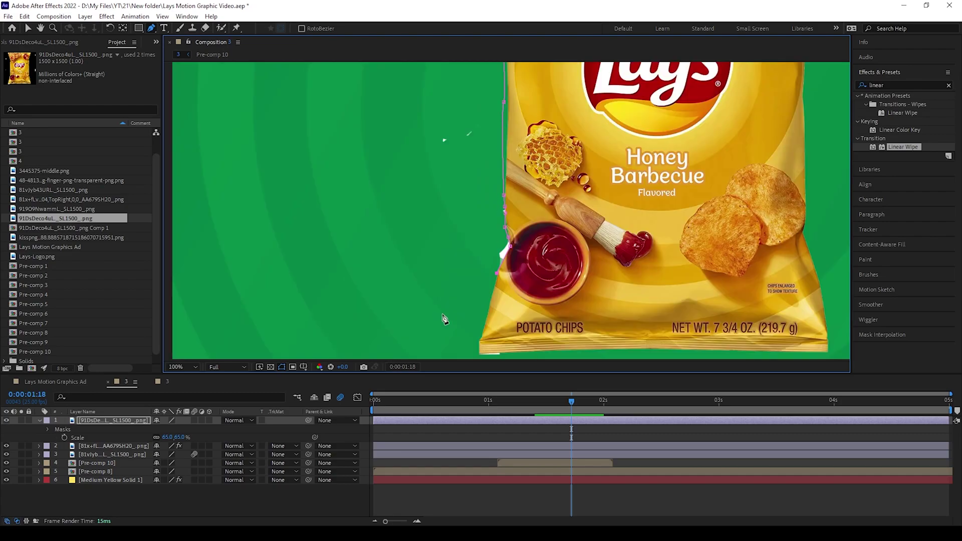
{"action": "left_click", "coordinate": [447, 333]}
{"action": "left_click_drag", "start_coordinate": [446, 334], "coordinate": [423, 243]}
- Continue the mask along the bottom edge of the Honey Barbecue bag to its bottom-right corner
{"action": "scroll", "coordinate": [471, 292], "scroll_direction": "up", "scroll_amount": 1}
{"action": "left_click", "coordinate": [486, 220]}
{"action": "left_click", "coordinate": [549, 216]}
{"action": "left_click_drag", "start_coordinate": [630, 233], "coordinate": [337, 261]}
{"action": "left_click", "coordinate": [528, 244]}
{"action": "left_click_drag", "start_coordinate": [528, 244], "coordinate": [206, 236]}
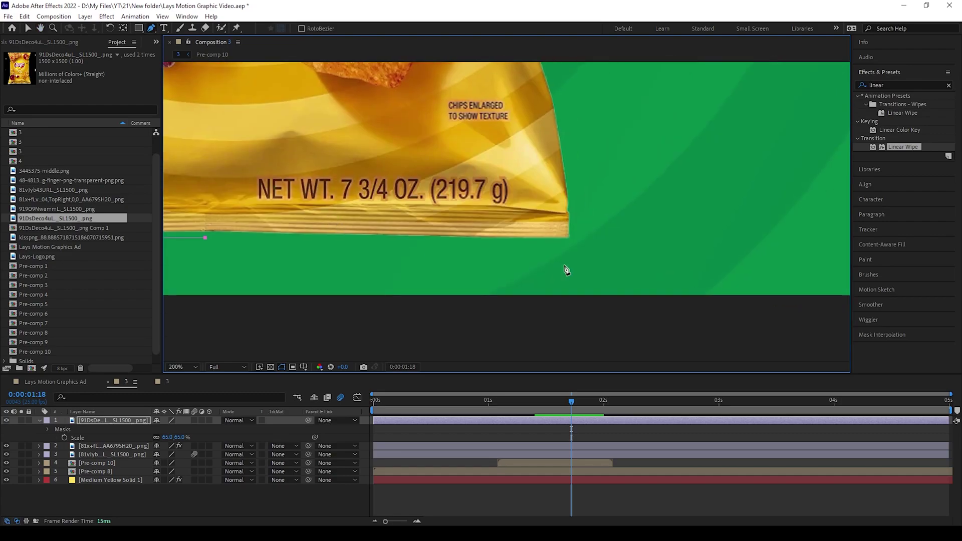
{"action": "left_click", "coordinate": [571, 246]}
- Continue the mask up the right edge of the Honey Barbecue bag, cutting off the stray white fragments
{"action": "left_click", "coordinate": [603, 170]}
{"action": "scroll", "coordinate": [645, 236], "scroll_direction": "up", "scroll_amount": 1}
{"action": "scroll", "coordinate": [644, 236], "scroll_direction": "down", "scroll_amount": 3}
{"action": "left_click", "coordinate": [511, 150]}
{"action": "left_click", "coordinate": [537, 132]}
{"action": "scroll", "coordinate": [526, 105], "scroll_direction": "up", "scroll_amount": 4}
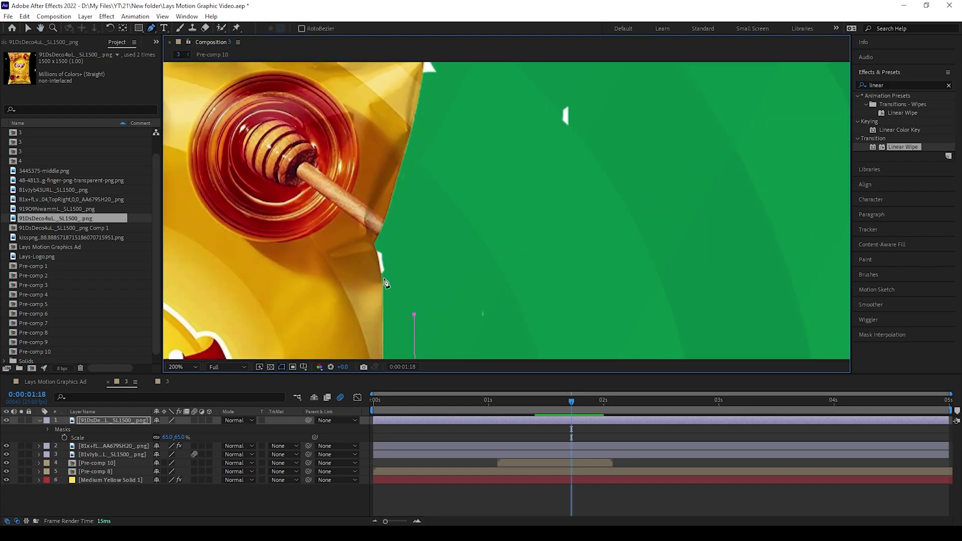
{"action": "left_click", "coordinate": [394, 225]}
{"action": "left_click_drag", "start_coordinate": [427, 69], "coordinate": [504, 173]}
- Trace the mask along the top edge of the Honey Barbecue bag and close it at the starting point
{"action": "scroll", "coordinate": [505, 160], "scroll_direction": "up", "scroll_amount": 2}
{"action": "scroll", "coordinate": [561, 216], "scroll_direction": "left", "scroll_amount": 2}
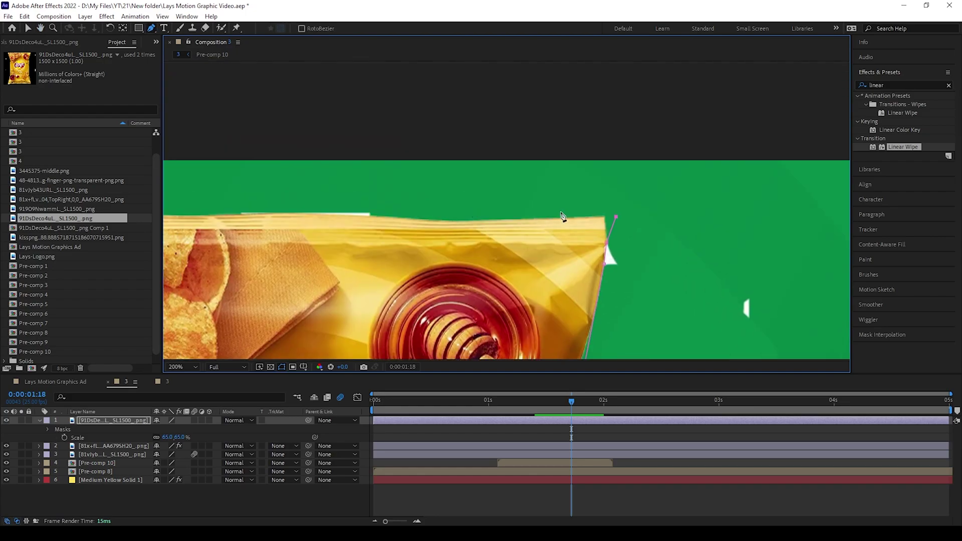
{"action": "scroll", "coordinate": [337, 223], "scroll_direction": "up", "scroll_amount": 1}
{"action": "scroll", "coordinate": [337, 223], "scroll_direction": "left", "scroll_amount": 5}
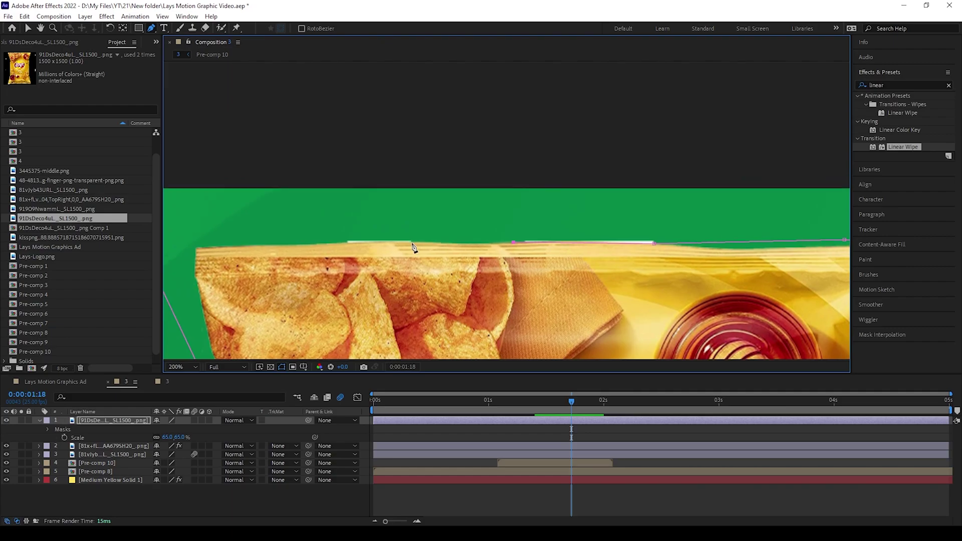
{"action": "left_click_drag", "start_coordinate": [264, 214], "coordinate": [329, 204]}
{"action": "left_click", "coordinate": [408, 237]}
{"action": "left_click", "coordinate": [275, 226]}
{"action": "left_click", "coordinate": [234, 253]}
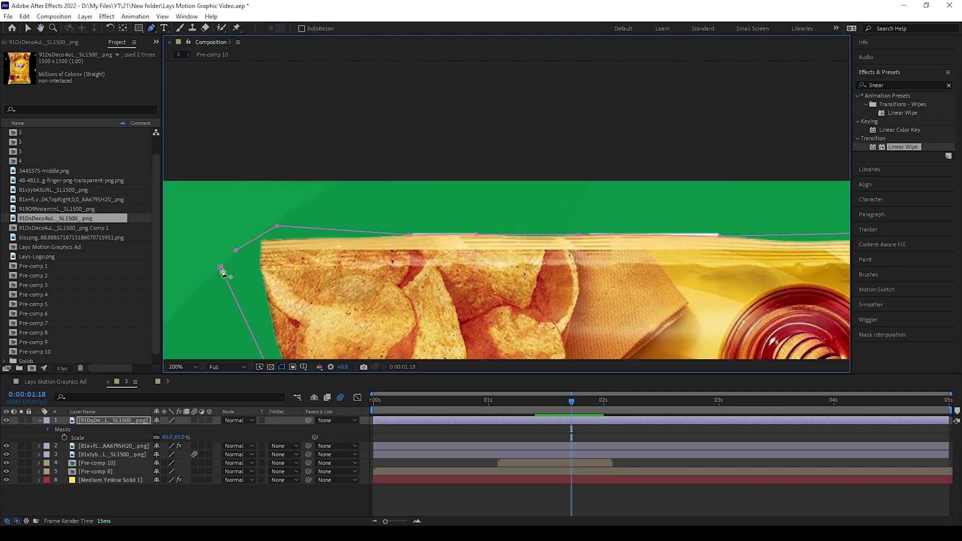
{"action": "left_click", "coordinate": [219, 268]}
- Scale the masked Honey Barbecue bag down and rotate it clockwise to match the tilt of the green bag
{"action": "scroll", "coordinate": [219, 268], "scroll_direction": "down", "scroll_amount": 2}
{"action": "left_click_drag", "start_coordinate": [562, 282], "coordinate": [514, 148]}
{"action": "left_click", "coordinate": [101, 425]}
{"action": "key", "text": "s"}
{"action": "mouse_move", "coordinate": [168, 428]}
{"action": "left_mouse_down"}
{"action": "mouse_move", "coordinate": [152, 428]}
{"action": "mouse_move", "coordinate": [166, 428]}
{"action": "left_mouse_up"}
{"action": "left_click", "coordinate": [28, 28]}
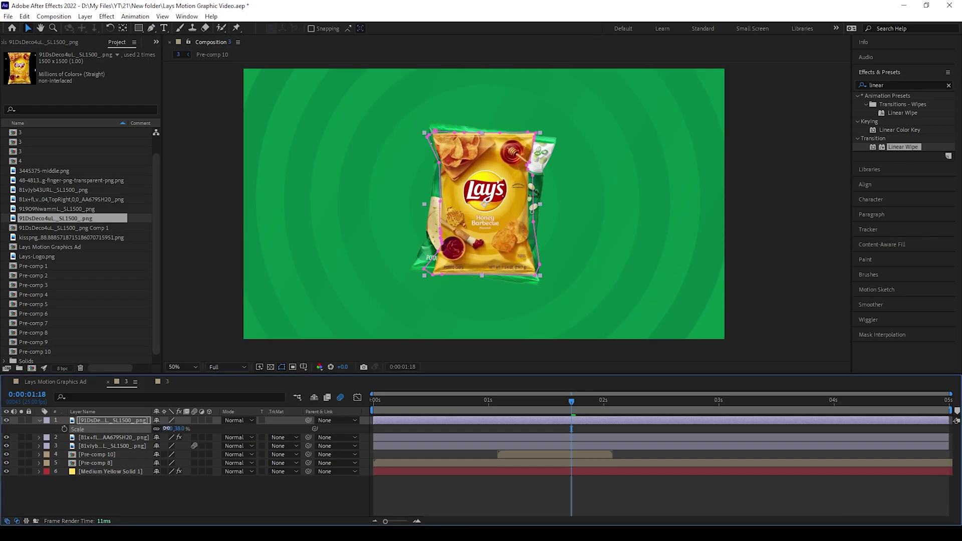
{"action": "scroll", "coordinate": [421, 204], "scroll_direction": "up", "scroll_amount": 1}
{"action": "left_click_drag", "start_coordinate": [467, 375], "coordinate": [465, 414]}
{"action": "key", "text": "r"}
{"action": "left_click_drag", "start_coordinate": [159, 467], "coordinate": [168, 467]}
- Set the Honey Barbecue bag's scale to 48% horizontally and 40% vertically so it covers the green bag
{"action": "key", "text": "s"}
{"action": "left_click", "coordinate": [166, 466]}
{"action": "type", "text": "40"}
{"action": "key", "text": "Return"}
{"action": "left_click_drag", "start_coordinate": [167, 467], "coordinate": [167, 471]}
{"action": "key", "text": "r"}
{"action": "key", "text": "s"}
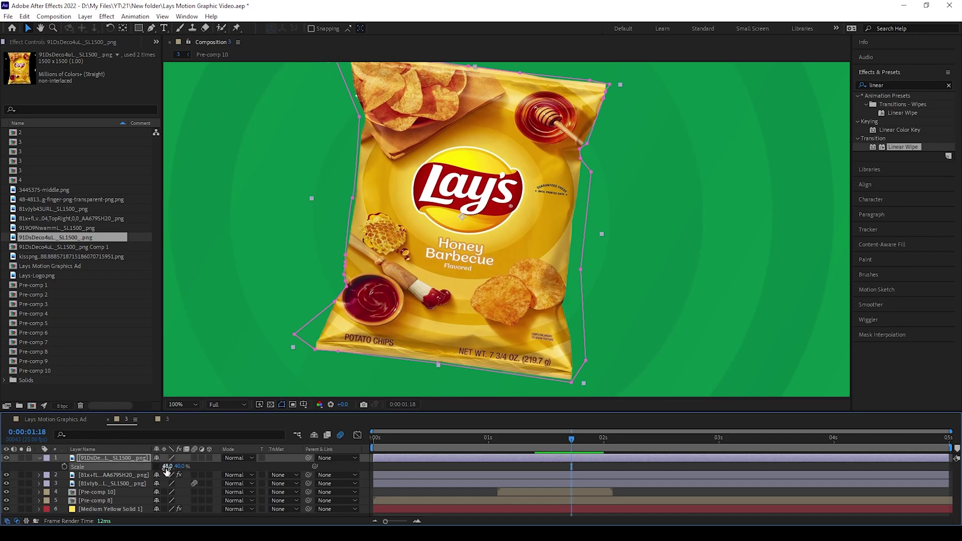
{"action": "scroll", "coordinate": [413, 287], "scroll_direction": "down", "scroll_amount": 2}
{"action": "scroll", "coordinate": [501, 290], "scroll_direction": "up", "scroll_amount": 1}
{"action": "left_click", "coordinate": [771, 228]}
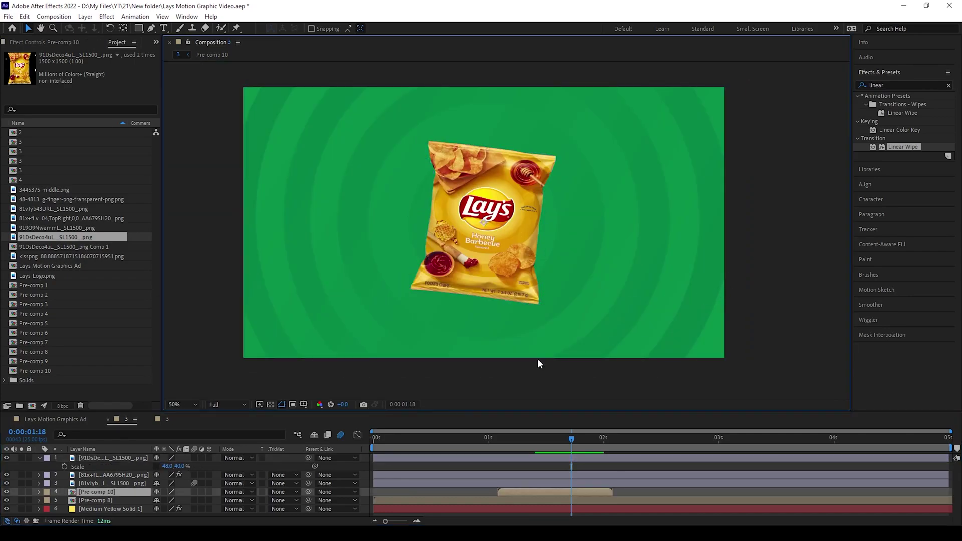
- Hide the Honey Barbecue bag layer and select the Linear Wipe effect on the green bag's layer
{"action": "left_click", "coordinate": [7, 462]}
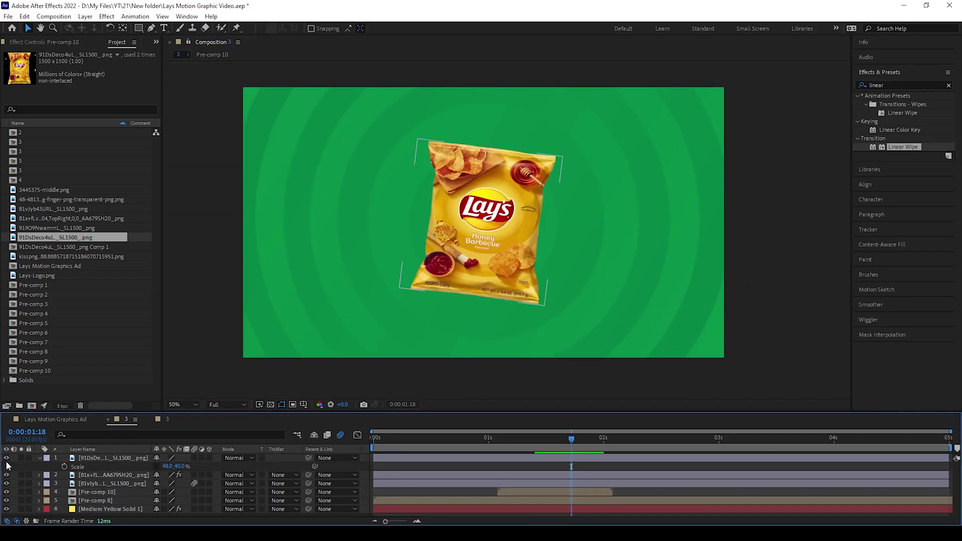
{"action": "left_click", "coordinate": [6, 458]}
{"action": "left_click", "coordinate": [93, 475]}
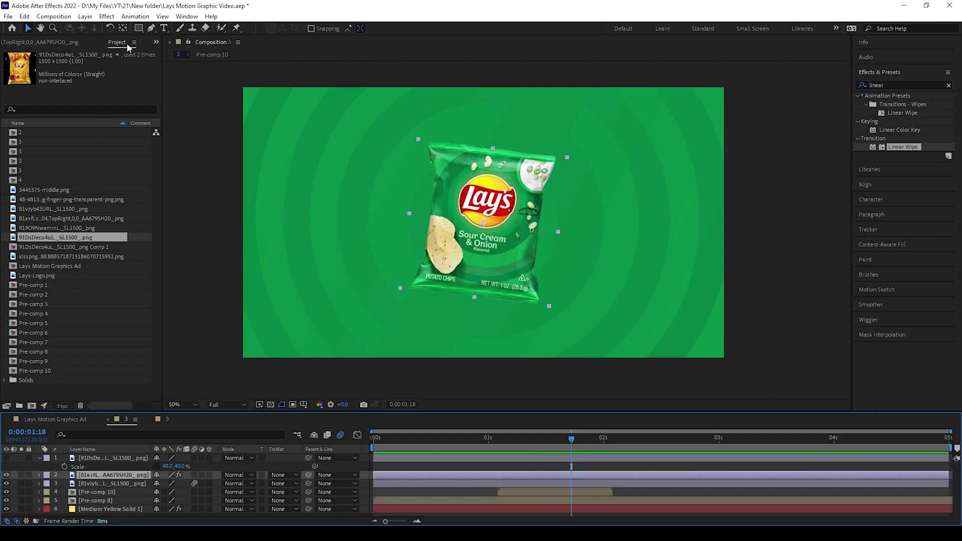
{"action": "left_click", "coordinate": [64, 42]}
{"action": "left_click", "coordinate": [50, 64]}
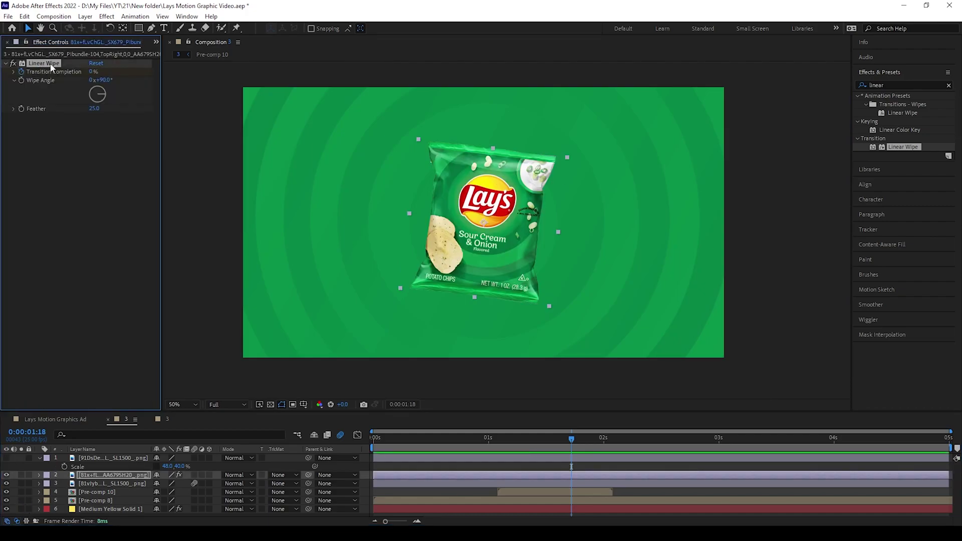
- Preview the bag transition and move the current time to 0:00:01:16
{"action": "left_click_drag", "start_coordinate": [571, 440], "coordinate": [545, 452]}
{"action": "key", "text": "space"}
{"action": "key", "text": "space"}
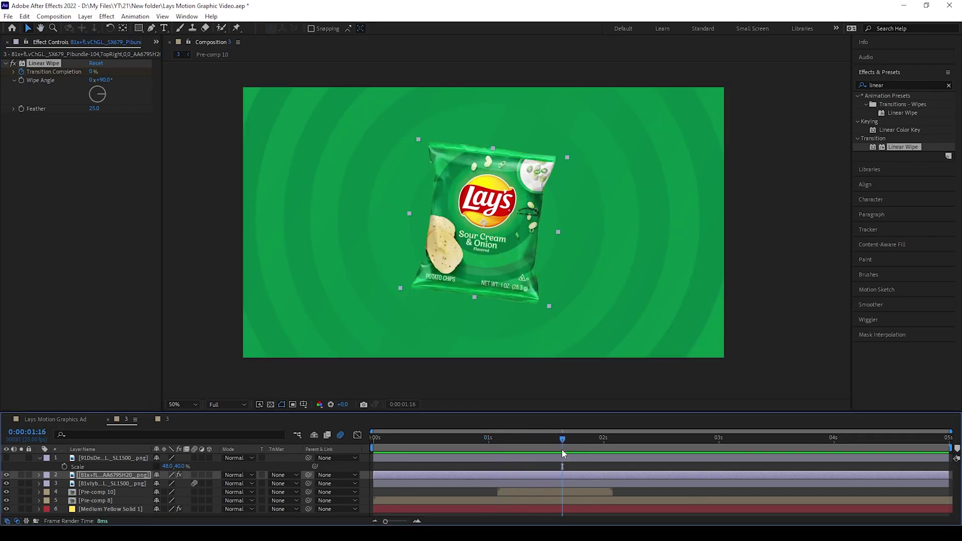
{"action": "left_click", "coordinate": [575, 458]}
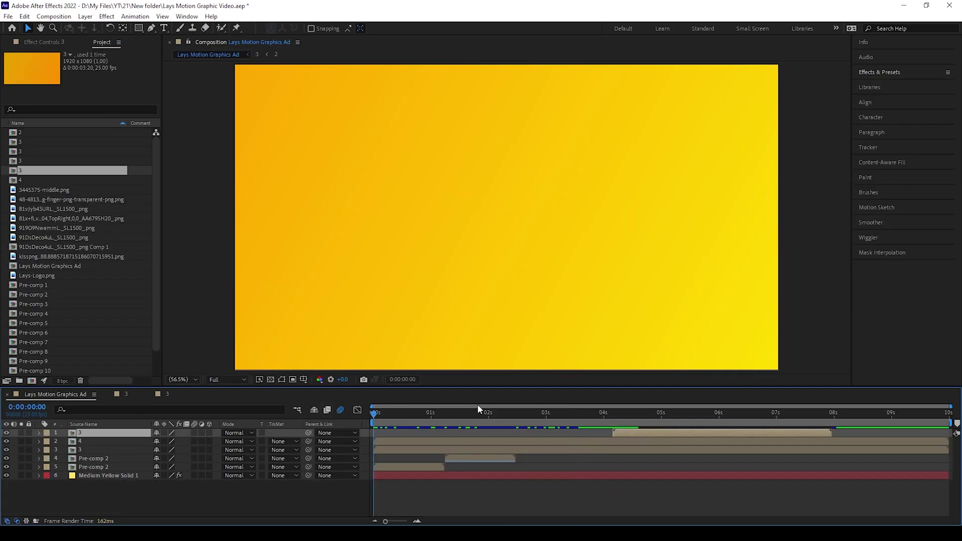
- Preview the ad, find the CC Light Sweep effect and apply it to the Lays-Logo.png layer
{"action": "key", "text": "space"}
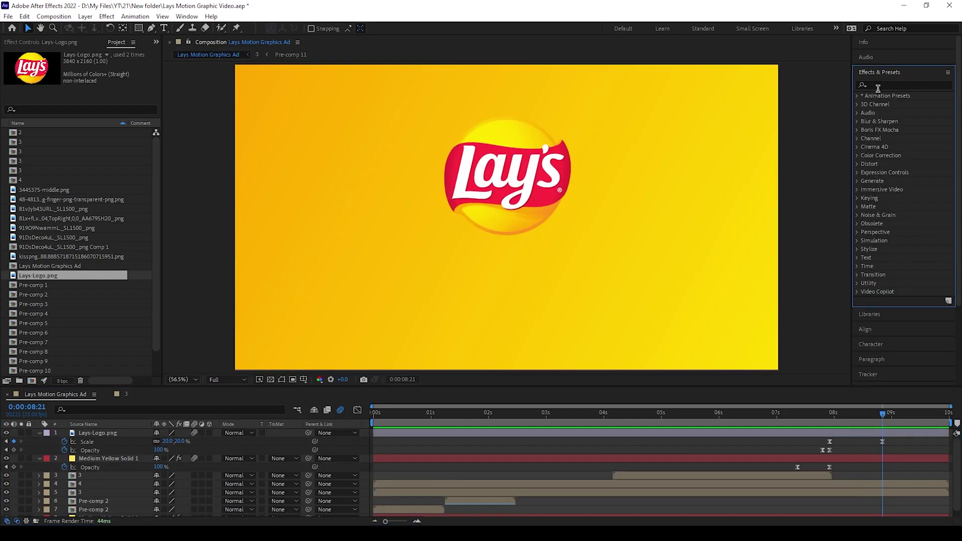
{"action": "left_click", "coordinate": [878, 86]}
{"action": "type", "text": "swe"}
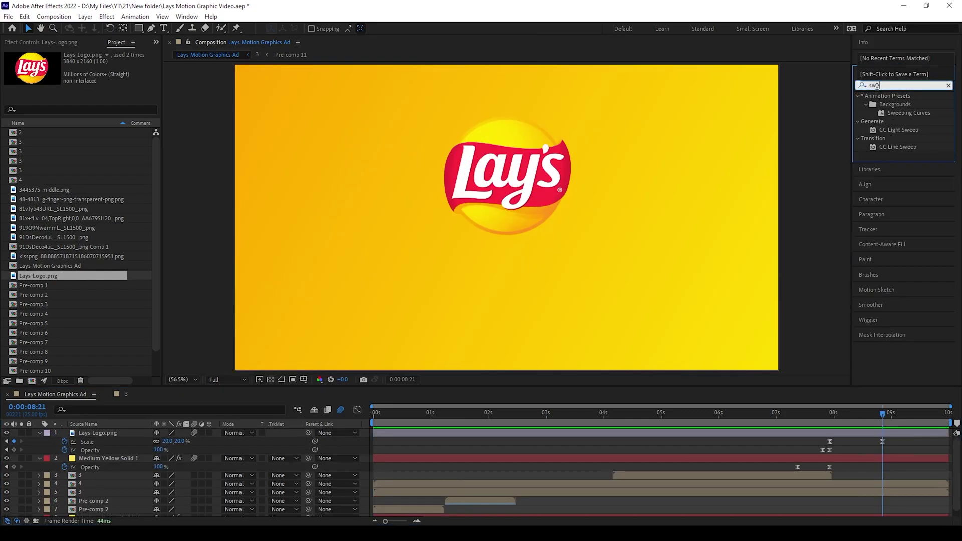
{"action": "left_click_drag", "start_coordinate": [898, 129], "coordinate": [129, 435]}
{"action": "left_click", "coordinate": [124, 434]}
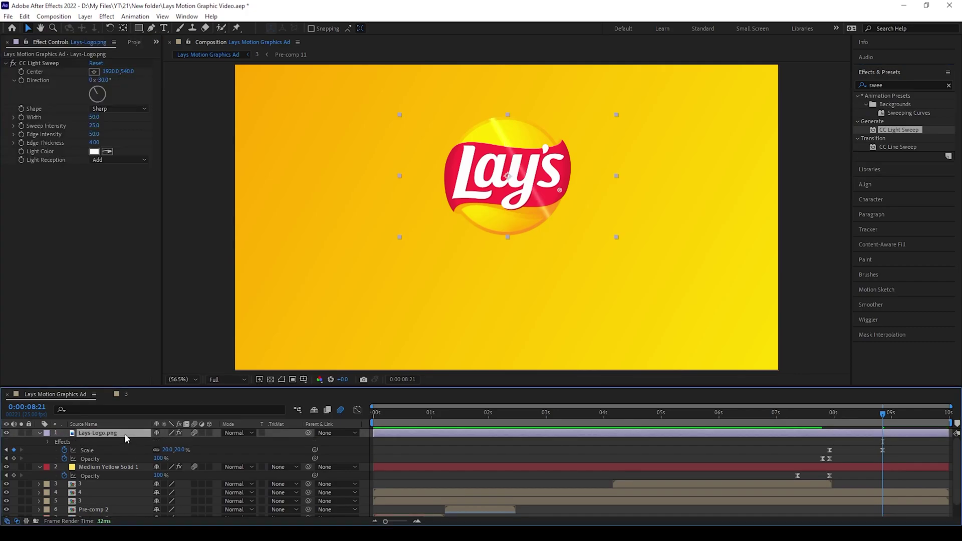
- Set the light sweep's direction to 38° and place its centre just outside the logo's upper-left edge, at about 626.7, 546.8
{"action": "left_click", "coordinate": [93, 71]}
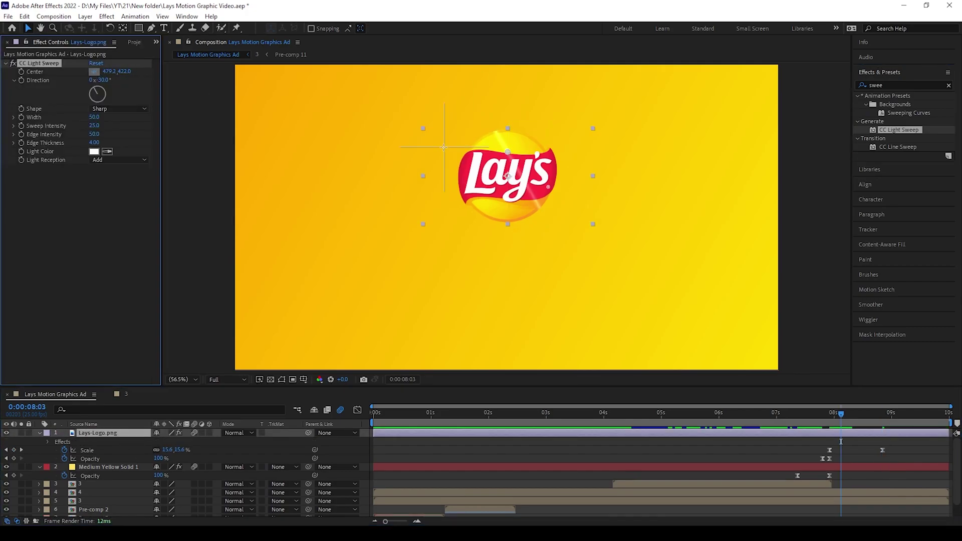
{"action": "left_click", "coordinate": [444, 148]}
{"action": "left_click_drag", "start_coordinate": [443, 148], "coordinate": [446, 141]}
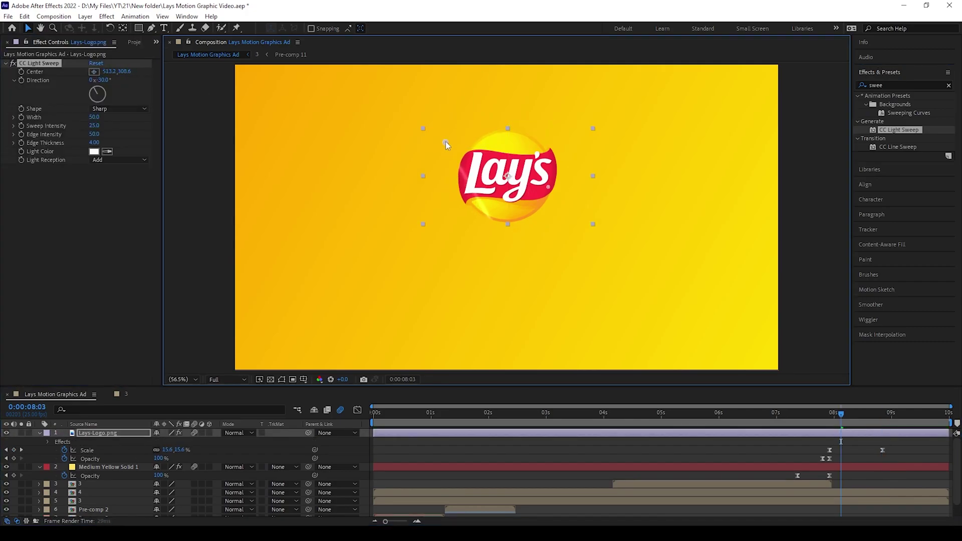
{"action": "left_click_drag", "start_coordinate": [95, 93], "coordinate": [107, 90]}
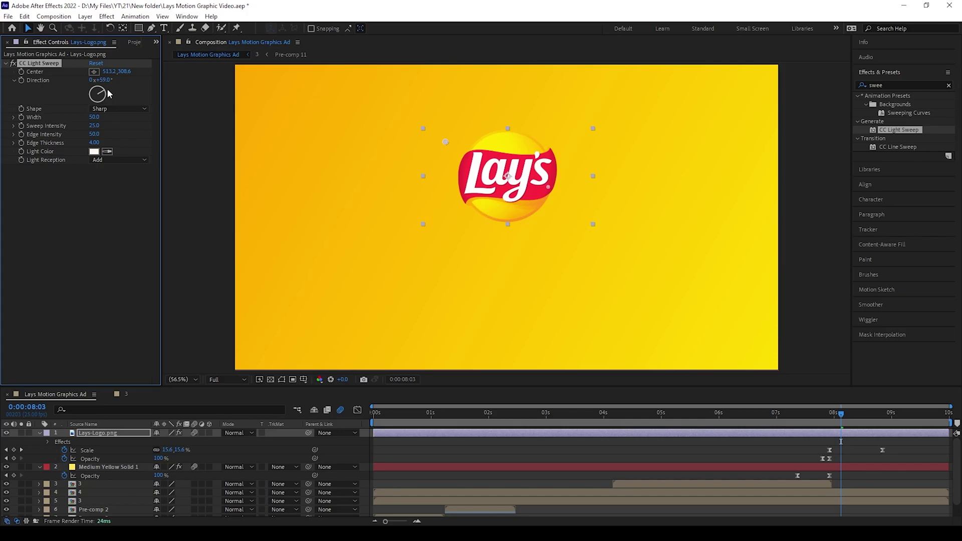
{"action": "left_click_drag", "start_coordinate": [446, 143], "coordinate": [457, 154]}
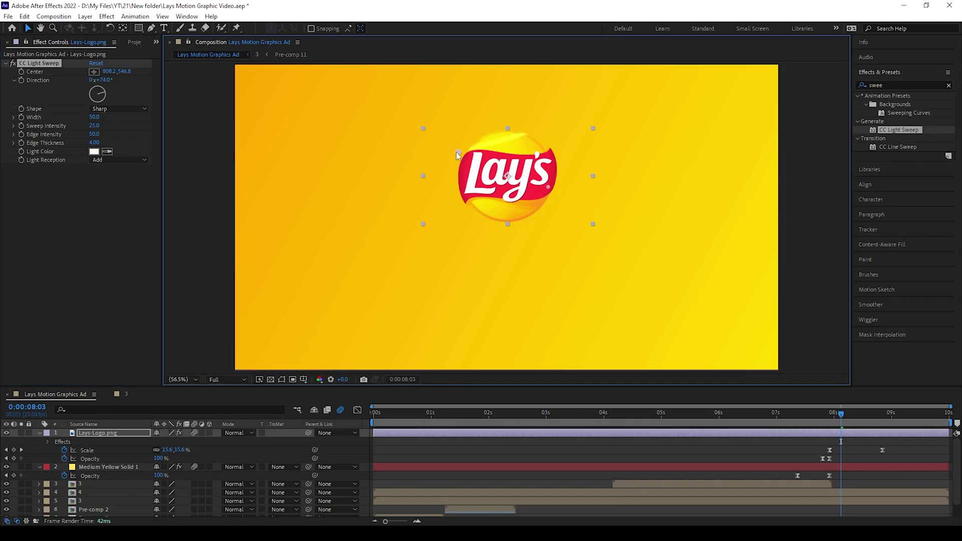
{"action": "left_click_drag", "start_coordinate": [102, 92], "coordinate": [103, 93]}
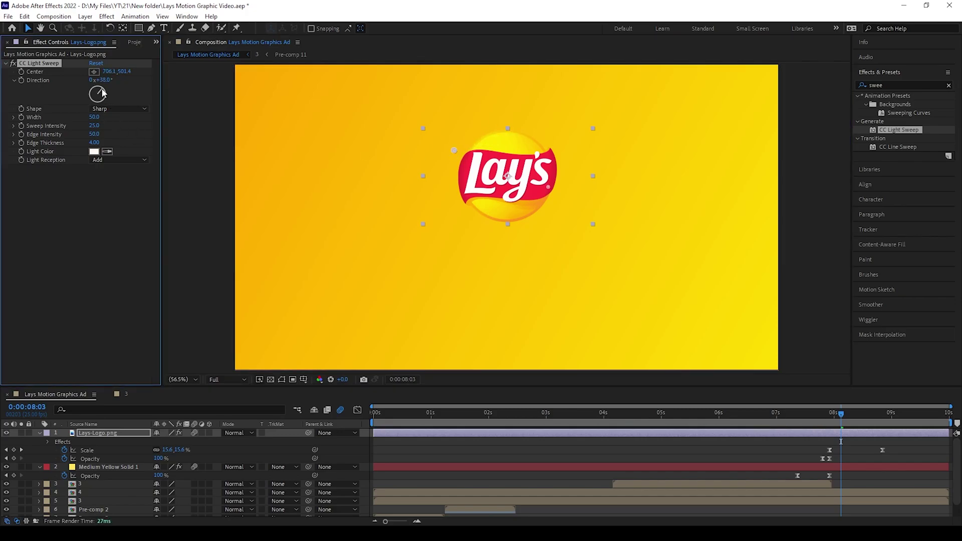
{"action": "mouse_move", "coordinate": [455, 149]}
{"action": "left_mouse_down"}
{"action": "mouse_move", "coordinate": [467, 162]}
{"action": "mouse_move", "coordinate": [452, 151]}
{"action": "left_mouse_up"}
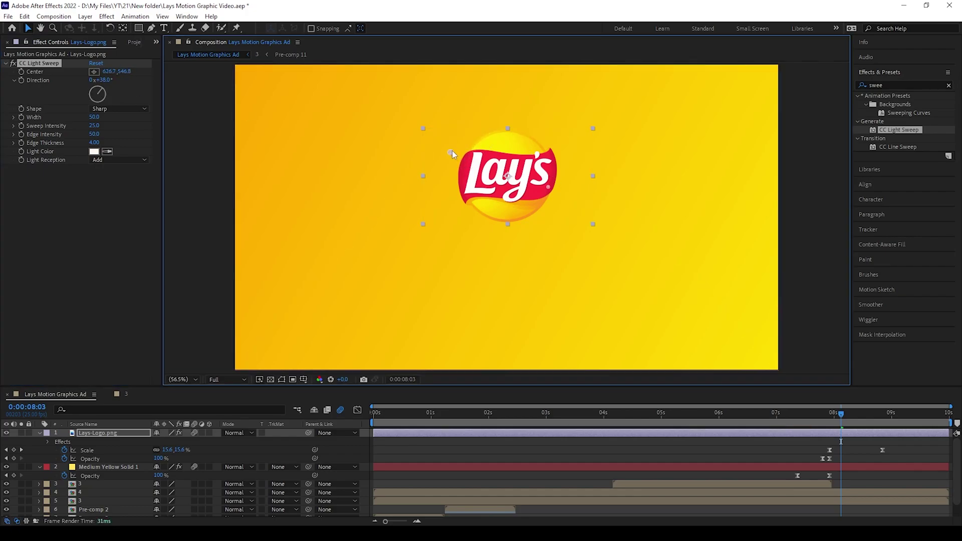
- Keyframe the light sweep's centre at 0:00:08:03 and at 0:00:08:21, moving it to about 2556.5, 2113.7, and reveal the logo's keyframes
{"action": "left_click", "coordinate": [21, 72]}
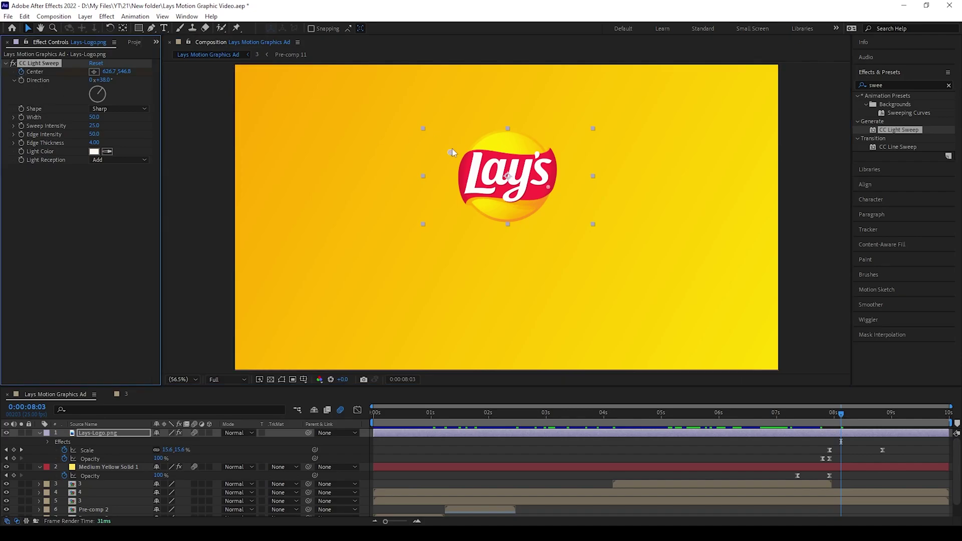
{"action": "left_click_drag", "start_coordinate": [842, 418], "coordinate": [883, 422]}
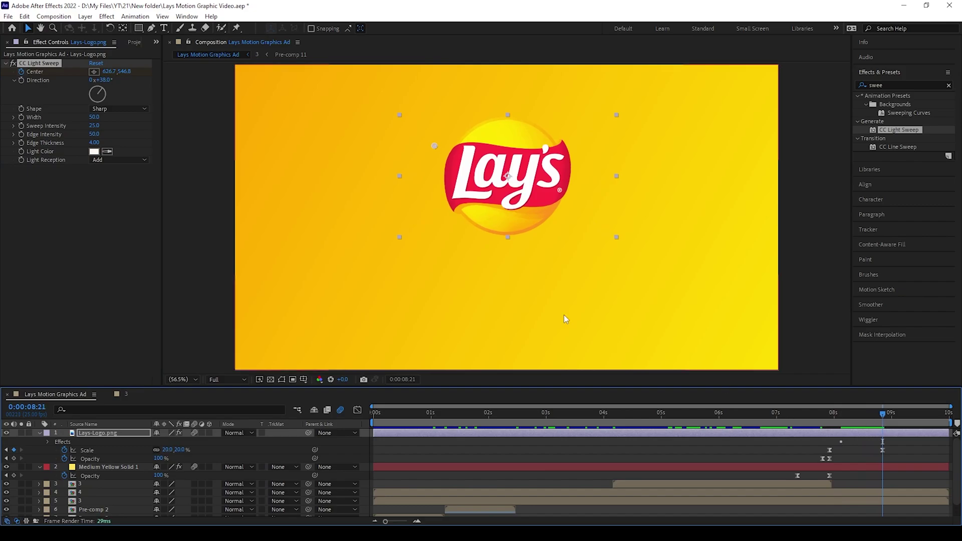
{"action": "left_click_drag", "start_coordinate": [435, 145], "coordinate": [542, 232]}
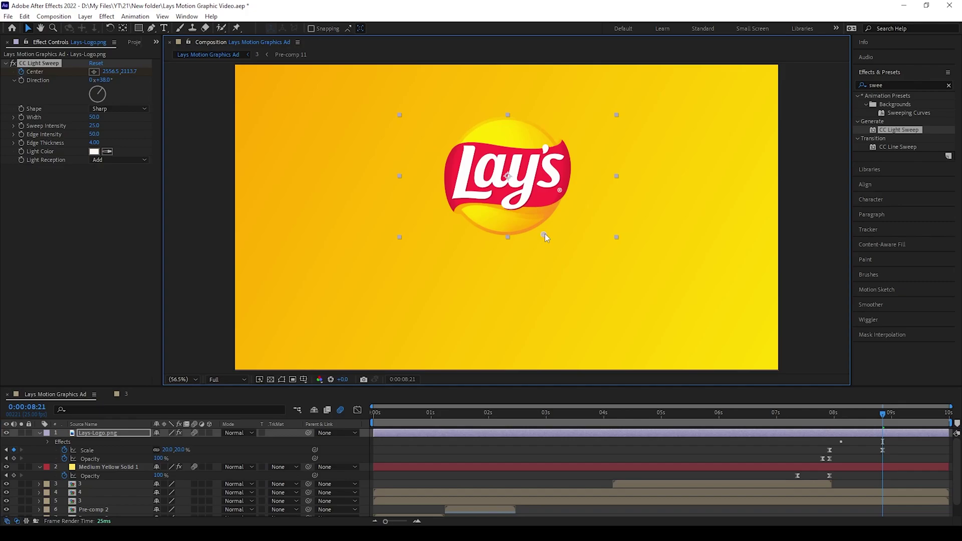
{"action": "left_click", "coordinate": [91, 434]}
{"action": "key", "text": "u"}
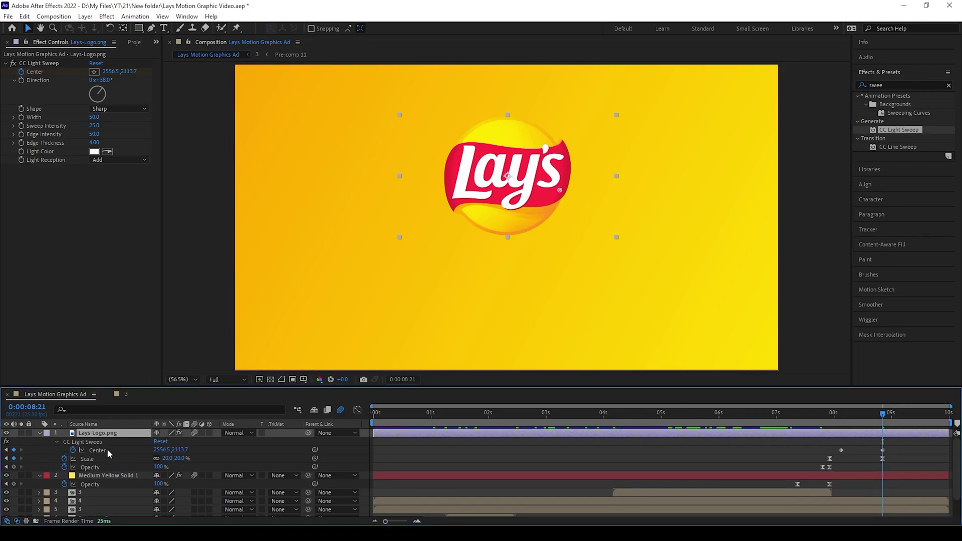
{"action": "left_click", "coordinate": [107, 450]}
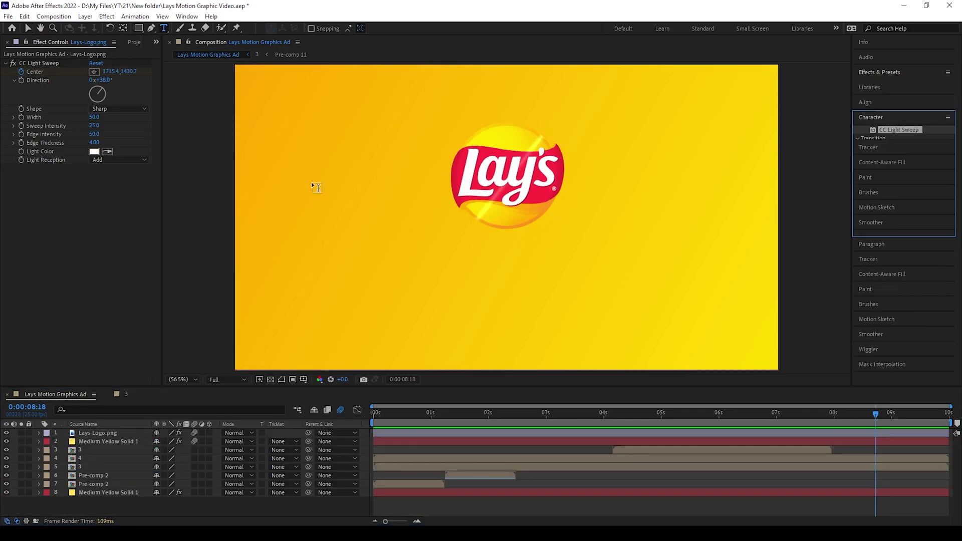
- Add the text "betcha can't eat just one" below the logo
{"action": "key", "text": "ctrl+t"}
{"action": "left_click", "coordinate": [398, 269]}
{"action": "type", "text": "betcha can't eat just one"}
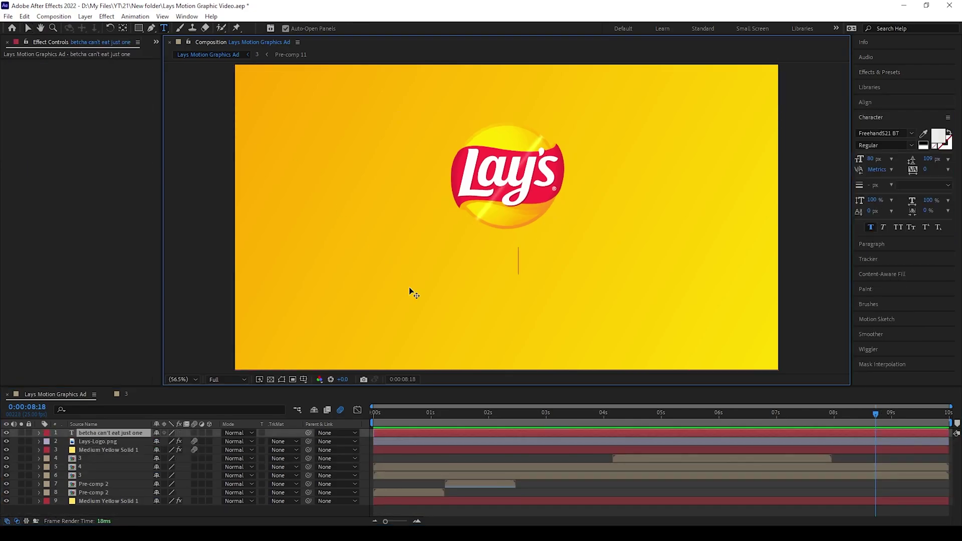
{"action": "left_click", "coordinate": [31, 30]}
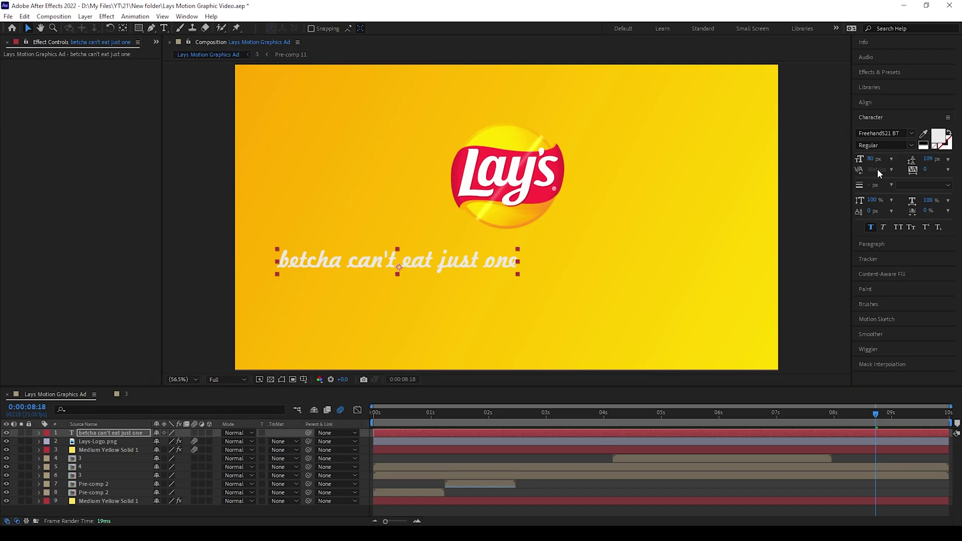
{"action": "left_click", "coordinate": [897, 228]}
{"action": "left_click", "coordinate": [898, 227]}
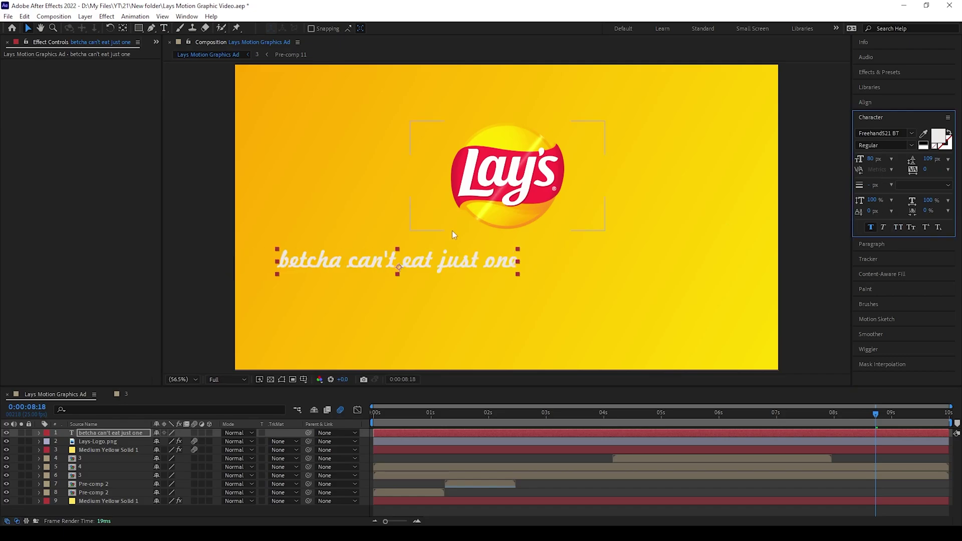
- Capitalize the tagline's first letter and enclose the tagline in quotation marks
{"action": "double_click", "coordinate": [288, 260]}
{"action": "left_click", "coordinate": [286, 262]}
{"action": "left_click_drag", "start_coordinate": [286, 262], "coordinate": [278, 262]}
{"action": "type", "text": "B"}
- Centre the tagline horizontally in the composition and move it slightly closer to the logo
{"action": "left_click", "coordinate": [865, 102]}
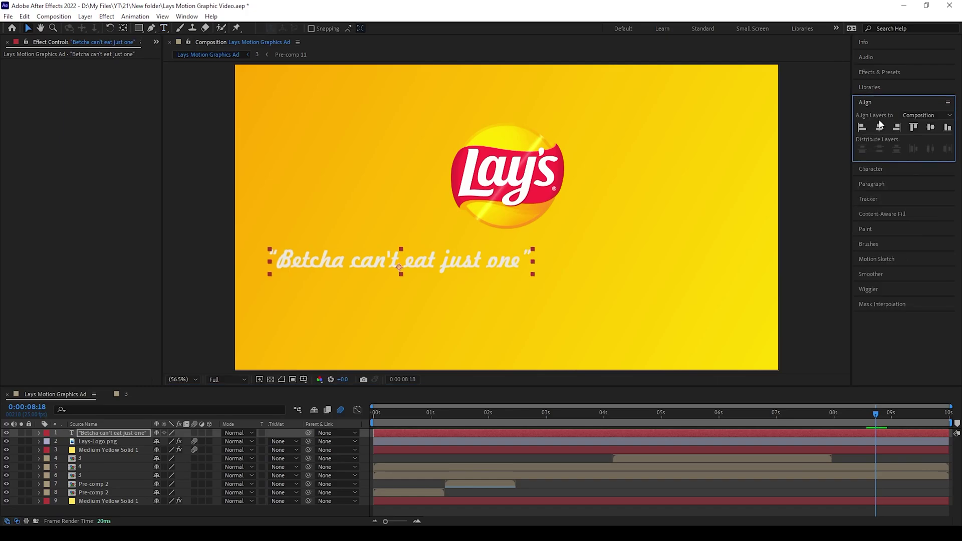
{"action": "left_click", "coordinate": [879, 127]}
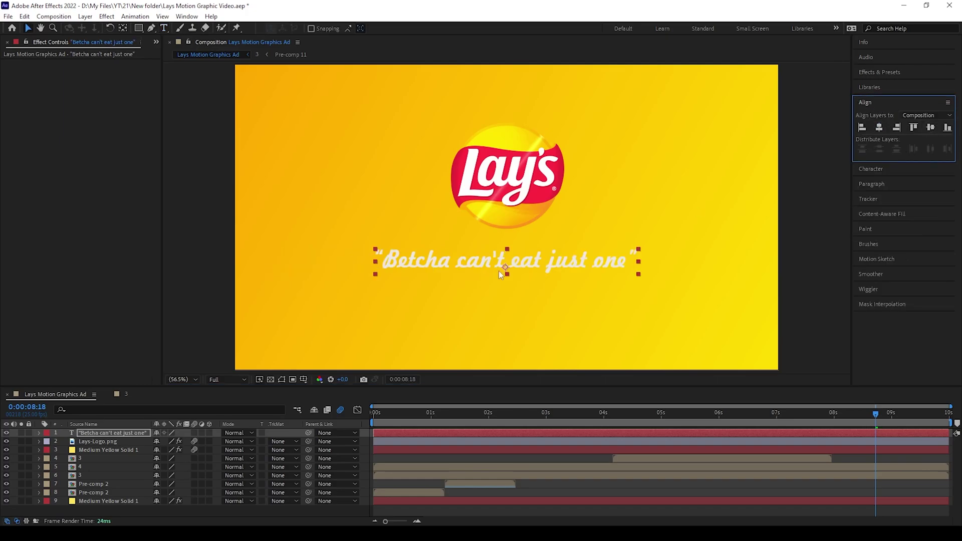
{"action": "left_click_drag", "start_coordinate": [536, 267], "coordinate": [540, 257]}
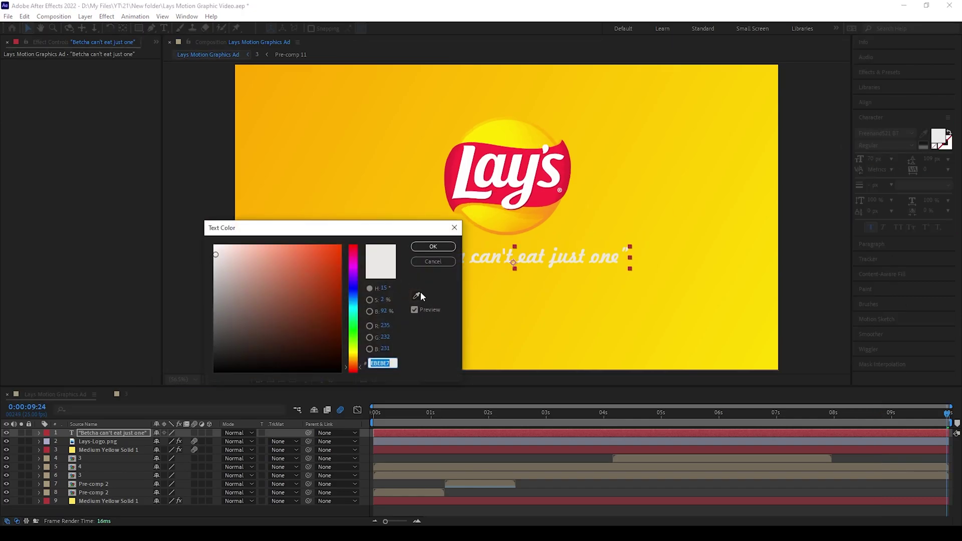
- Sample the logo's red, E42538, as the tagline's text colour
{"action": "left_click", "coordinate": [416, 295]}
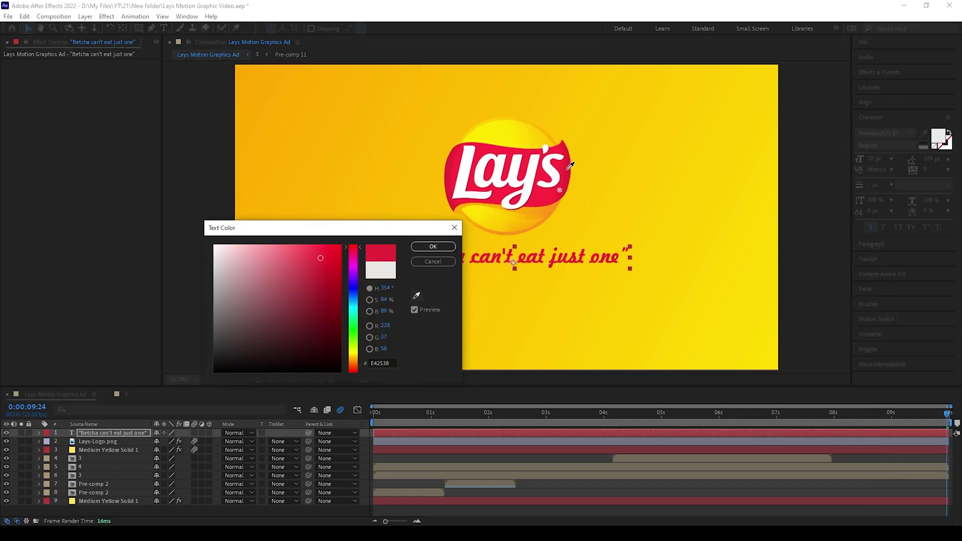